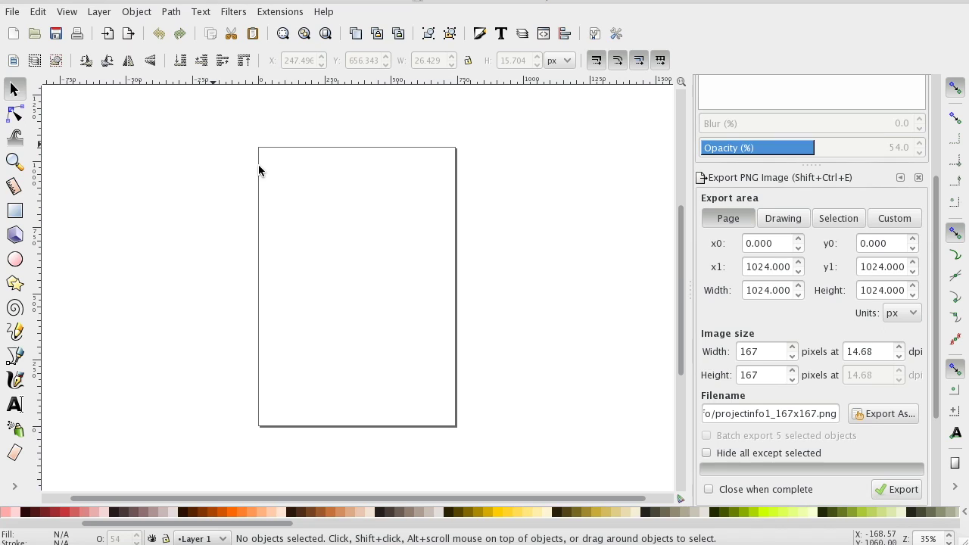
Step: Look through the File and Edit menus over the blank page, ending with the File menu shown
{"action": "scroll", "coordinate": [258, 169], "scroll_direction": "right", "scroll_amount": 1}
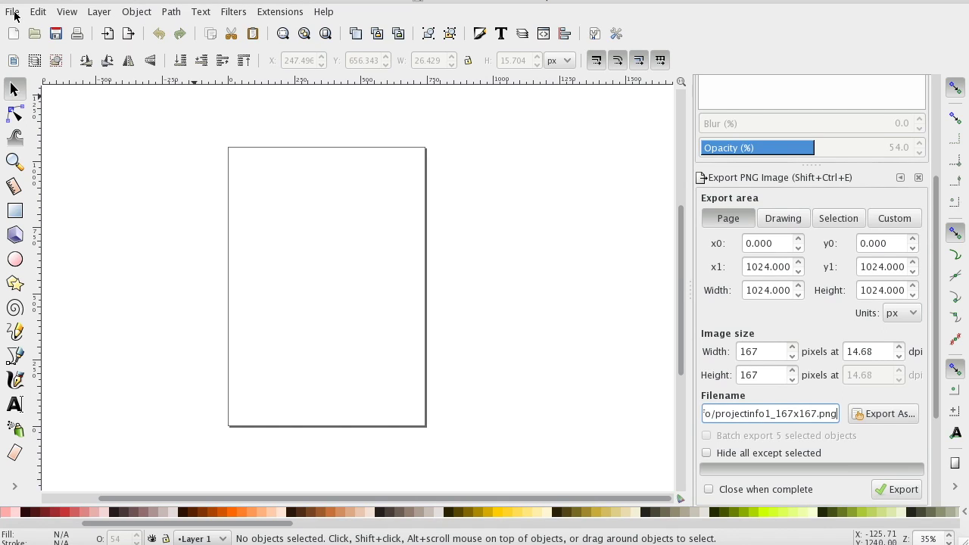
{"action": "left_click", "coordinate": [14, 11]}
{"action": "left_click", "coordinate": [14, 11]}
{"action": "left_click", "coordinate": [38, 11]}
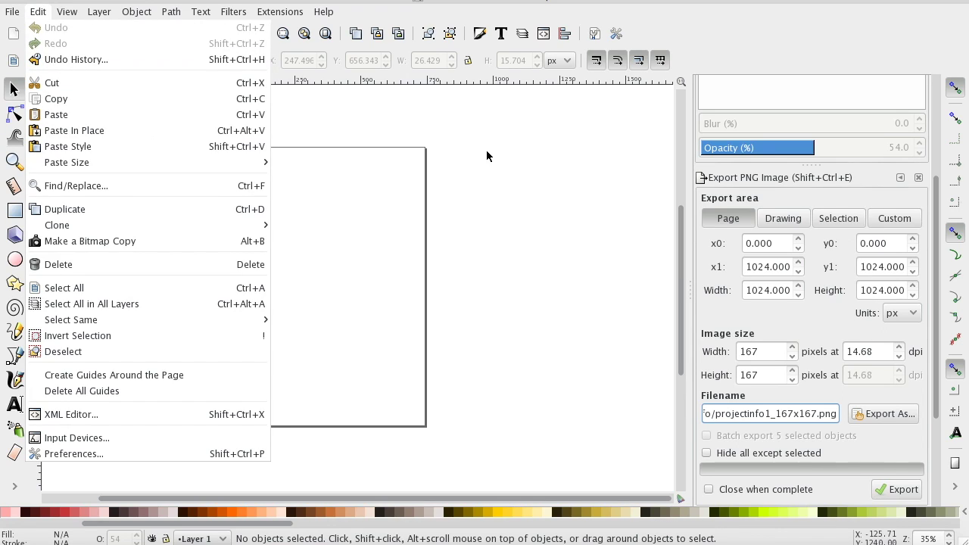
{"action": "left_click", "coordinate": [489, 151]}
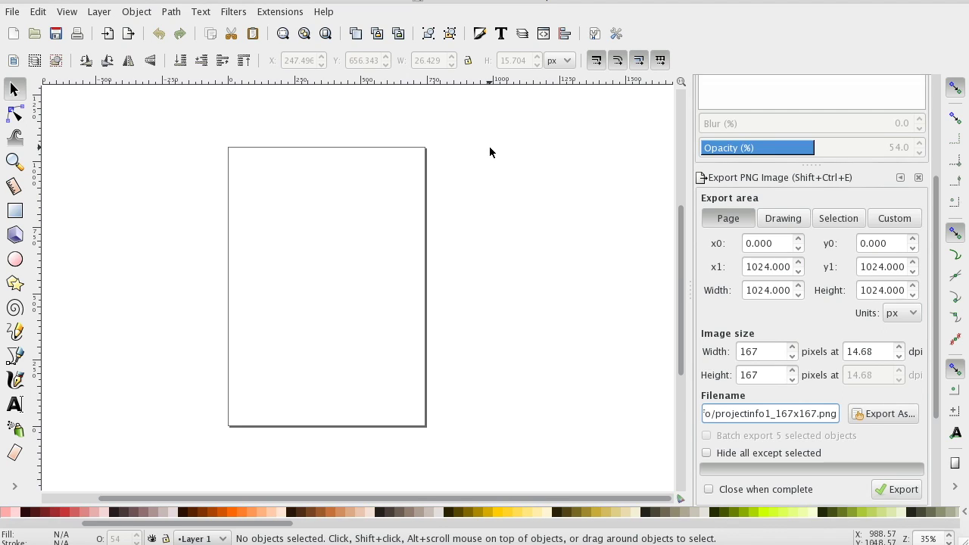
{"action": "scroll", "coordinate": [489, 151], "scroll_direction": "right", "scroll_amount": 1}
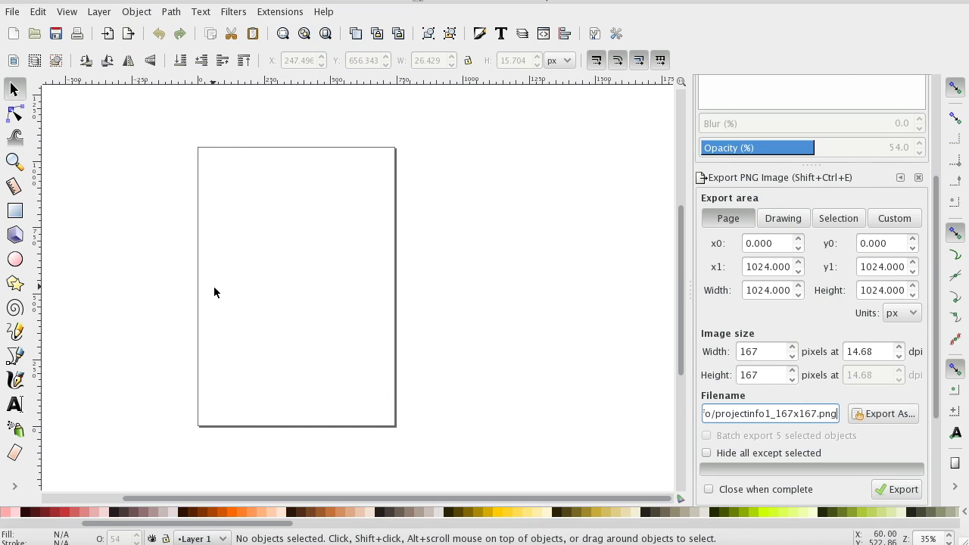
{"action": "left_click", "coordinate": [14, 12]}
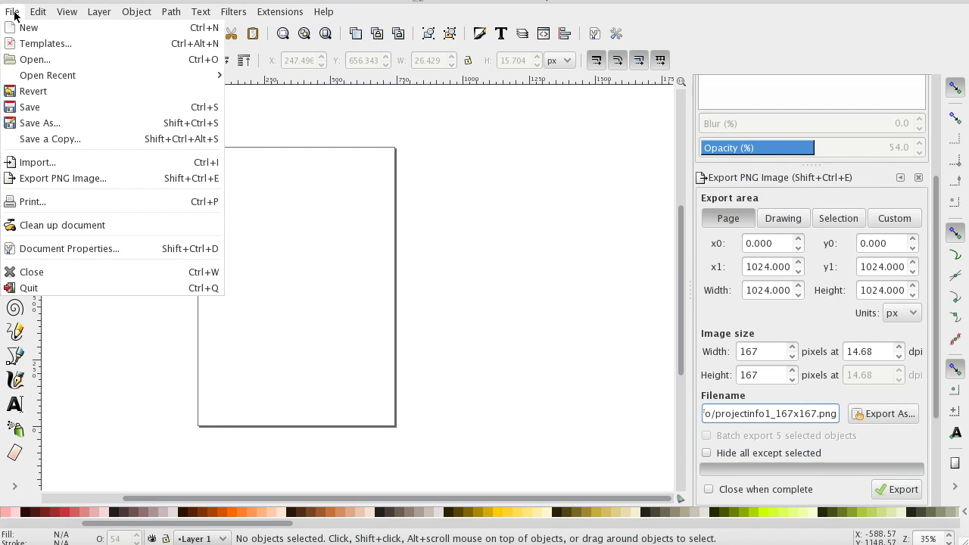
Step: In Document Properties, switch page units to px and set width and height to 1024
{"action": "left_click", "coordinate": [52, 255]}
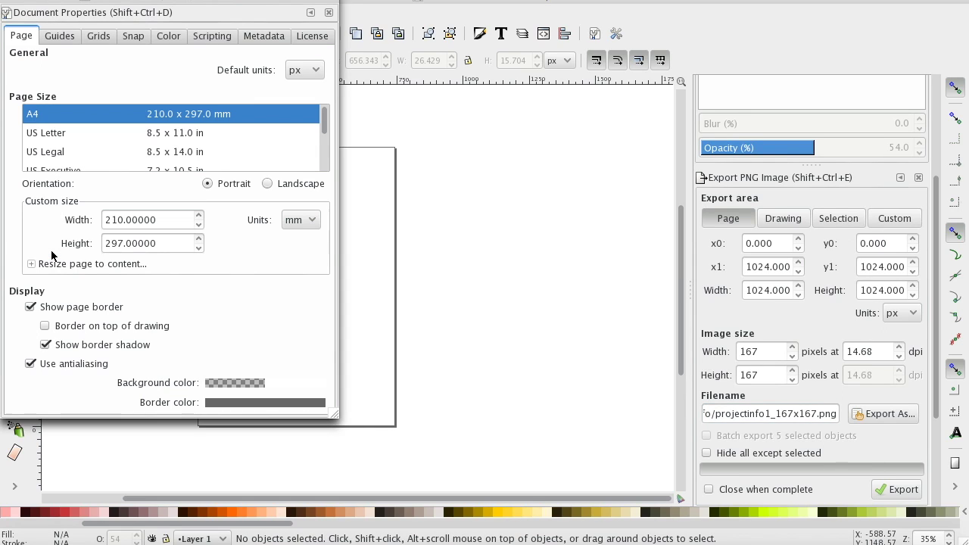
{"action": "left_click", "coordinate": [301, 221]}
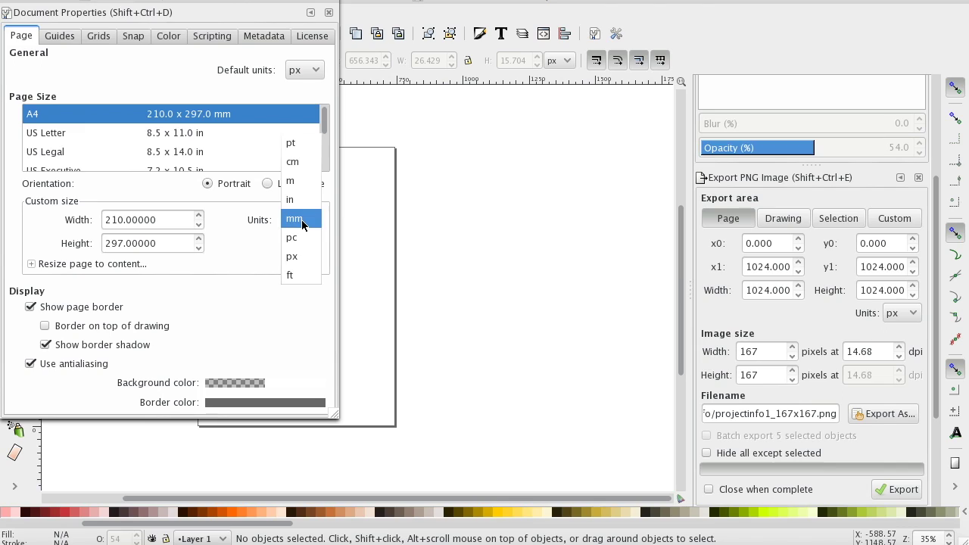
{"action": "left_click", "coordinate": [298, 258]}
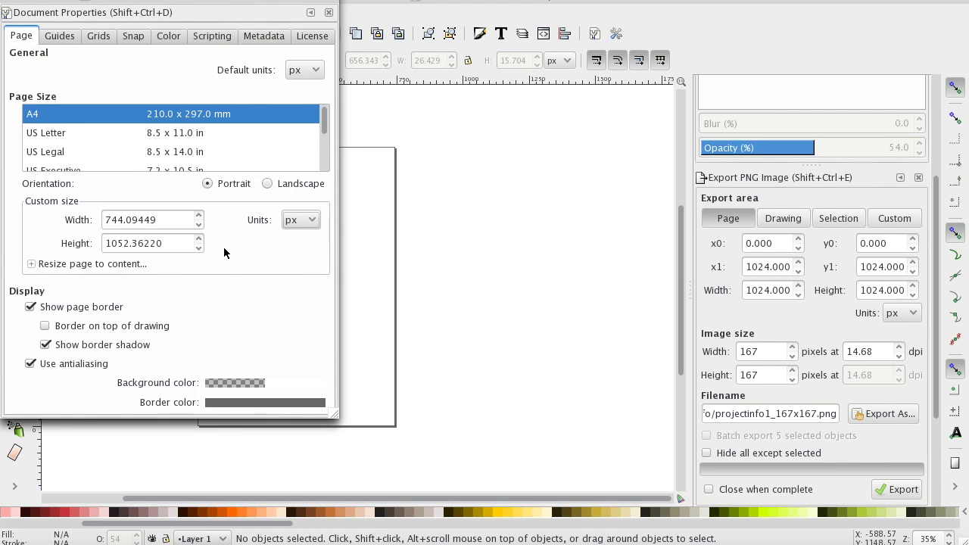
{"action": "left_click_drag", "start_coordinate": [177, 221], "coordinate": [17, 195]}
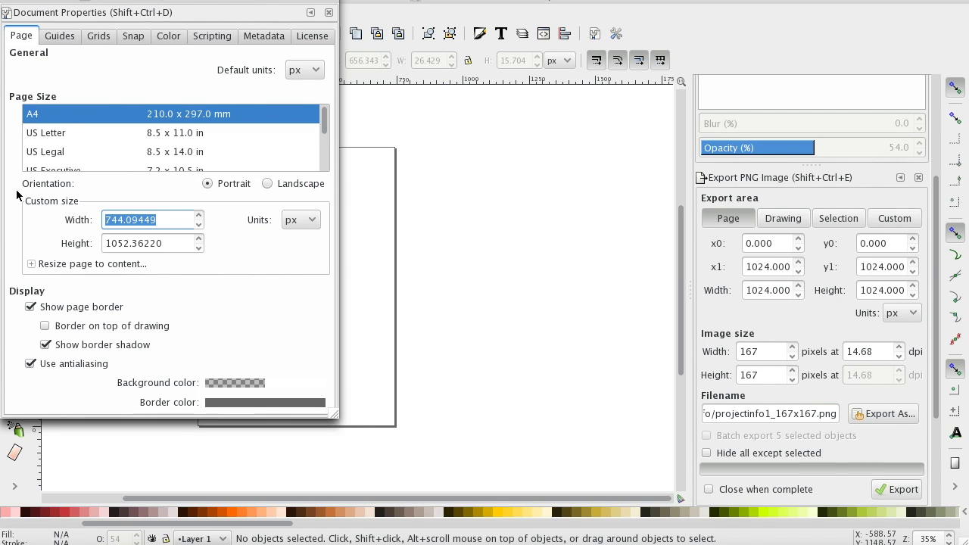
{"action": "type", "text": "1024"}
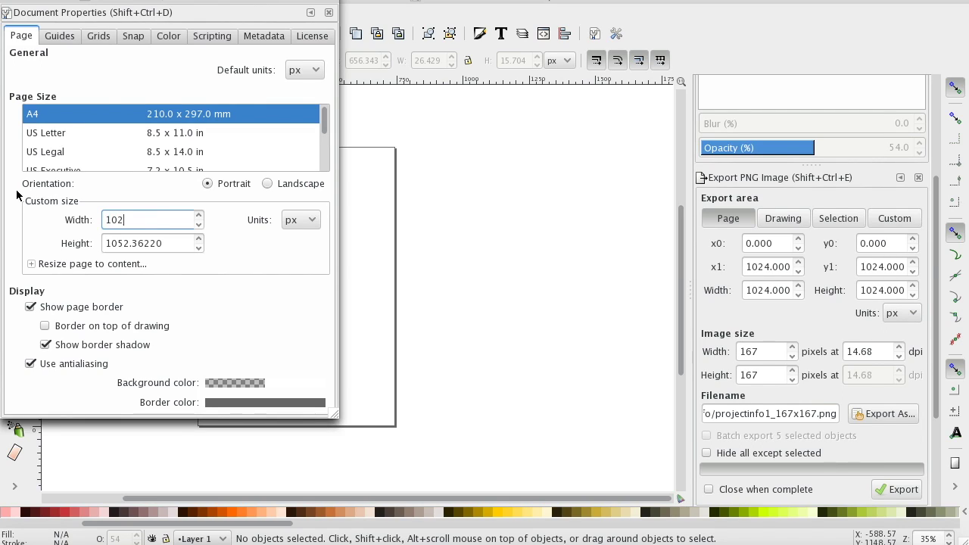
{"action": "key", "text": "Tab"}
{"action": "type", "text": "1024"}
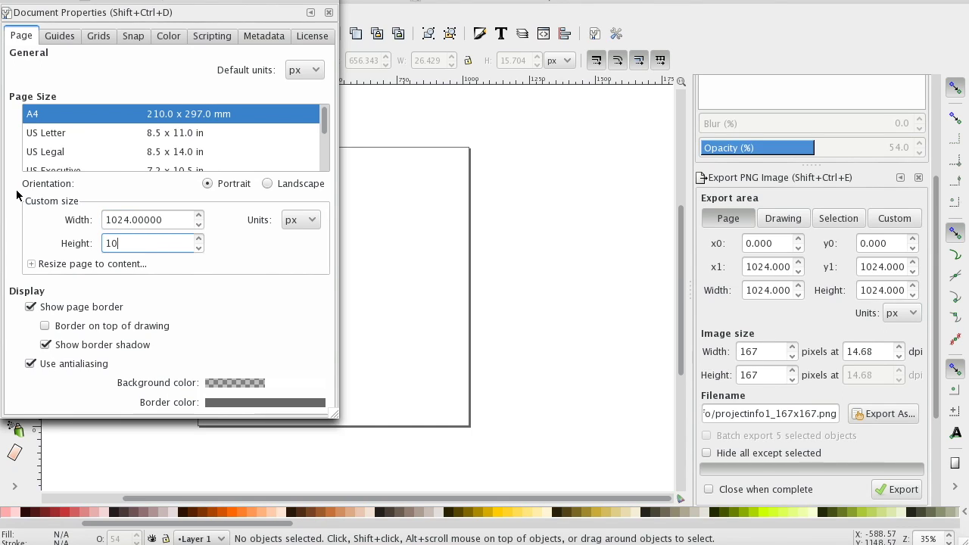
{"action": "key", "text": "Tab"}
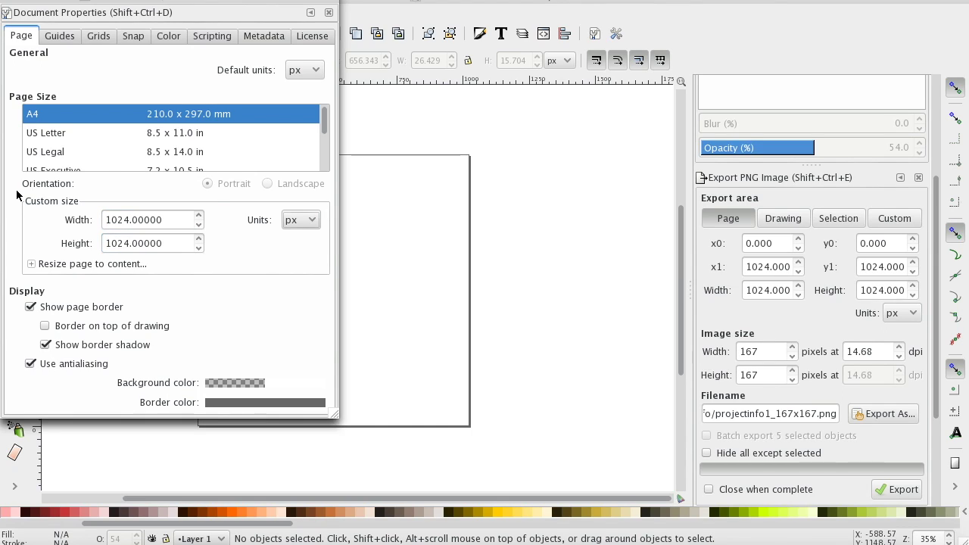
Step: Pick a purple hue for the page background on the colour wheel
{"action": "left_click", "coordinate": [224, 386]}
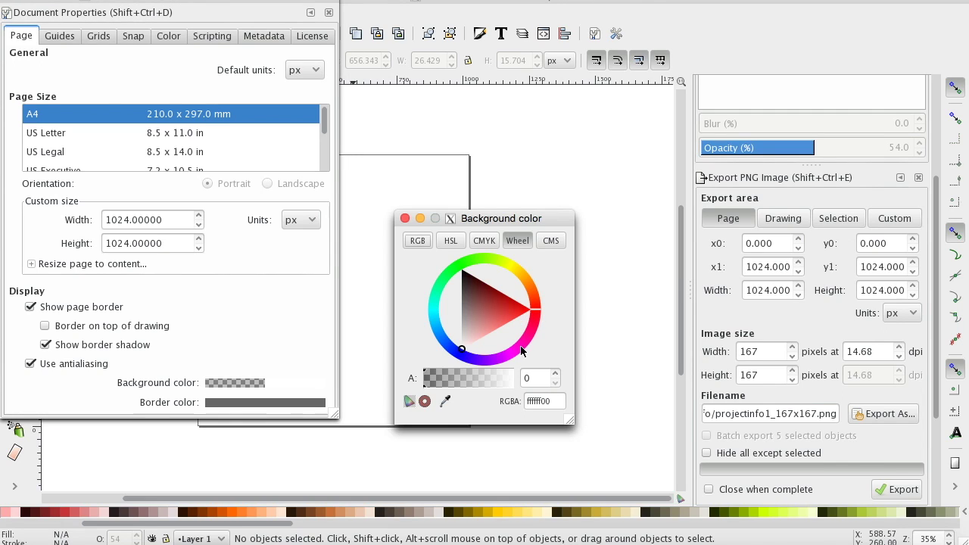
{"action": "left_click_drag", "start_coordinate": [540, 317], "coordinate": [478, 355]}
{"action": "left_click", "coordinate": [481, 334]}
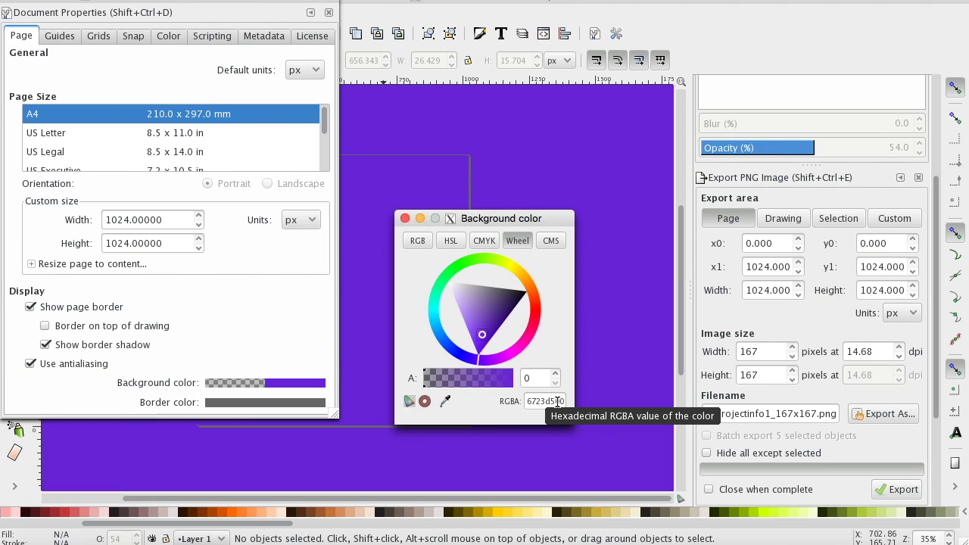
Step: Change the background alpha from 00 to ff, giving opaque 6723d5ff, and close the picker
{"action": "left_click", "coordinate": [557, 401]}
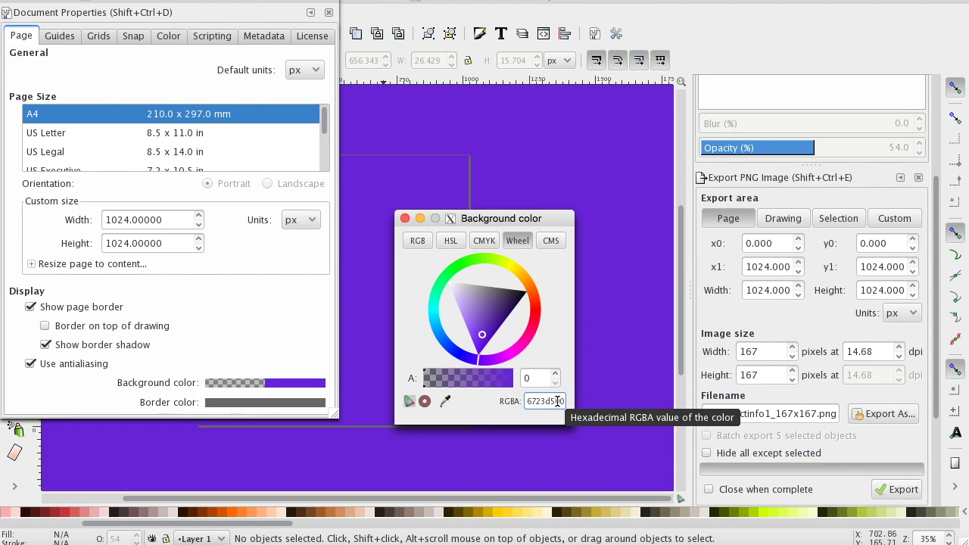
{"action": "left_click_drag", "start_coordinate": [558, 402], "coordinate": [577, 402]}
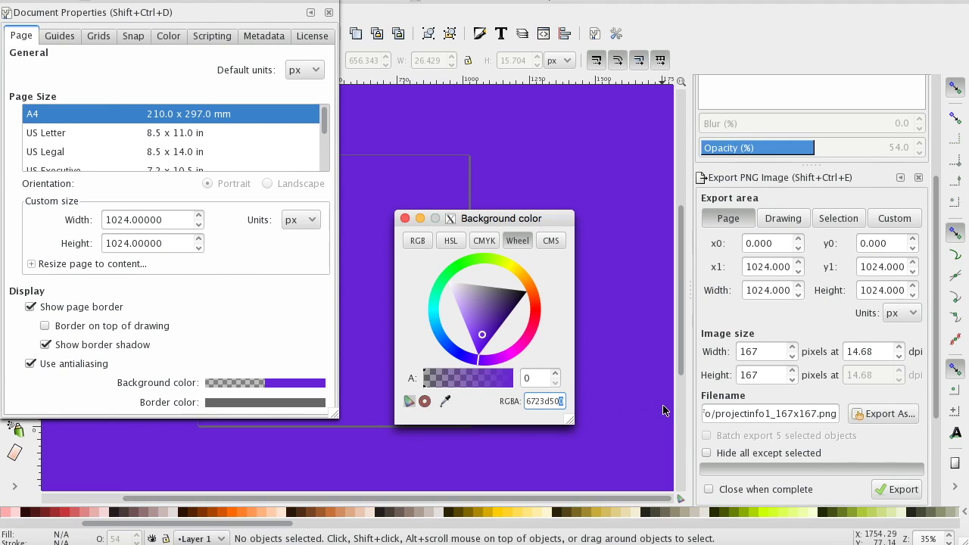
{"action": "key", "text": "Left"}
{"action": "key", "text": "Return"}
{"action": "key", "text": "BackSpace"}
{"action": "key", "text": "BackSpace"}
{"action": "type", "text": "ff"}
{"action": "key", "text": "Return"}
{"action": "key", "text": "Tab"}
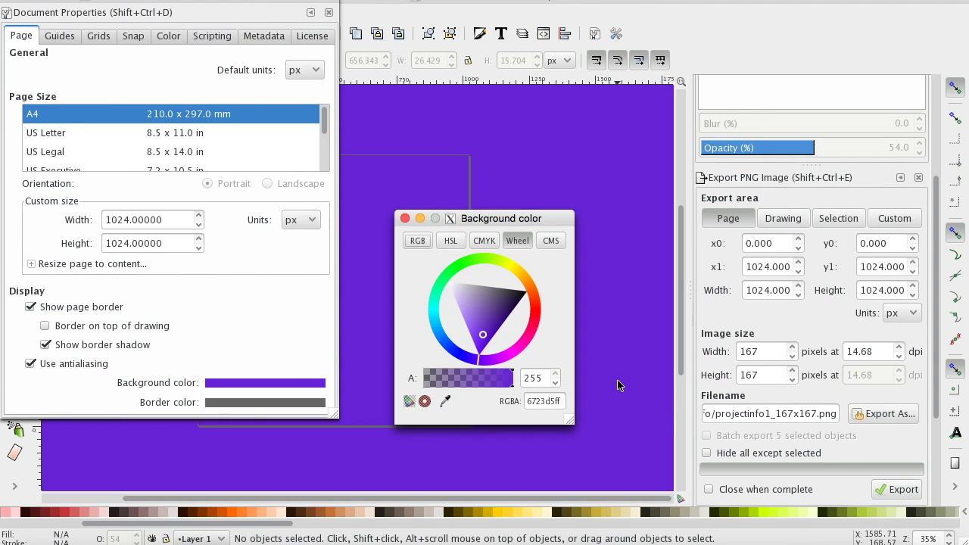
{"action": "left_click", "coordinate": [405, 219]}
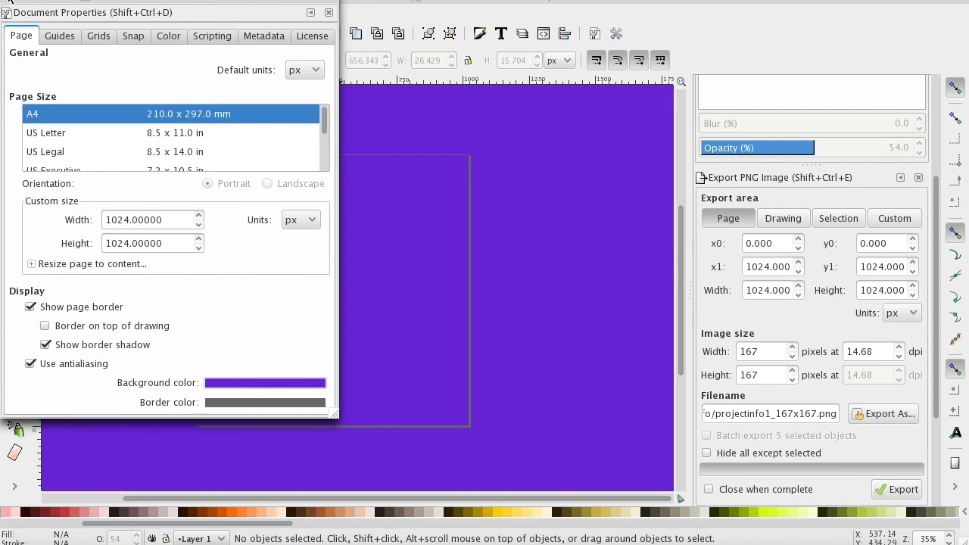
Step: Reopen Document Properties, drag the background hue ring to blue, then close both dialogs
{"action": "key", "text": "ctrl+shift+d"}
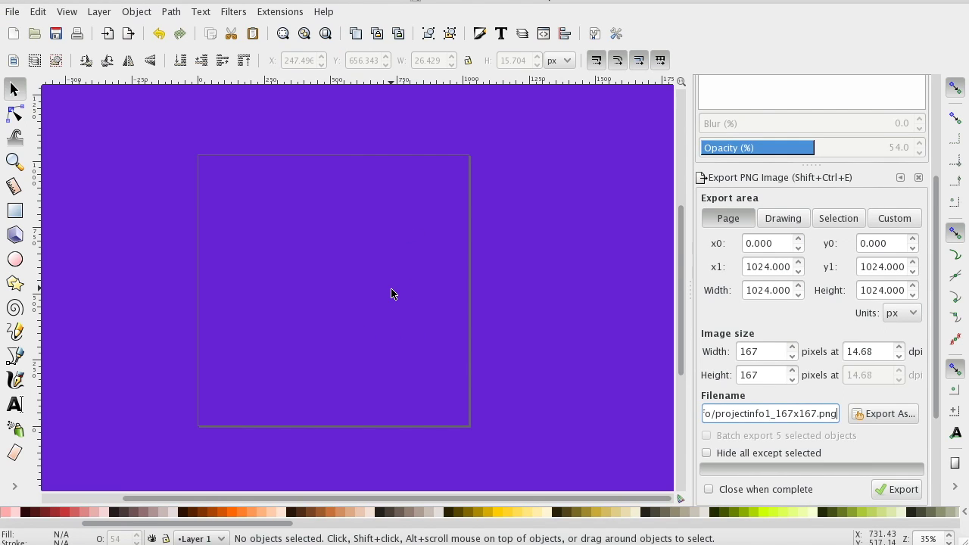
{"action": "left_click", "coordinate": [13, 12]}
{"action": "left_click", "coordinate": [62, 250]}
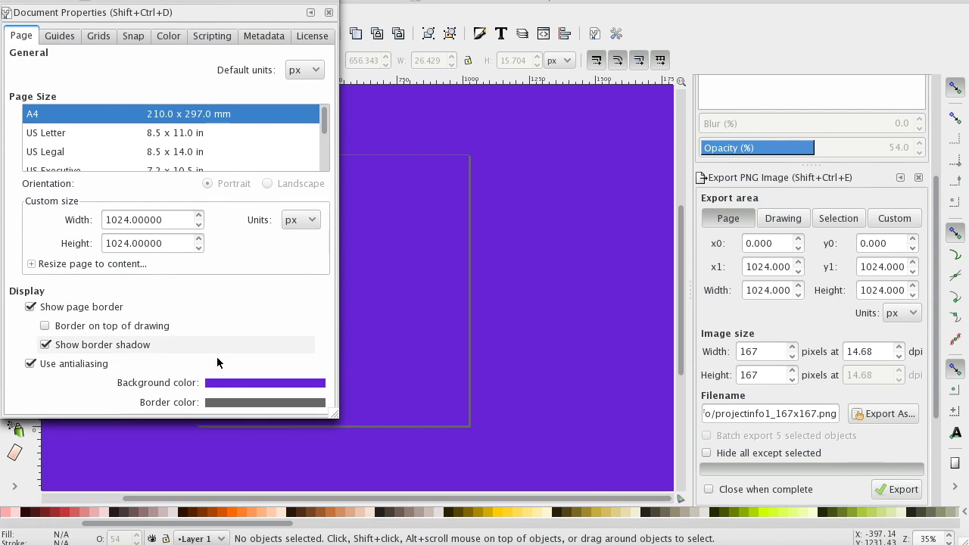
{"action": "left_click", "coordinate": [237, 384]}
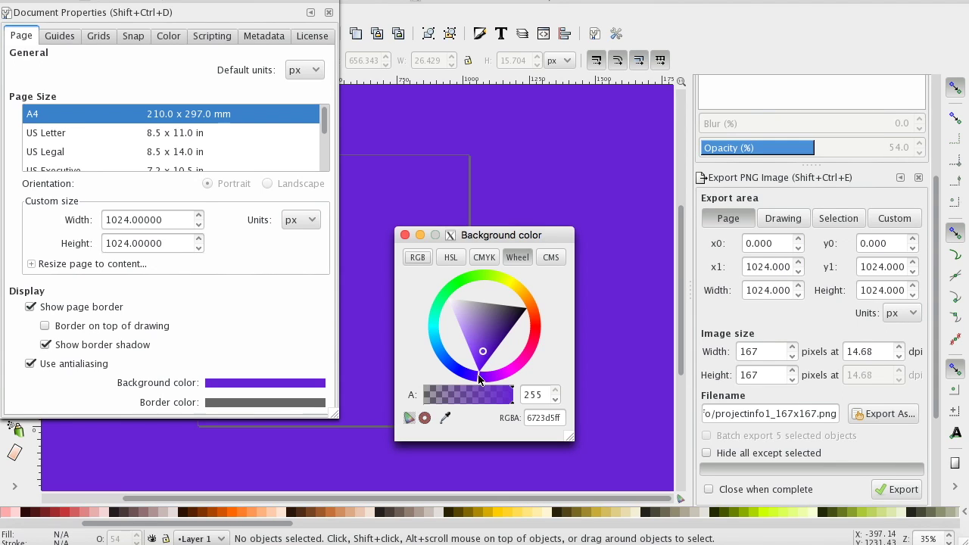
{"action": "mouse_move", "coordinate": [481, 378]}
{"action": "left_mouse_down"}
{"action": "mouse_move", "coordinate": [509, 369]}
{"action": "mouse_move", "coordinate": [510, 309]}
{"action": "mouse_move", "coordinate": [477, 281]}
{"action": "mouse_move", "coordinate": [501, 284]}
{"action": "mouse_move", "coordinate": [526, 333]}
{"action": "mouse_move", "coordinate": [492, 371]}
{"action": "left_mouse_up"}
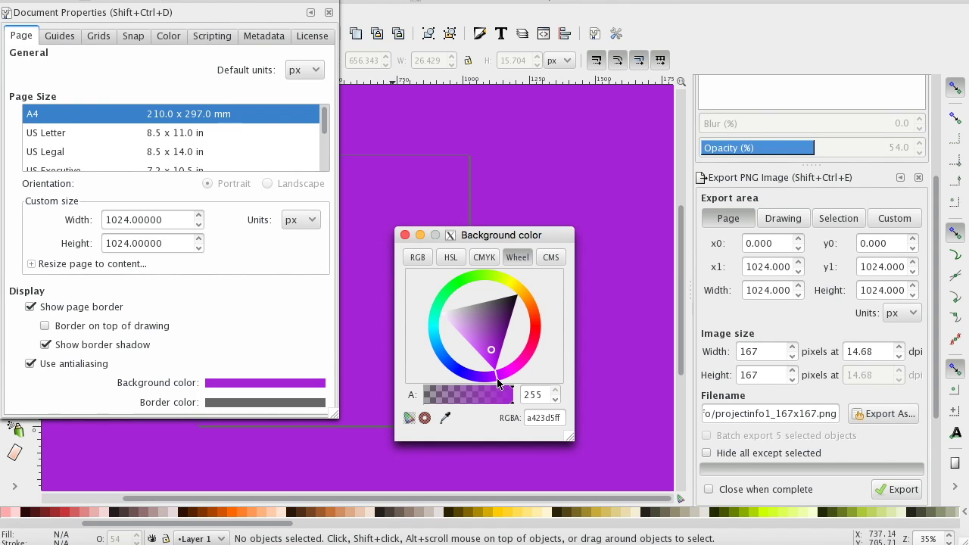
{"action": "left_click_drag", "start_coordinate": [498, 377], "coordinate": [454, 372]}
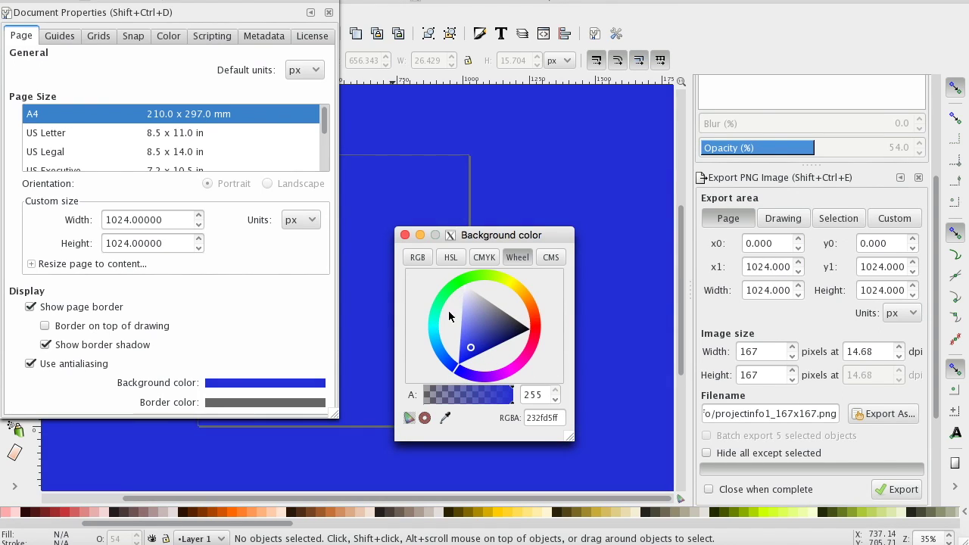
{"action": "left_click", "coordinate": [405, 236]}
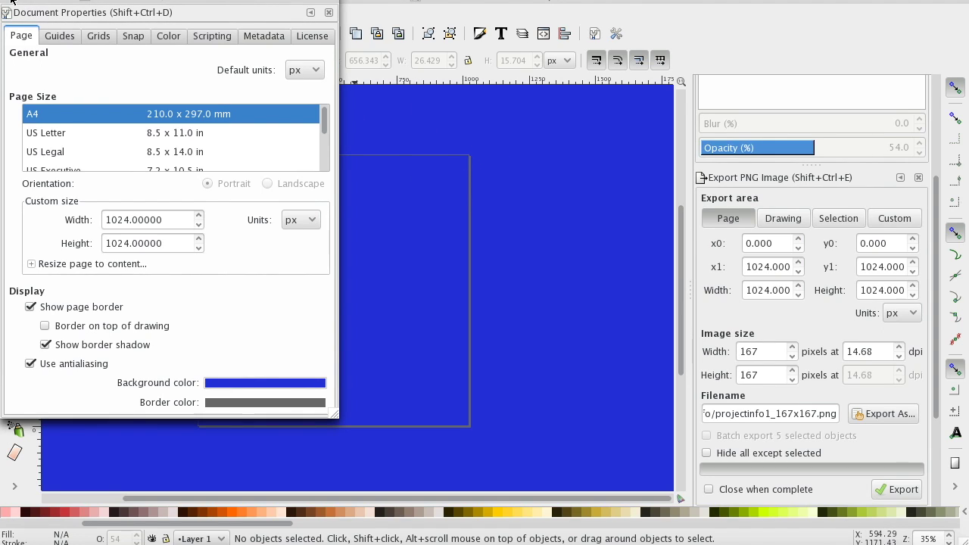
{"action": "key", "text": "ctrl+shift+d"}
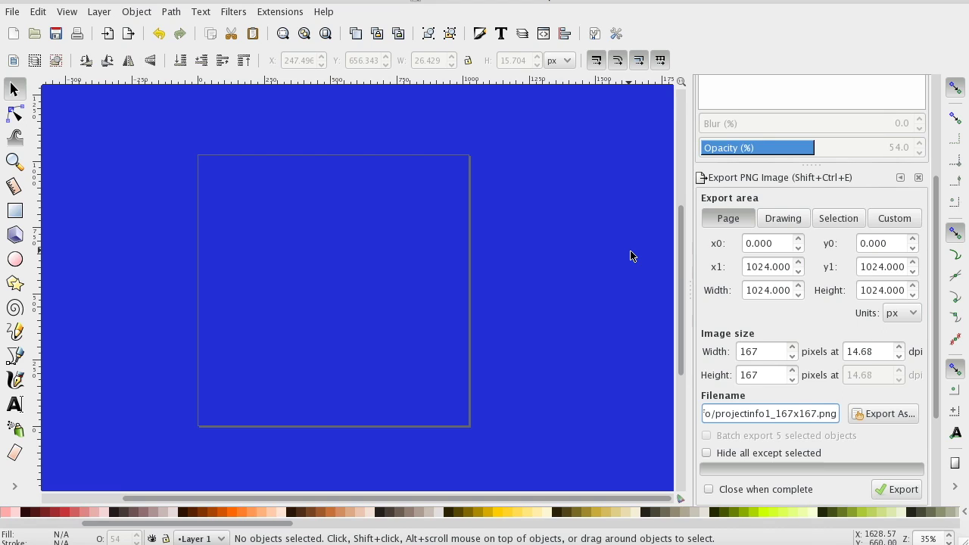
Step: Draw a blue rectangle of about 641 × 667 px in the page's upper half
{"action": "left_click", "coordinate": [16, 212]}
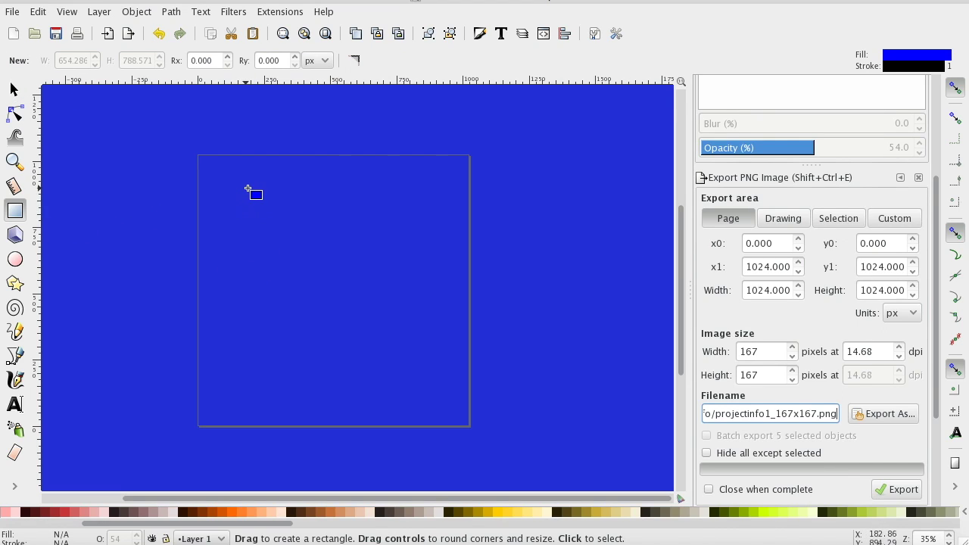
{"action": "left_click_drag", "start_coordinate": [247, 188], "coordinate": [416, 340]}
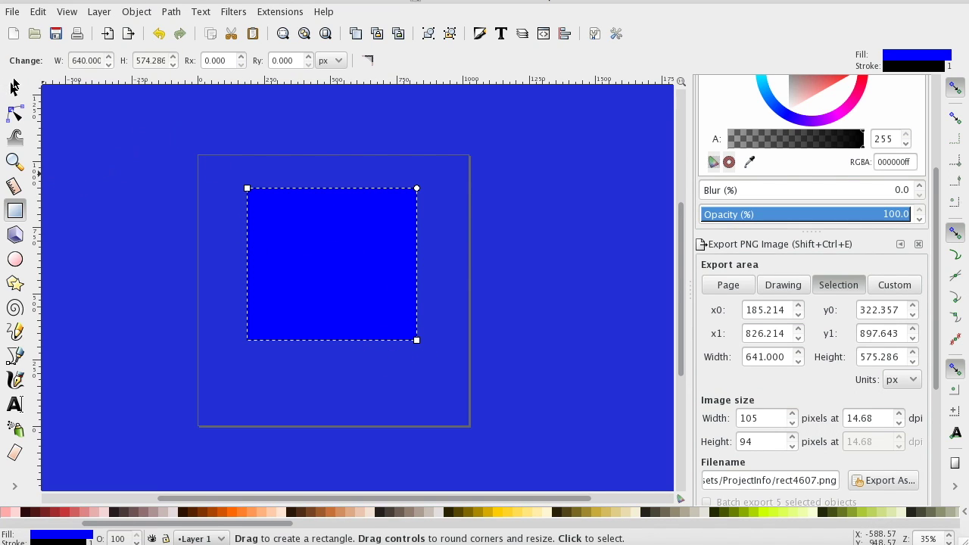
{"action": "left_click", "coordinate": [14, 89]}
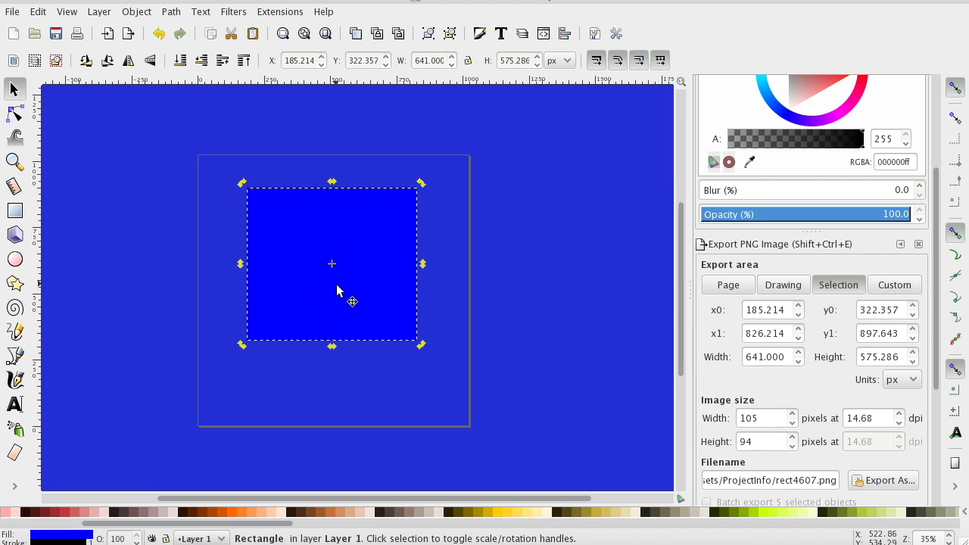
Step: Skew the rectangle slightly with its right skew handle and bring up Fill and Stroke
{"action": "left_click", "coordinate": [415, 280]}
{"action": "left_click_drag", "start_coordinate": [424, 264], "coordinate": [424, 265]}
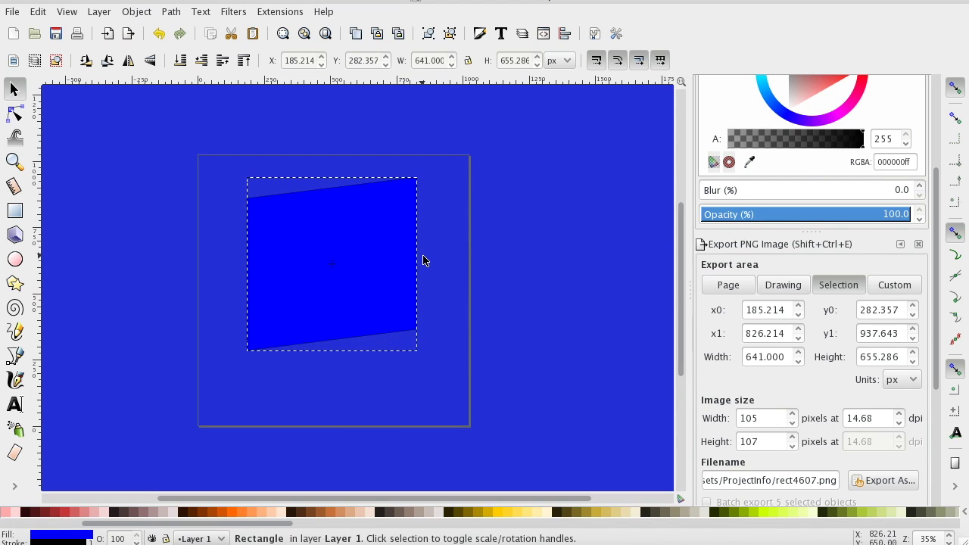
{"action": "left_click_drag", "start_coordinate": [423, 261], "coordinate": [423, 261]}
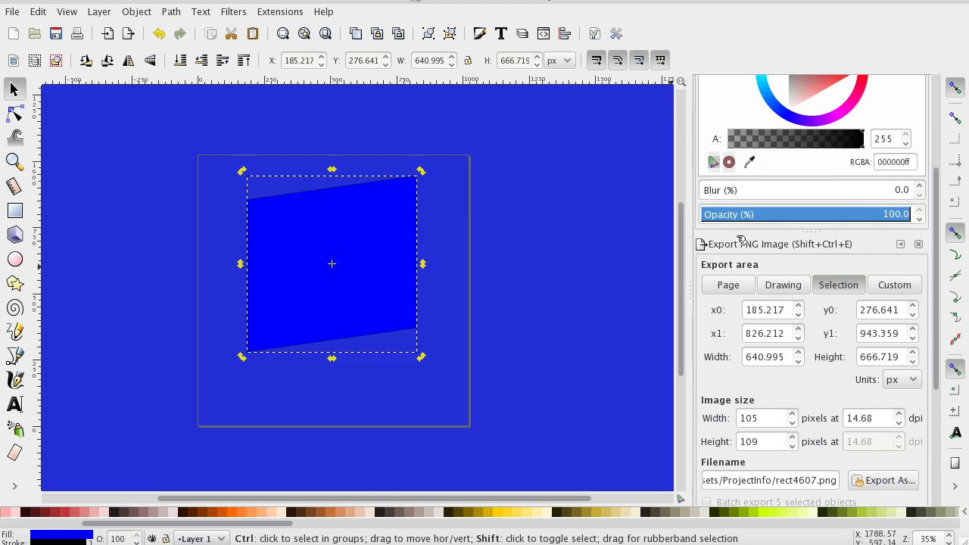
{"action": "key", "text": "ctrl+shift+f"}
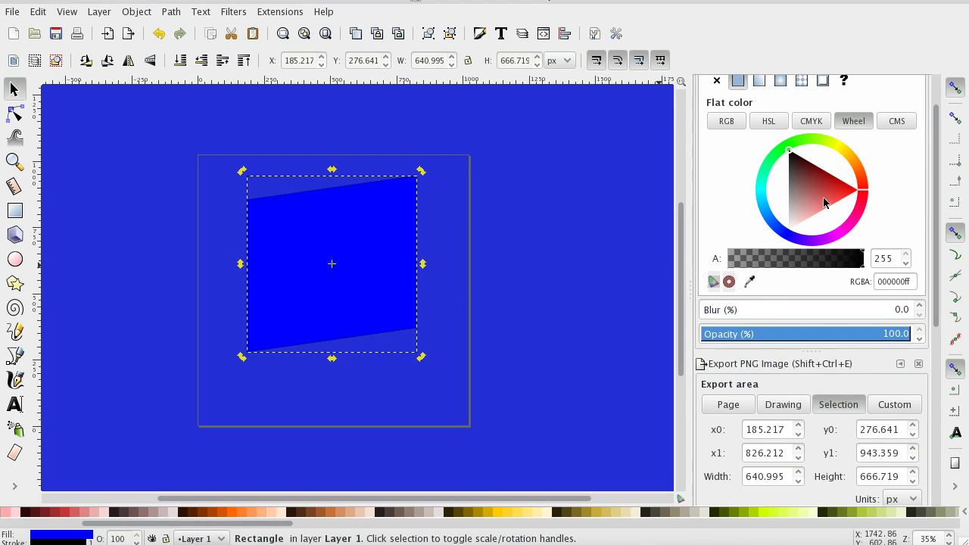
Step: Set the rectangle's stroke paint to near-black 111d1eff
{"action": "left_click", "coordinate": [867, 165]}
{"action": "mouse_move", "coordinate": [867, 165]}
{"action": "left_mouse_down"}
{"action": "mouse_move", "coordinate": [826, 139]}
{"action": "mouse_move", "coordinate": [793, 142]}
{"action": "mouse_move", "coordinate": [771, 200]}
{"action": "mouse_move", "coordinate": [760, 190]}
{"action": "left_mouse_up"}
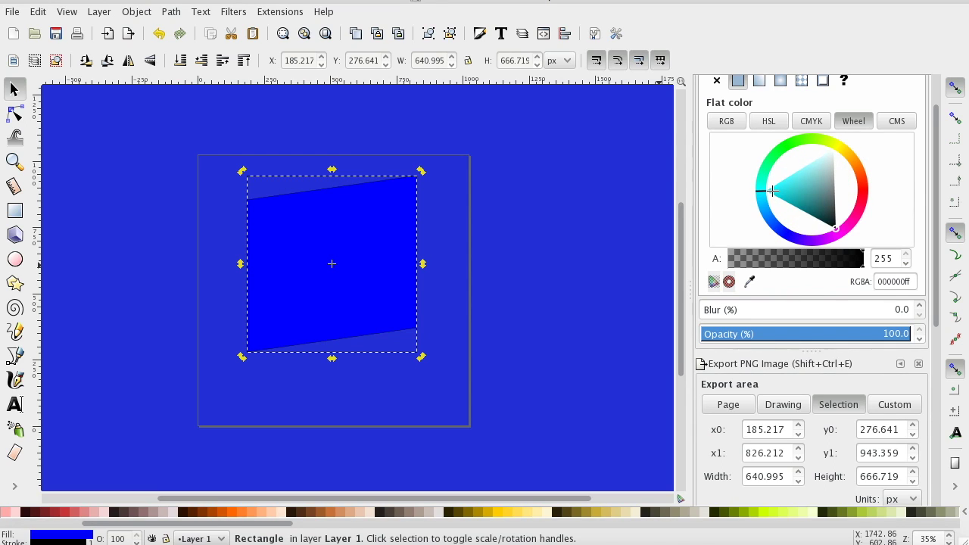
{"action": "left_click", "coordinate": [786, 187]}
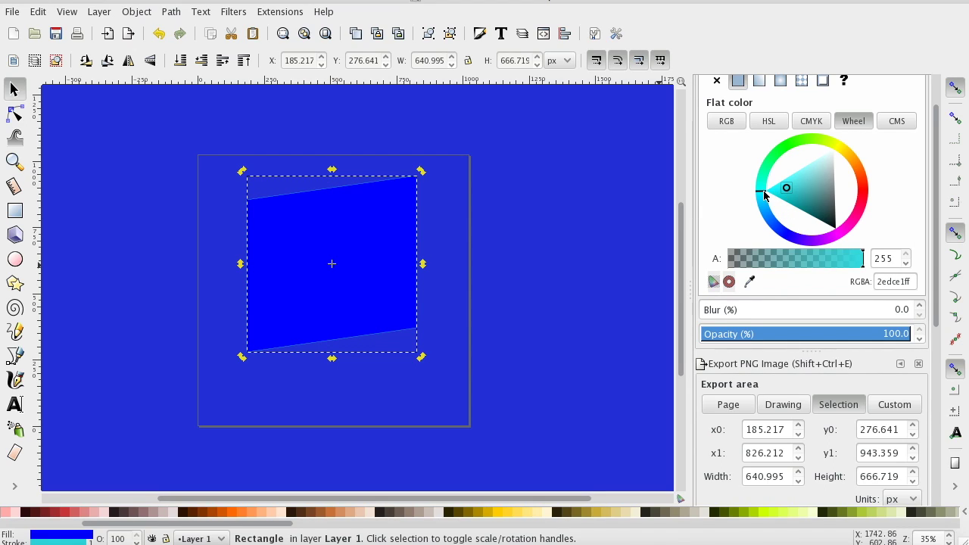
{"action": "left_click", "coordinate": [760, 197]}
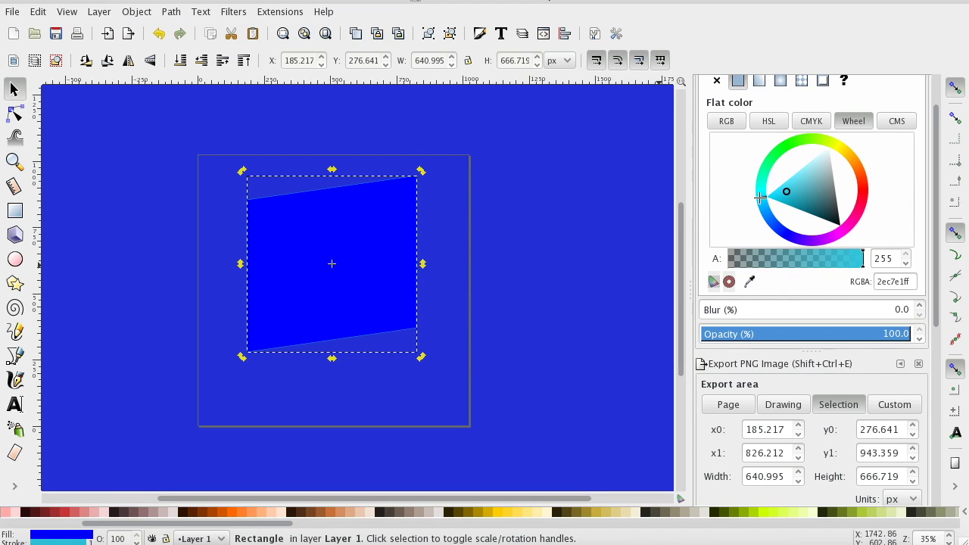
{"action": "scroll", "coordinate": [741, 194], "scroll_direction": "up", "scroll_amount": 2}
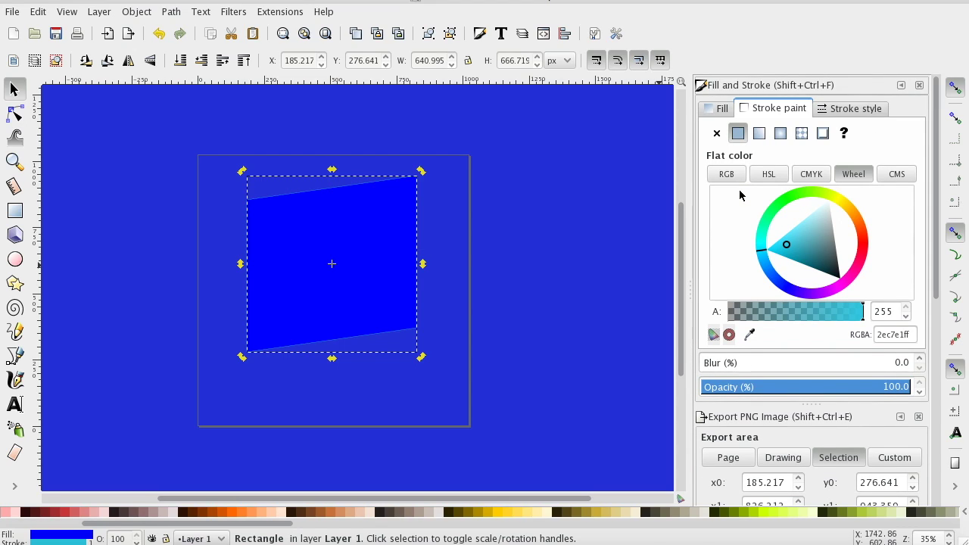
{"action": "left_click", "coordinate": [836, 273]}
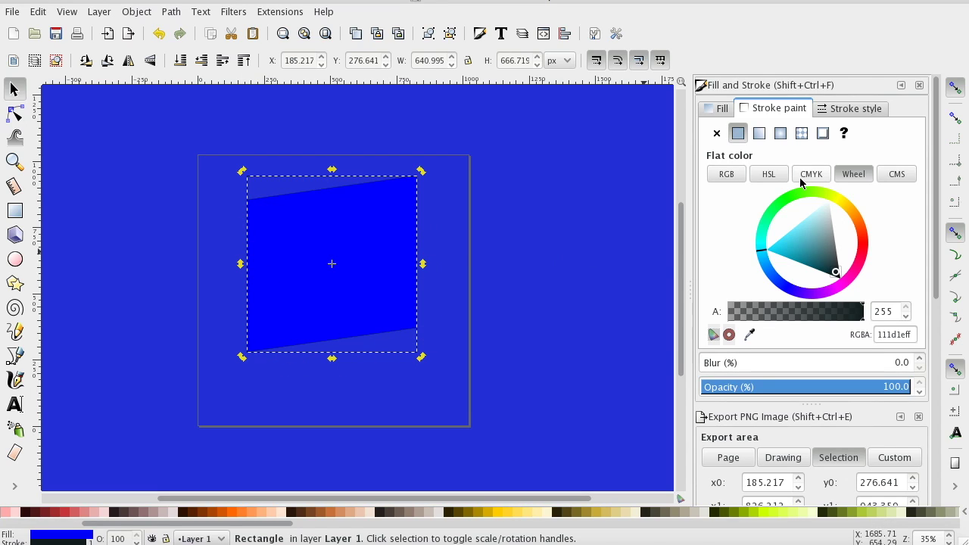
Step: Change the rectangle's fill to light blue 0ac6ffff
{"action": "left_click", "coordinate": [719, 110]}
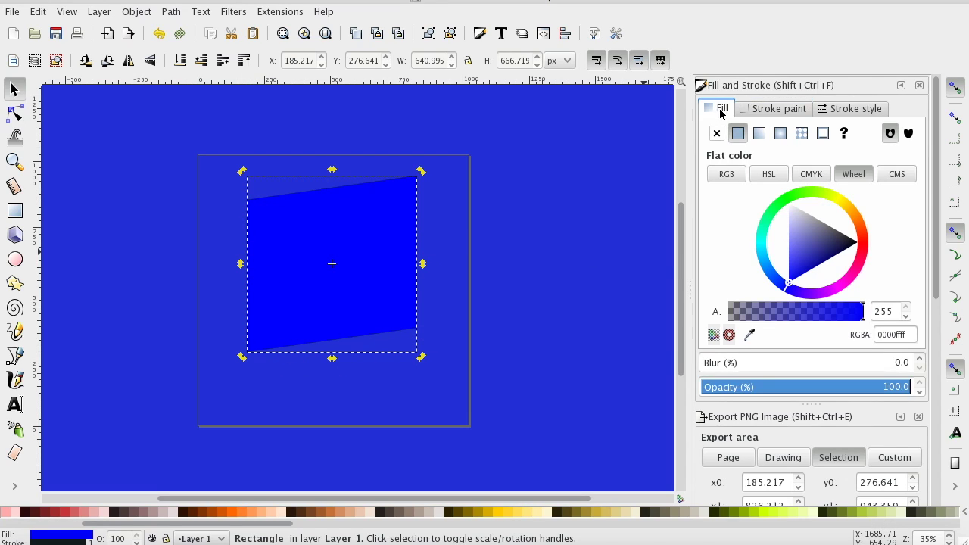
{"action": "left_click", "coordinate": [787, 280]}
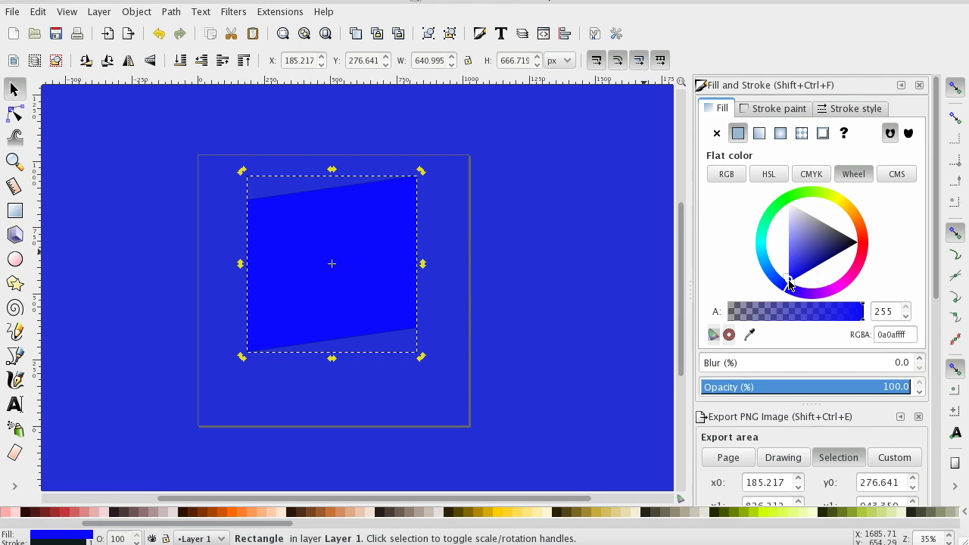
{"action": "left_click_drag", "start_coordinate": [788, 281], "coordinate": [768, 253]}
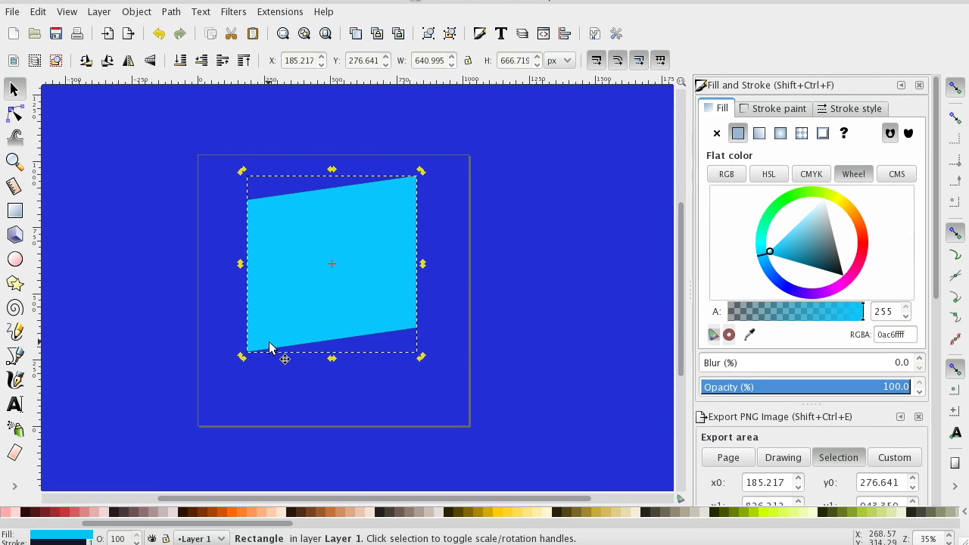
{"action": "left_click", "coordinate": [777, 110]}
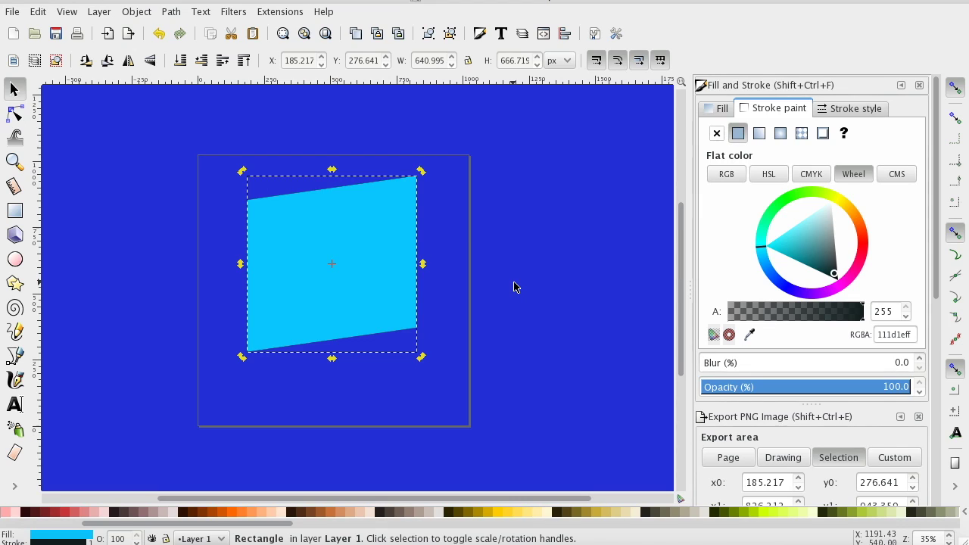
{"action": "key", "text": "super+Tab"}
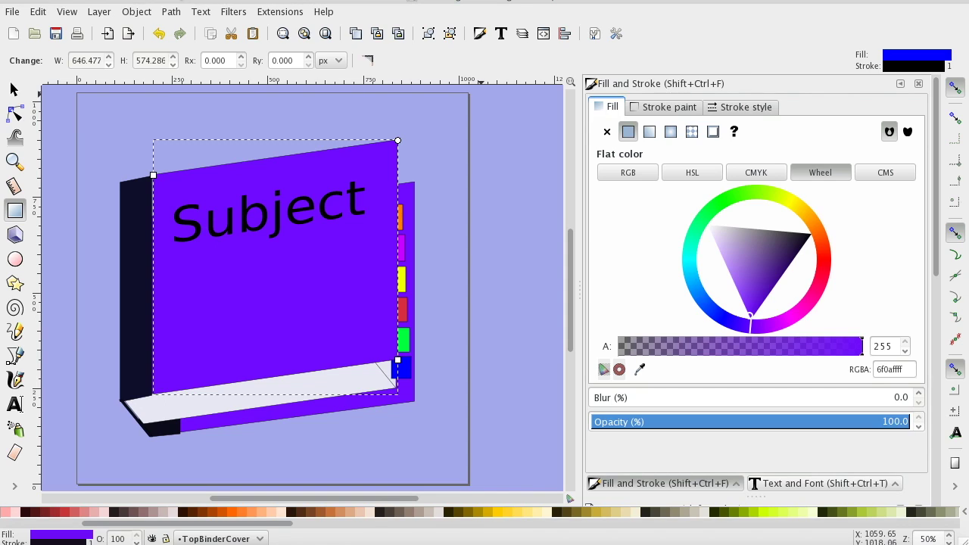
{"action": "left_click", "coordinate": [12, 12]}
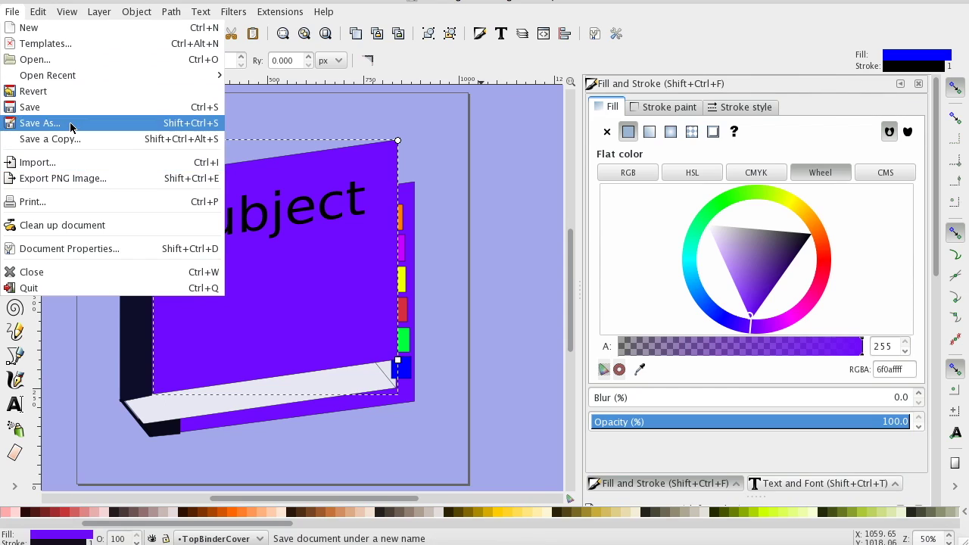
{"action": "left_click", "coordinate": [71, 126]}
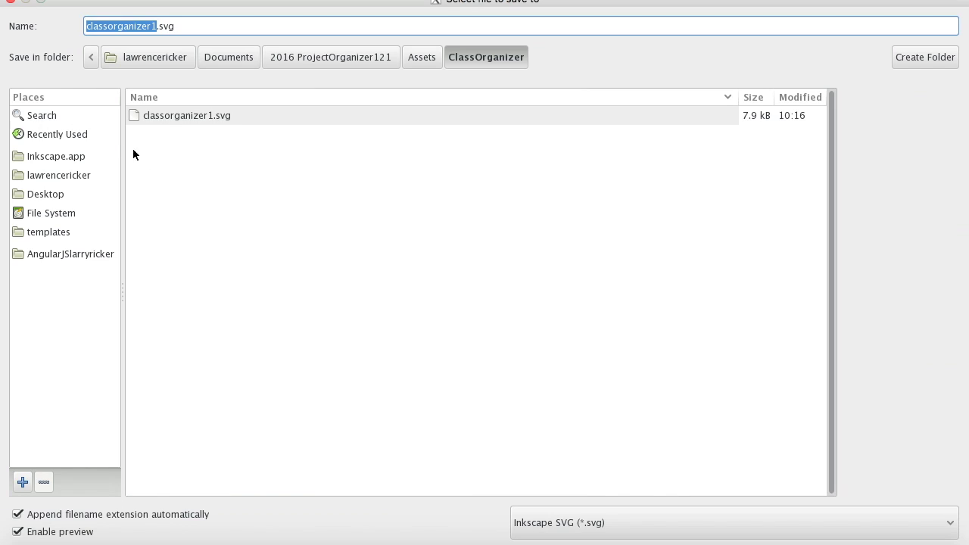
{"action": "left_click", "coordinate": [748, 524]}
{"action": "scroll", "coordinate": [682, 534], "scroll_direction": "down", "scroll_amount": 5}
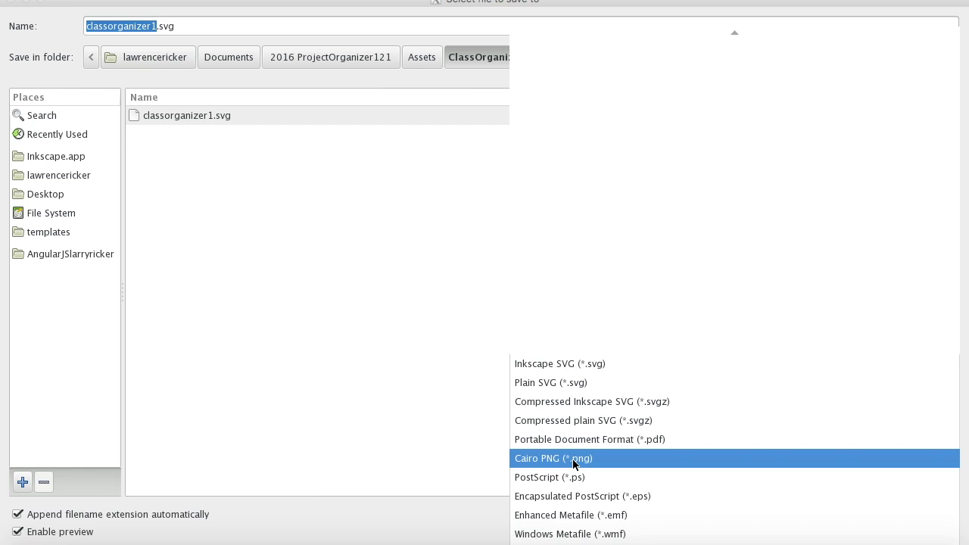
{"action": "left_click", "coordinate": [469, 212]}
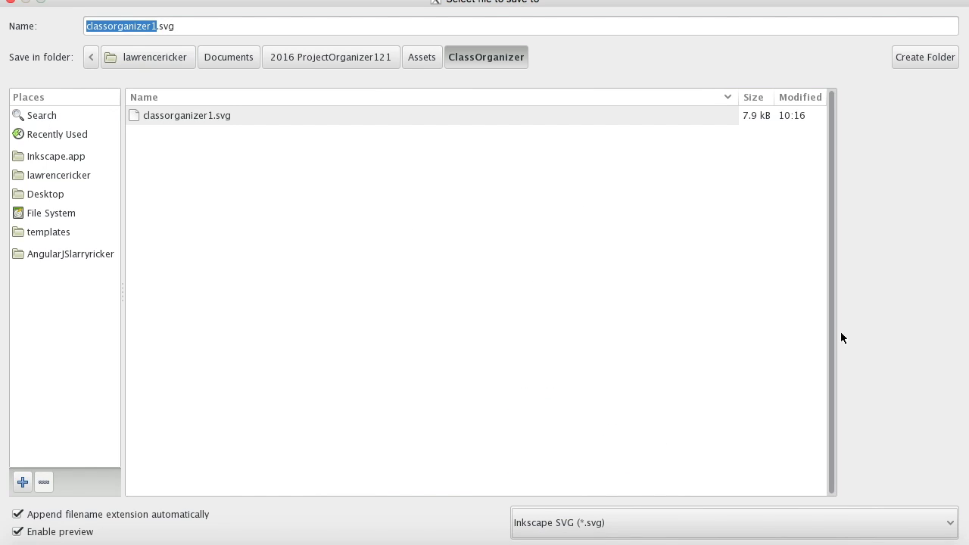
{"action": "left_click", "coordinate": [10, 1]}
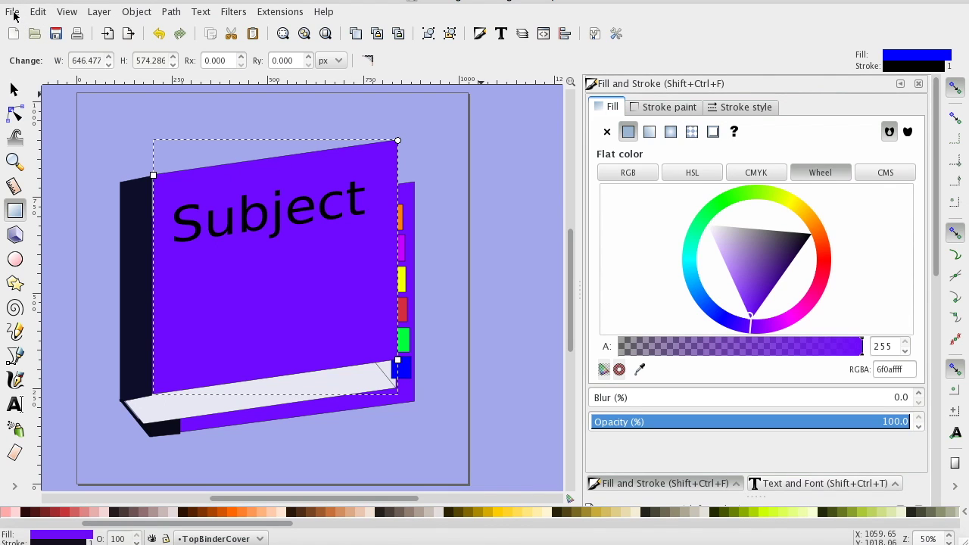
{"action": "left_click", "coordinate": [13, 12]}
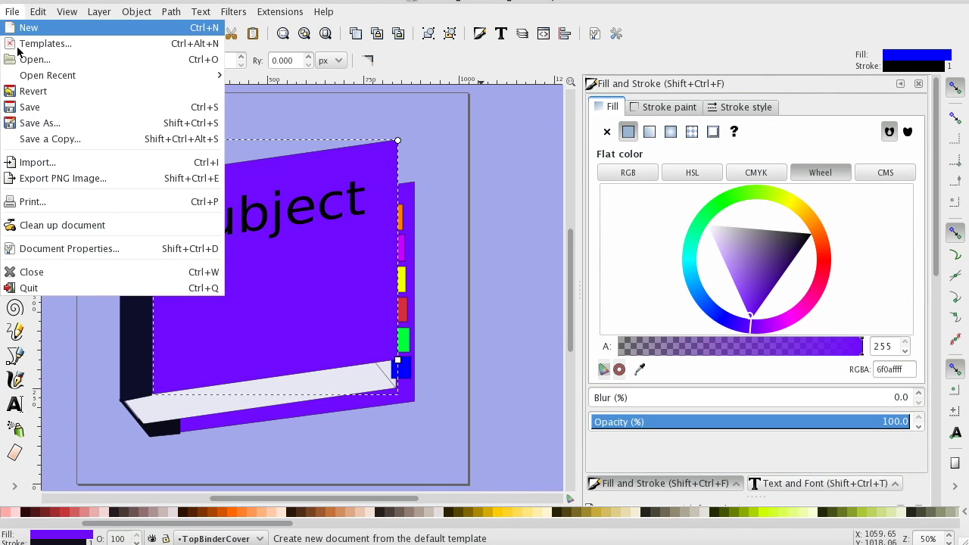
Step: Set PNG export to the whole page at 1024 × 1024 px and choose the export location
{"action": "left_click", "coordinate": [40, 180]}
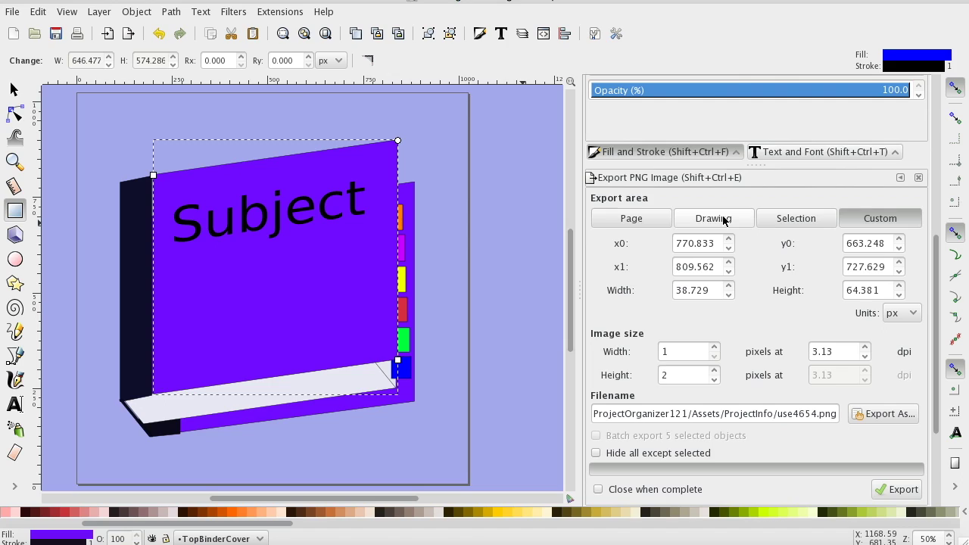
{"action": "left_click", "coordinate": [643, 224]}
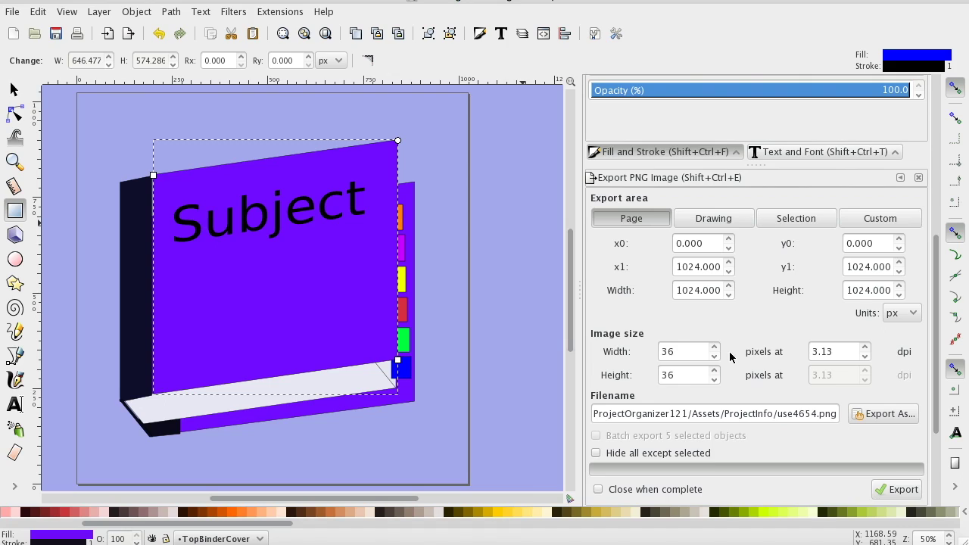
{"action": "double_click", "coordinate": [682, 352]}
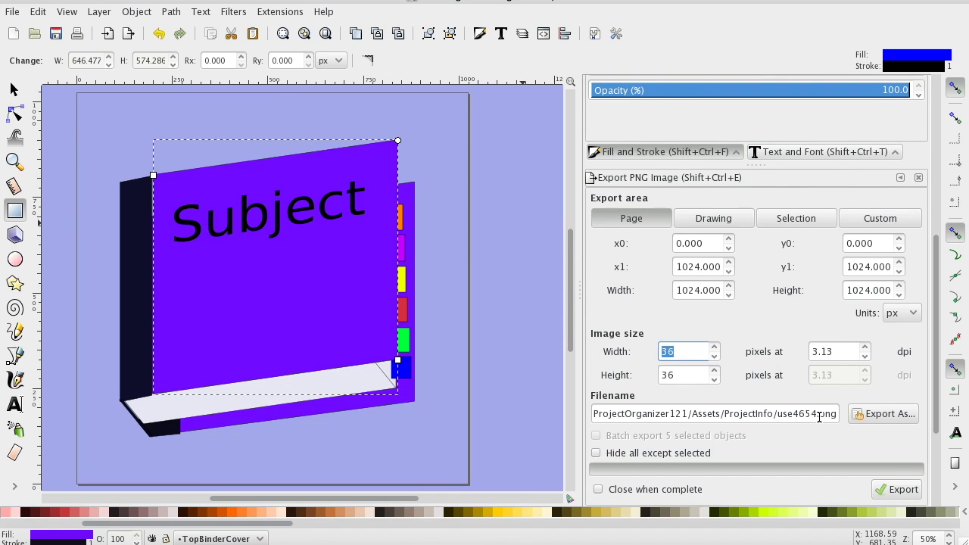
{"action": "type", "text": "1024"}
{"action": "key", "text": "Tab"}
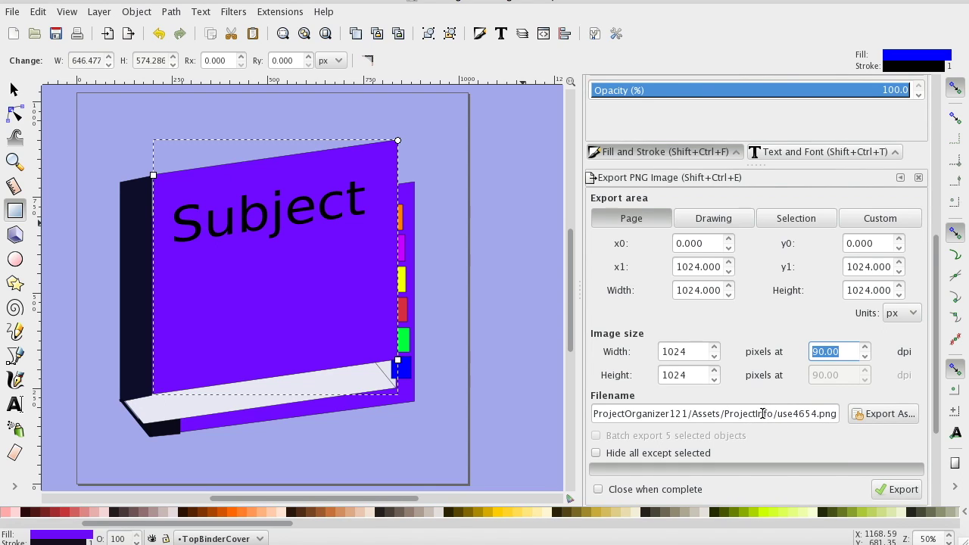
{"action": "left_click", "coordinate": [883, 415]}
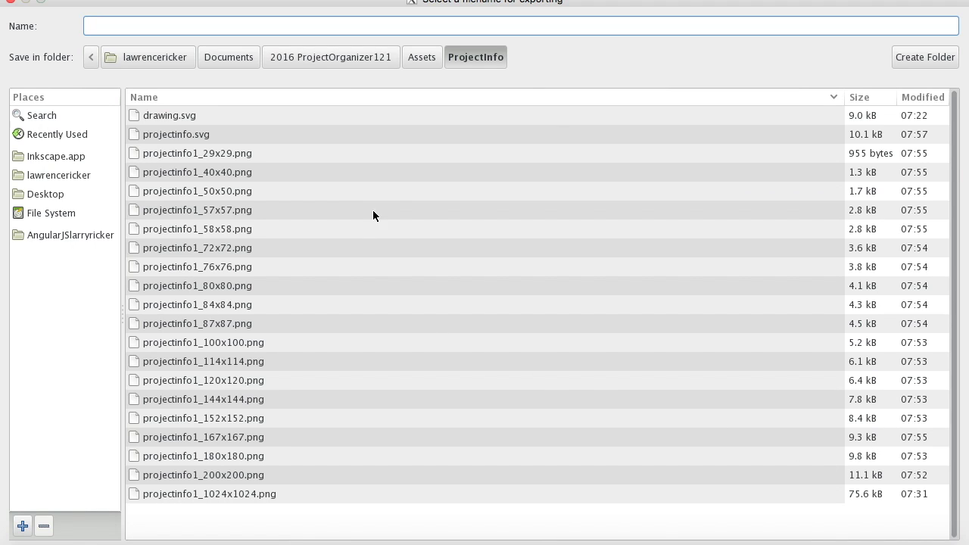
Step: Export the page as classorganizer_1024x1024.png into the Assets > ClassOrganizer folder
{"action": "left_click", "coordinate": [421, 57]}
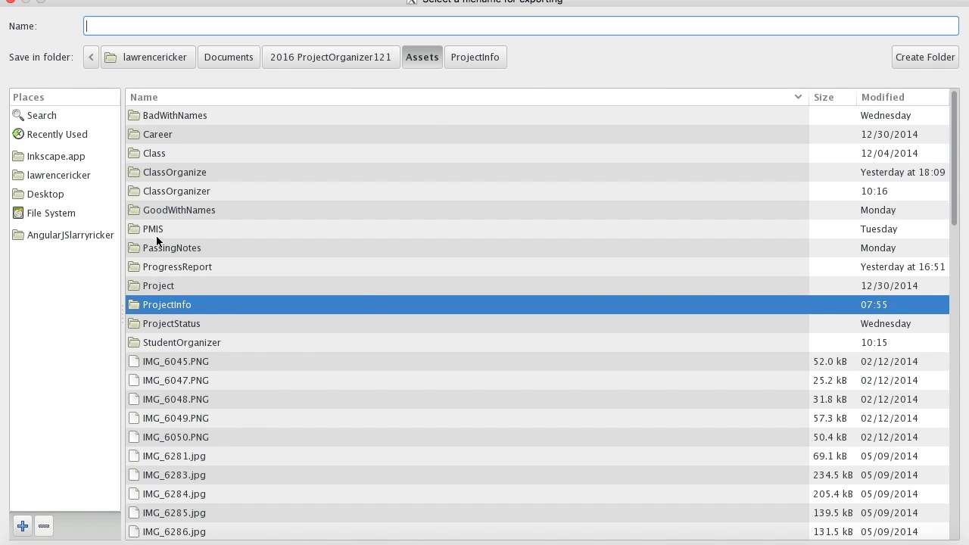
{"action": "double_click", "coordinate": [189, 192]}
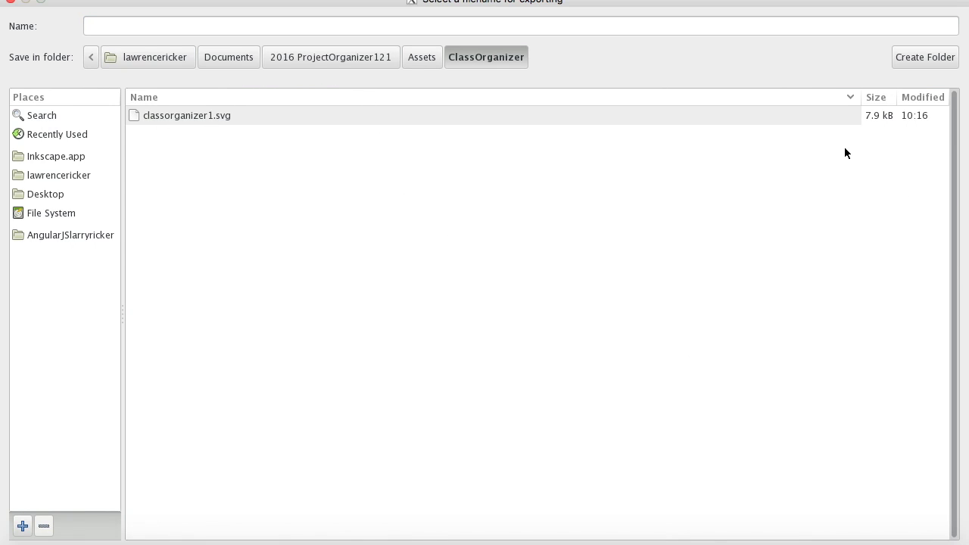
{"action": "left_click", "coordinate": [155, 30]}
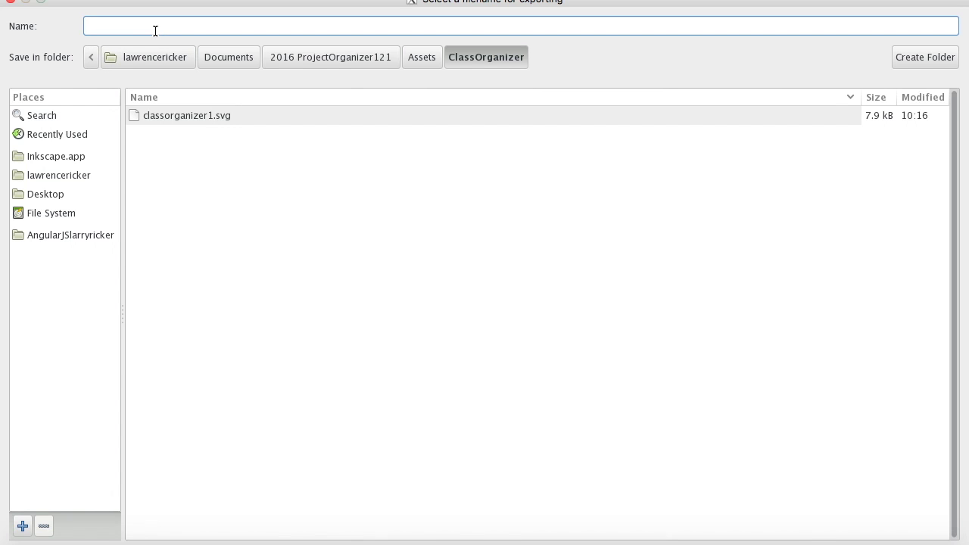
{"action": "type", "text": "classorganizer_1024x1024.png"}
{"action": "key", "text": "Return"}
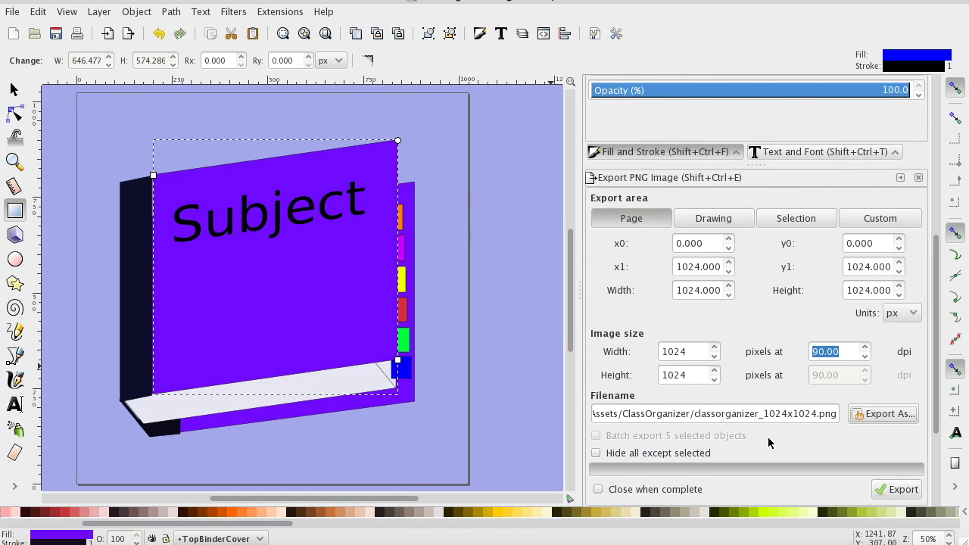
{"action": "left_click", "coordinate": [901, 490]}
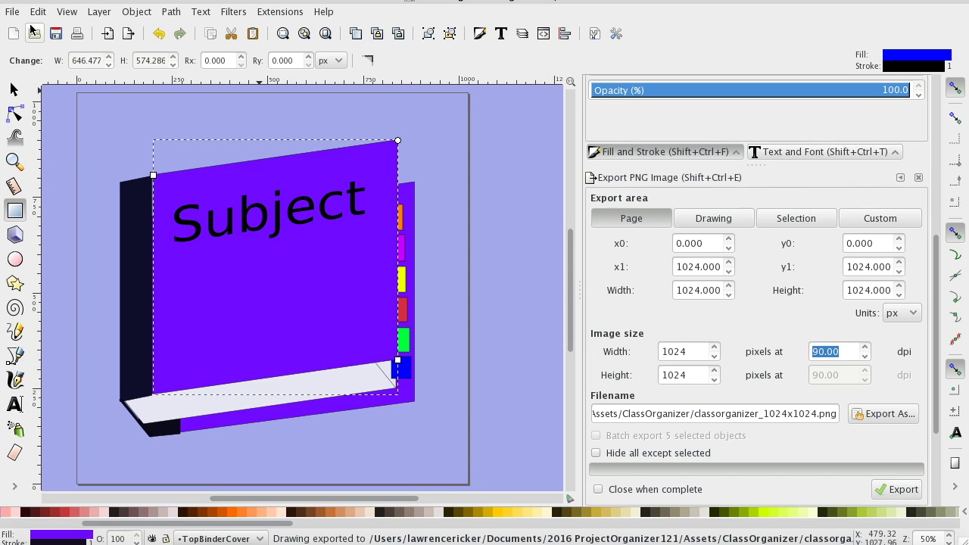
Step: Save the drawing and switch over to the web browser
{"action": "left_click", "coordinate": [56, 33]}
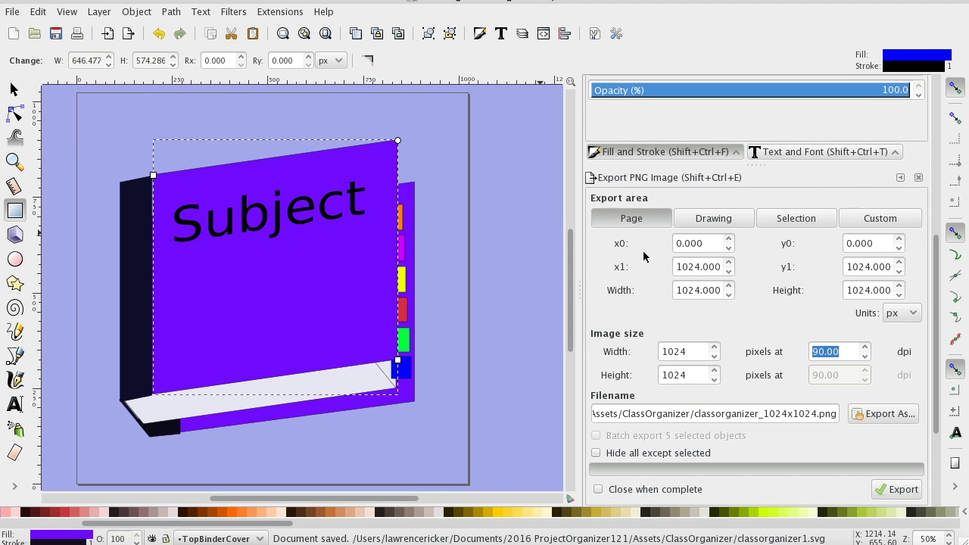
{"action": "key", "text": "super+Tab"}
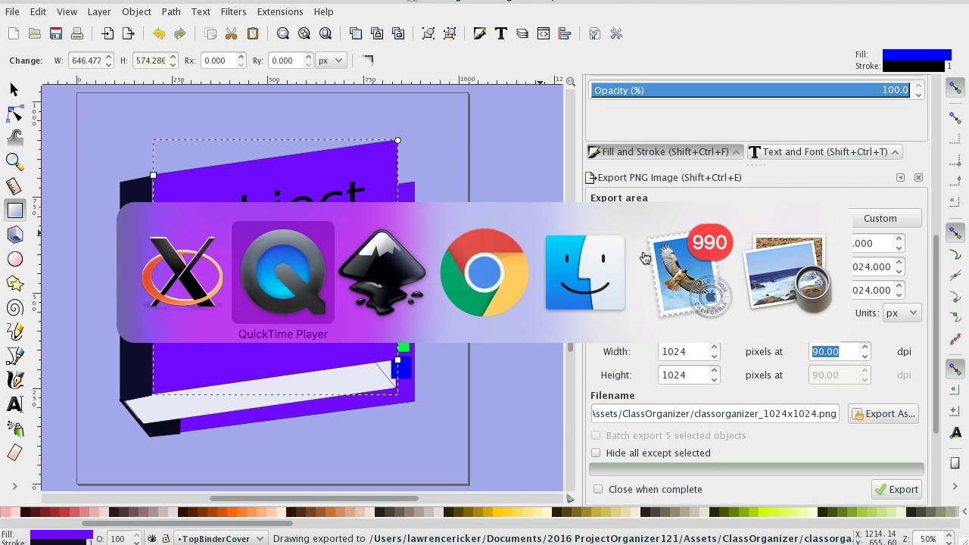
{"action": "key", "text": "super+Tab"}
{"action": "key", "text": "super+Tab"}
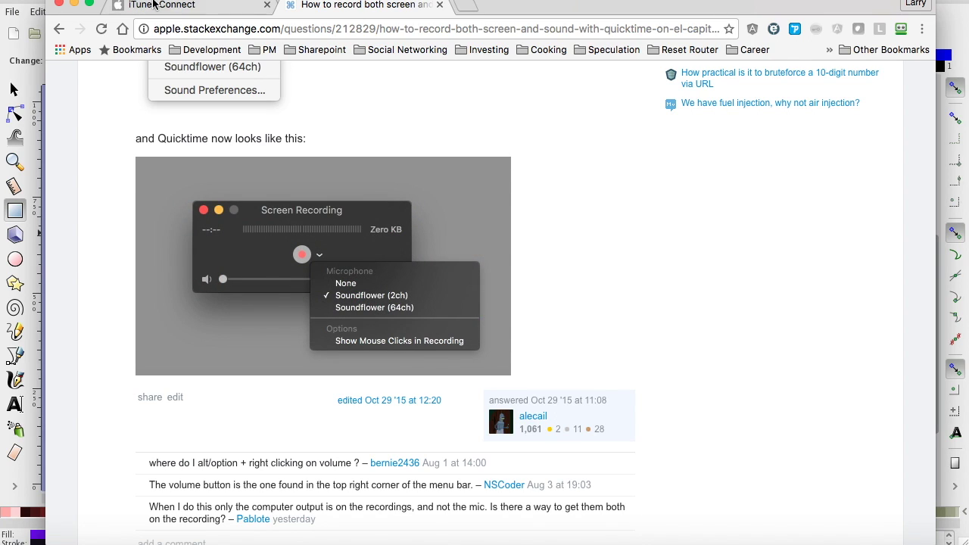
Step: Go to the iTunes Connect tab and select Class Organize from the app dropdown
{"action": "key", "text": "ctrl+shift+Tab"}
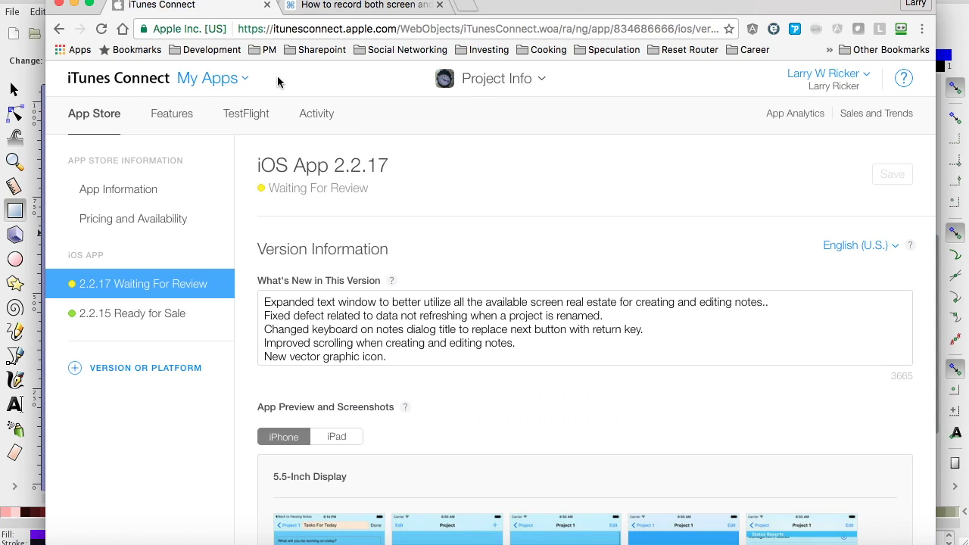
{"action": "left_click", "coordinate": [530, 81]}
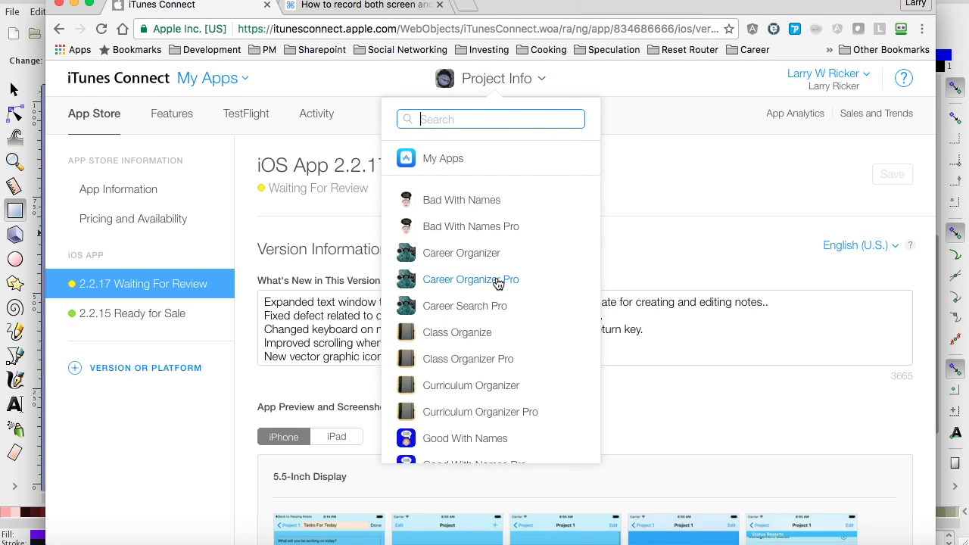
{"action": "left_click", "coordinate": [476, 338]}
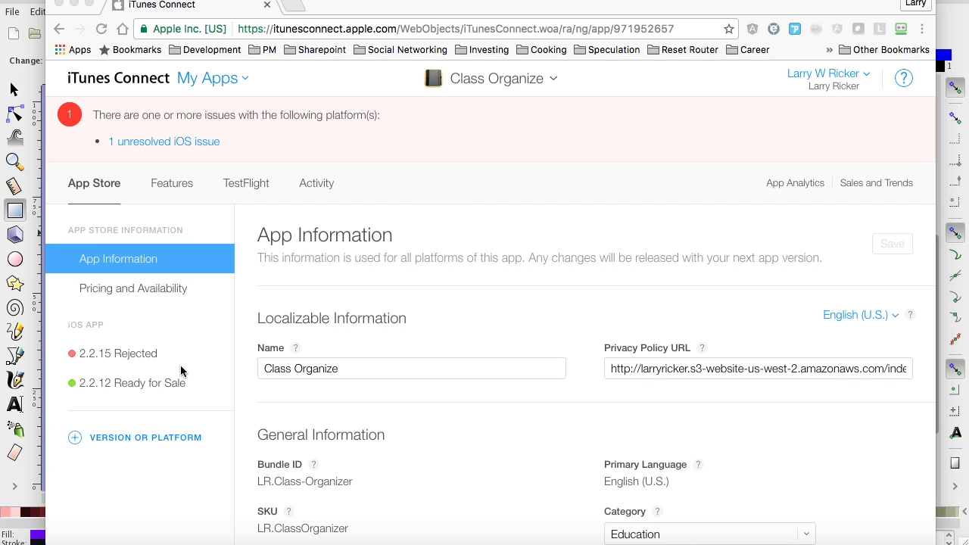
Step: Open the 2.2.15 Rejected version and remove build 2.2.15 from its Build section
{"action": "left_click", "coordinate": [136, 356]}
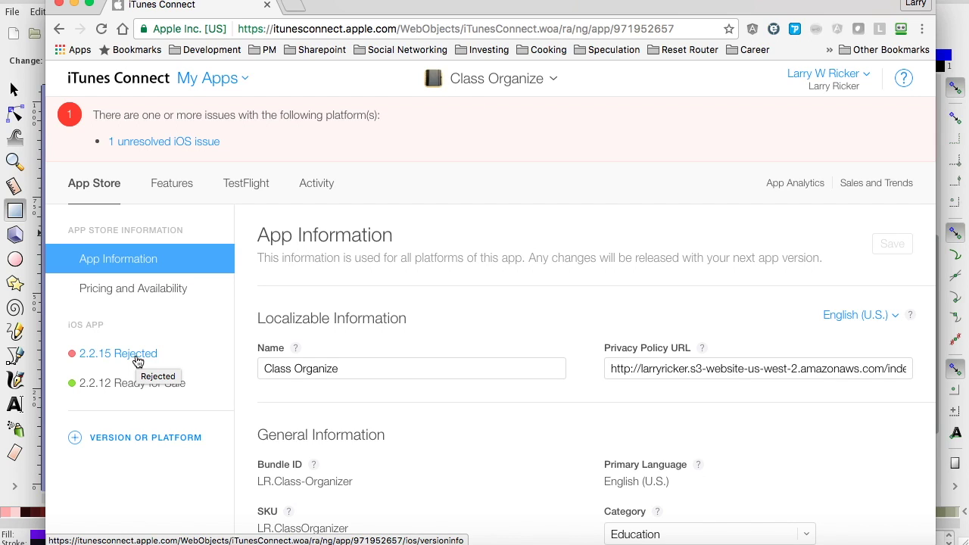
{"action": "scroll", "coordinate": [481, 335], "scroll_direction": "down", "scroll_amount": 8}
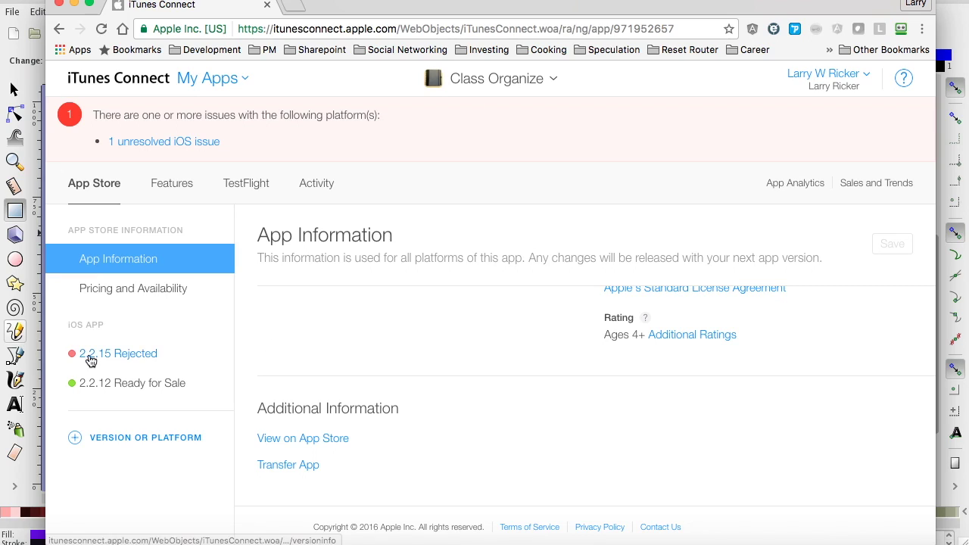
{"action": "left_click", "coordinate": [144, 357]}
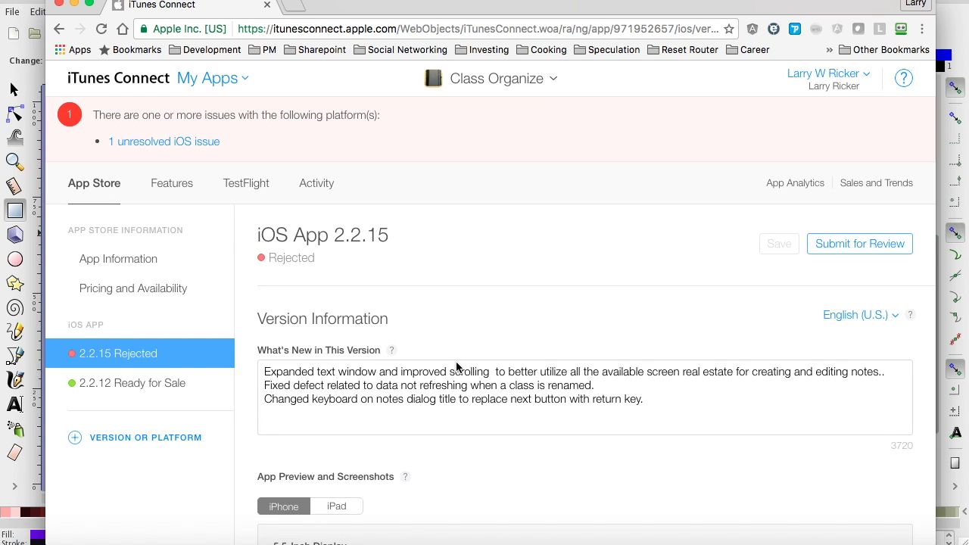
{"action": "scroll", "coordinate": [469, 443], "scroll_direction": "down", "scroll_amount": 5}
{"action": "scroll", "coordinate": [454, 435], "scroll_direction": "down", "scroll_amount": 4}
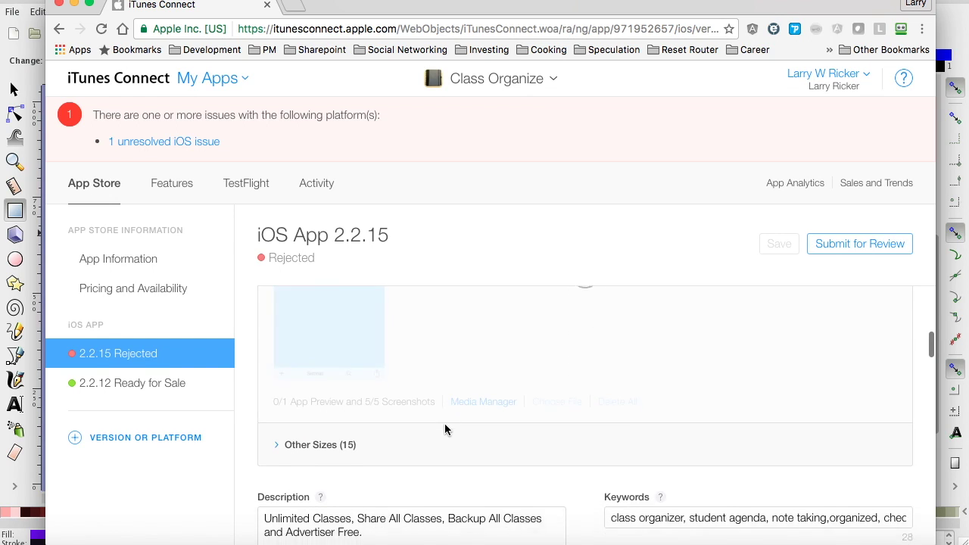
{"action": "scroll", "coordinate": [572, 495], "scroll_direction": "down", "scroll_amount": 1}
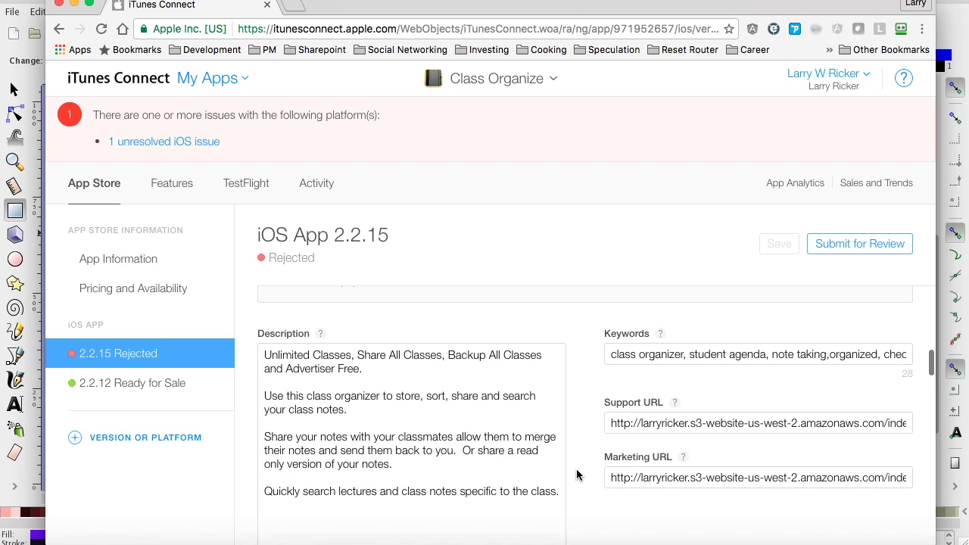
{"action": "scroll", "coordinate": [576, 474], "scroll_direction": "down", "scroll_amount": 5}
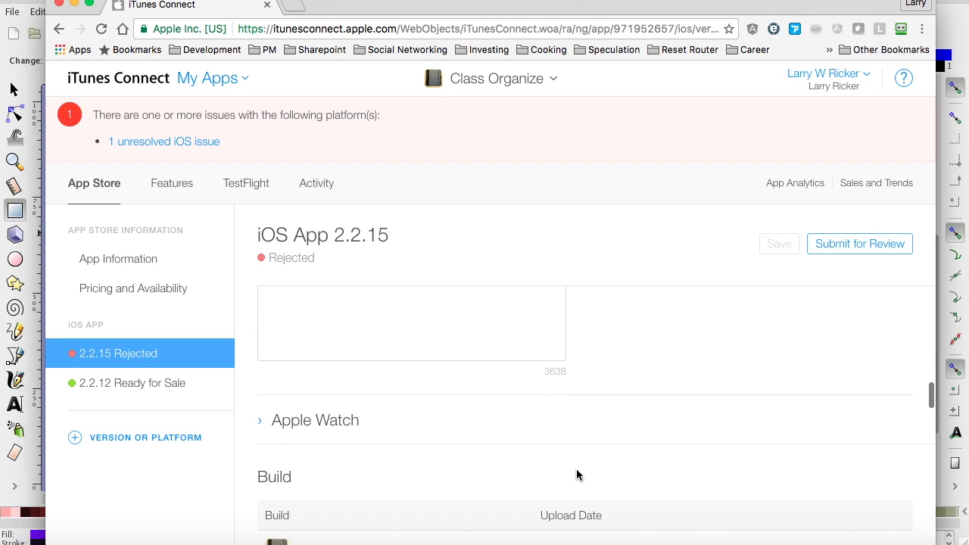
{"action": "scroll", "coordinate": [504, 447], "scroll_direction": "down", "scroll_amount": 3}
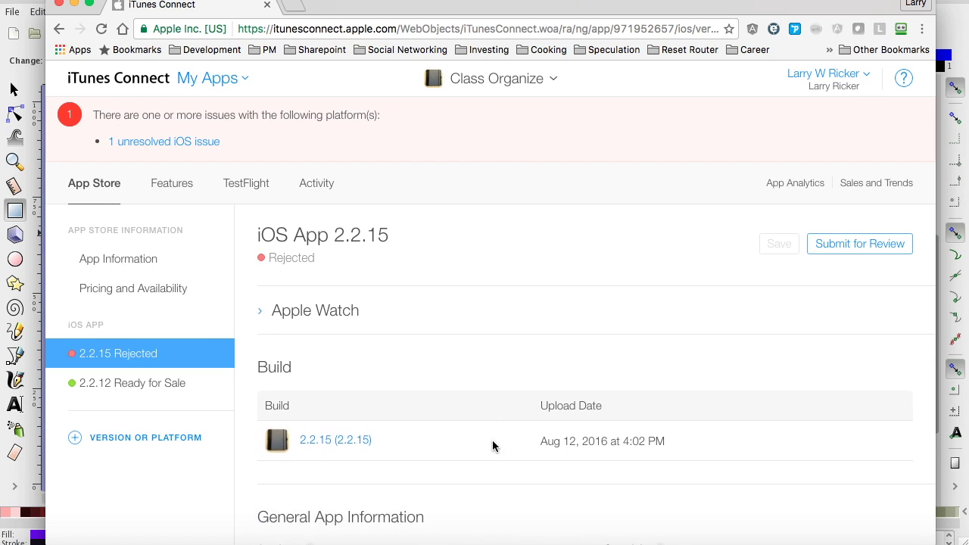
{"action": "scroll", "coordinate": [492, 447], "scroll_direction": "down", "scroll_amount": 2}
{"action": "mouse_move", "coordinate": [464, 386]}
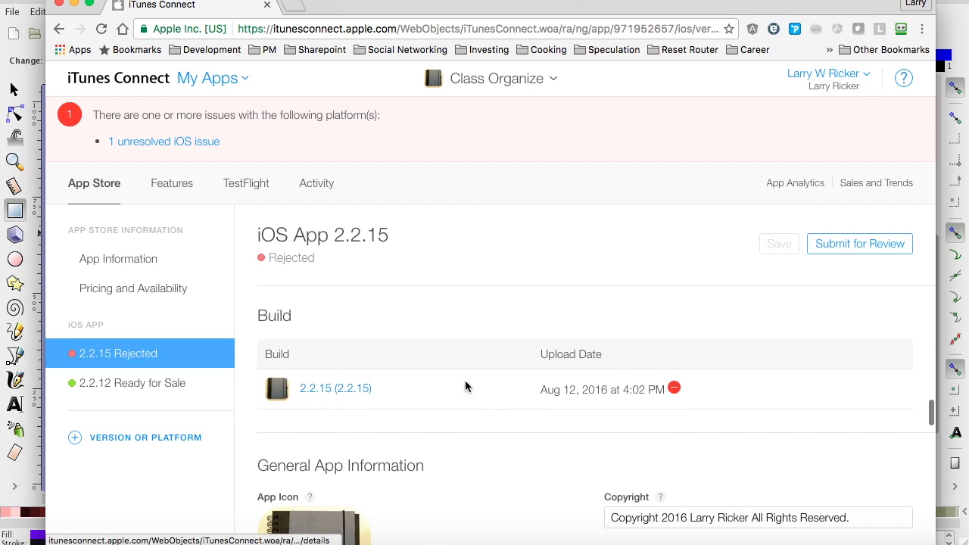
{"action": "left_click", "coordinate": [674, 389]}
{"action": "scroll", "coordinate": [385, 461], "scroll_direction": "down", "scroll_amount": 3}
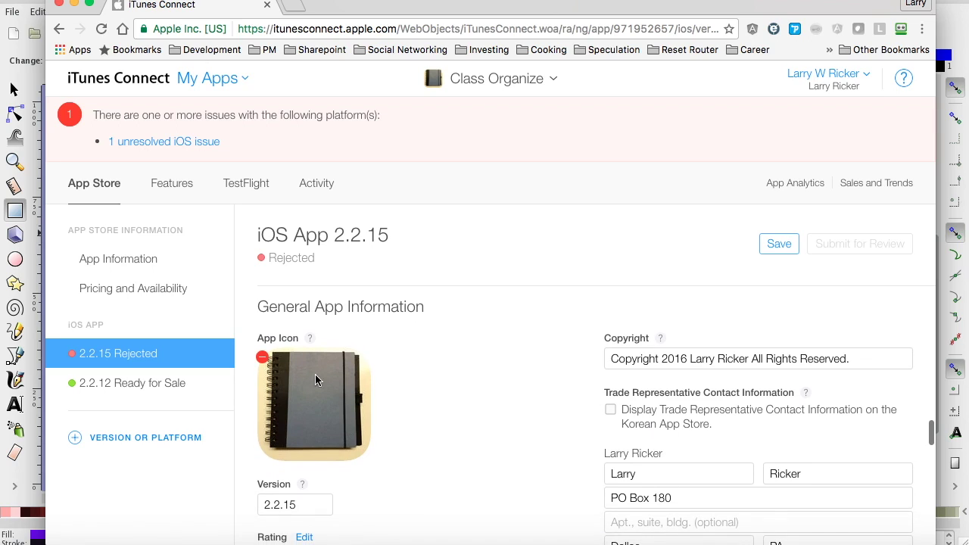
Step: Replace the old app icon with classorganizer_1024x1024.png from Assets > ClassOrganizer
{"action": "left_click", "coordinate": [262, 357]}
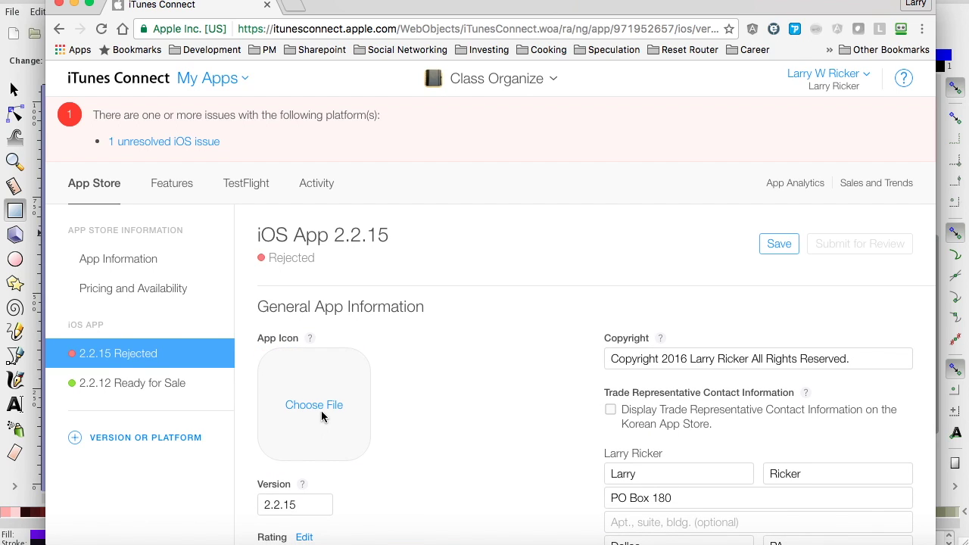
{"action": "left_click", "coordinate": [325, 408]}
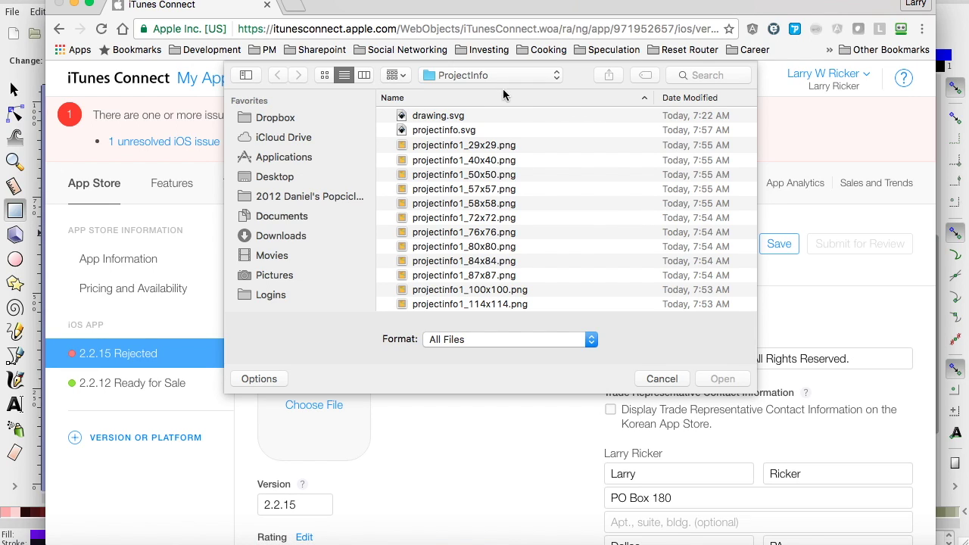
{"action": "left_click", "coordinate": [492, 75]}
{"action": "left_click", "coordinate": [480, 98]}
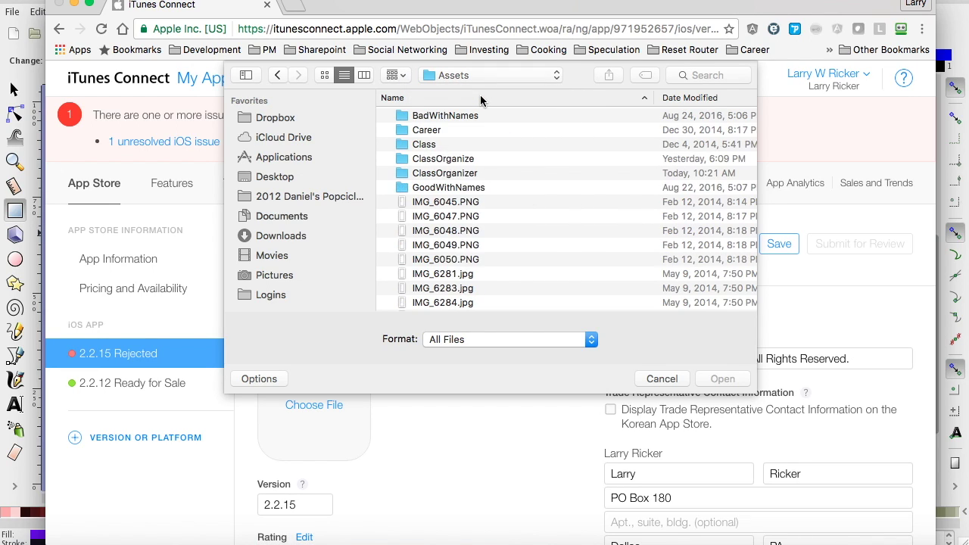
{"action": "left_click", "coordinate": [449, 177]}
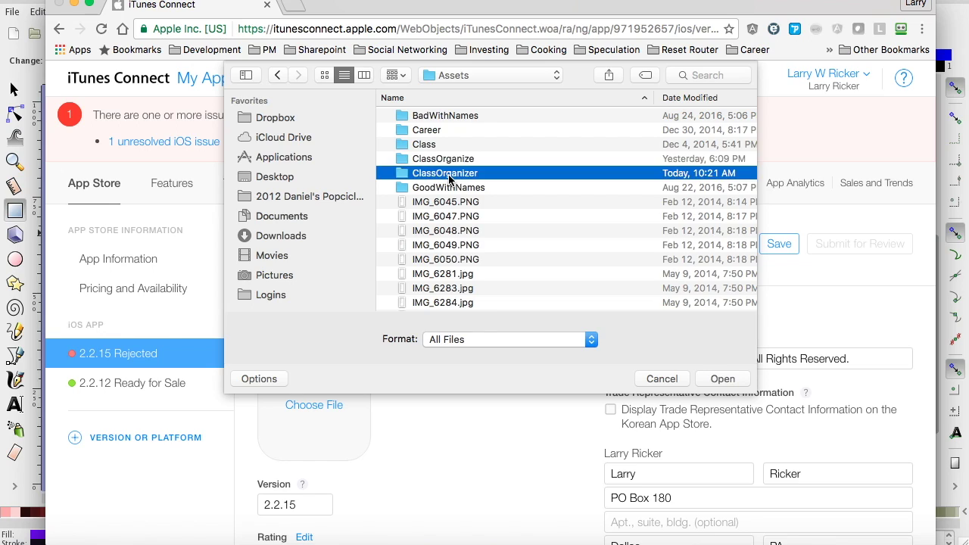
{"action": "double_click", "coordinate": [449, 177]}
{"action": "double_click", "coordinate": [489, 115]}
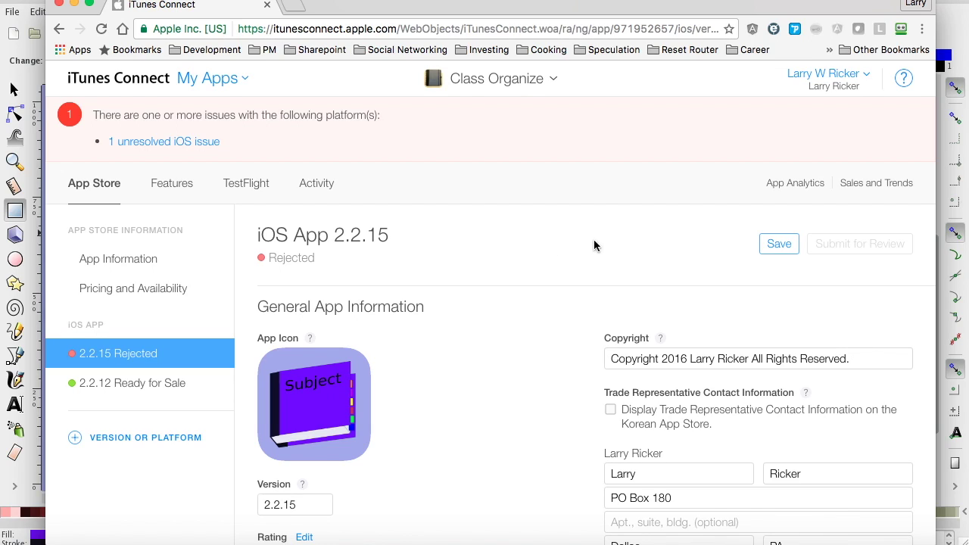
{"action": "left_click", "coordinate": [303, 500]}
Step: Change the version from 2.2.15 to 2.2.16, save, and switch back to Inkscape
{"action": "key", "text": "BackSpace"}
{"action": "type", "text": "6"}
{"action": "key", "text": "Tab"}
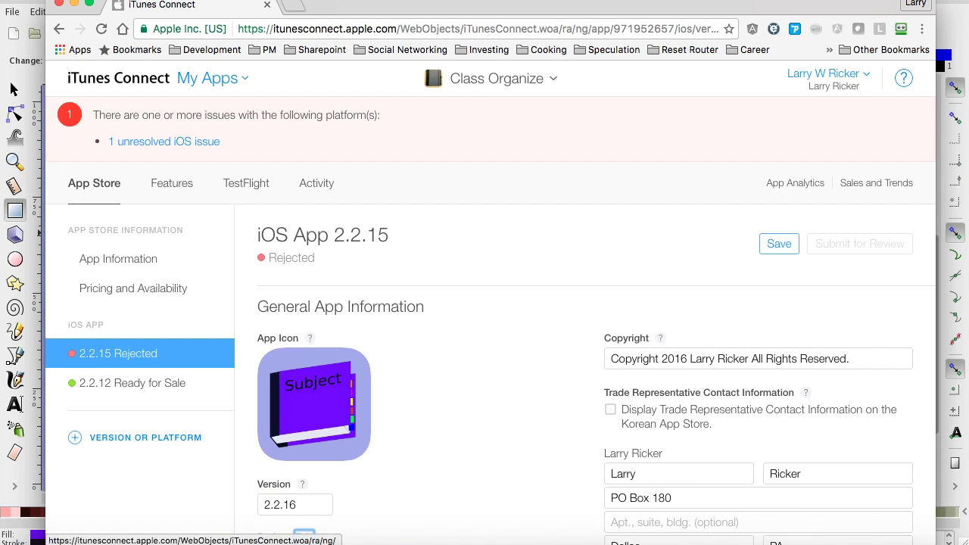
{"action": "left_click", "coordinate": [776, 246]}
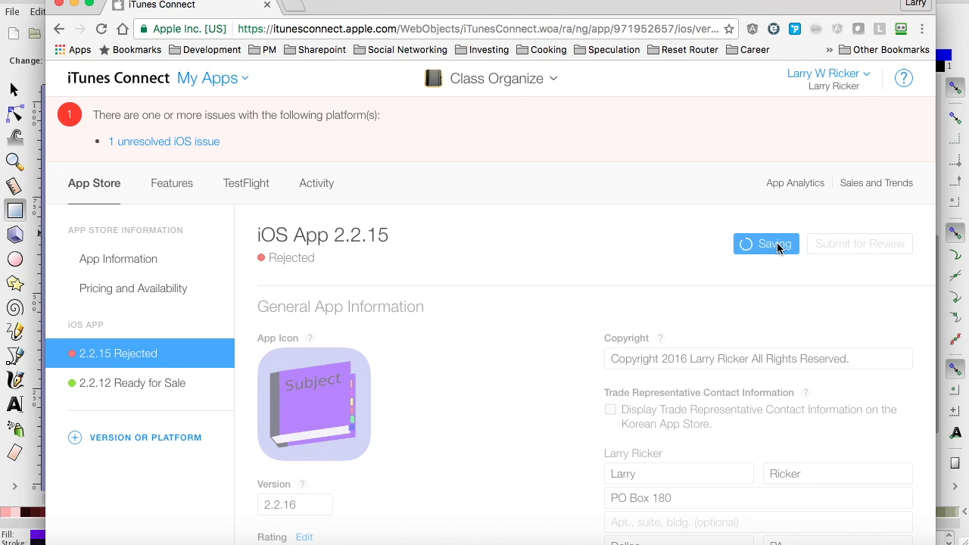
{"action": "key", "text": "super+Tab"}
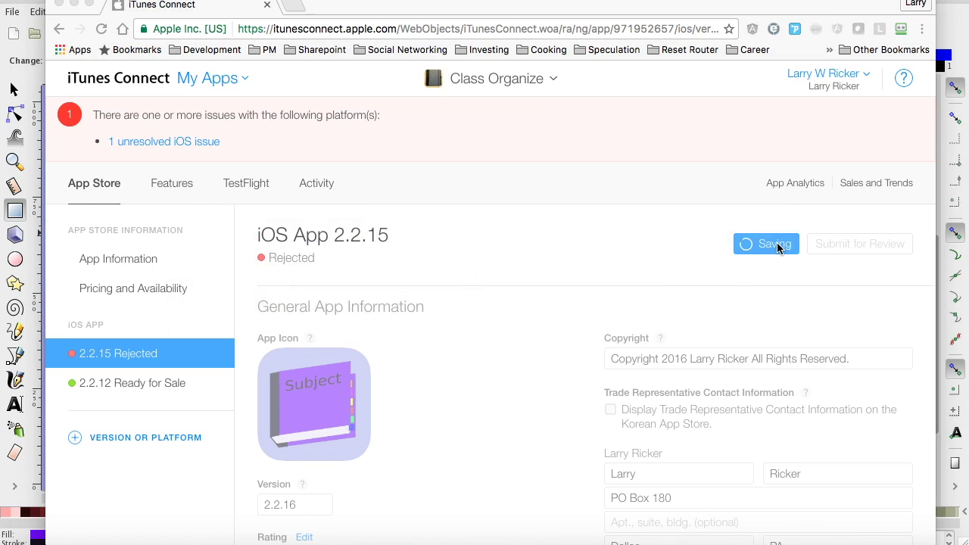
{"action": "key", "text": "super+Tab"}
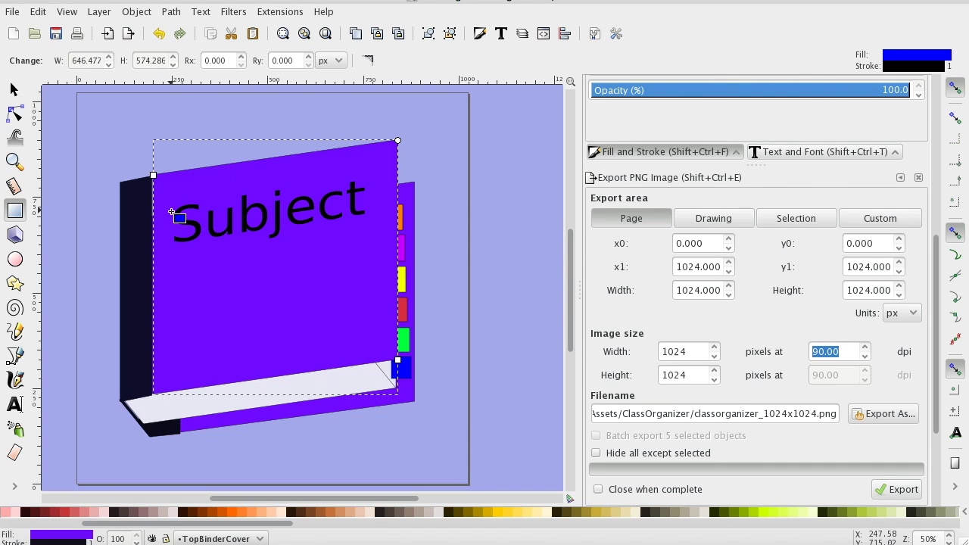
Step: Export a 200×200 px PNG named classorganizer_200x200
{"action": "left_click_drag", "start_coordinate": [698, 350], "coordinate": [643, 349]}
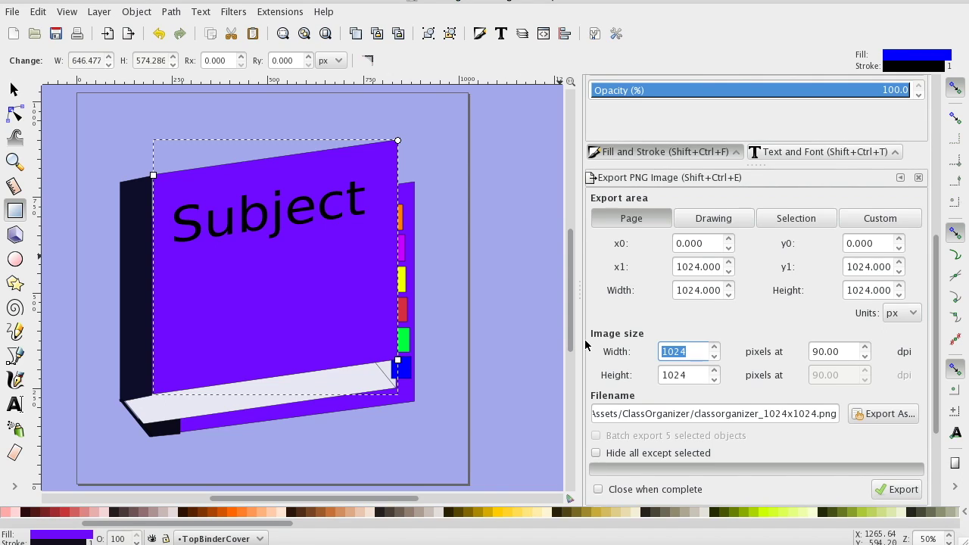
{"action": "type", "text": "200"}
{"action": "key", "text": "Tab"}
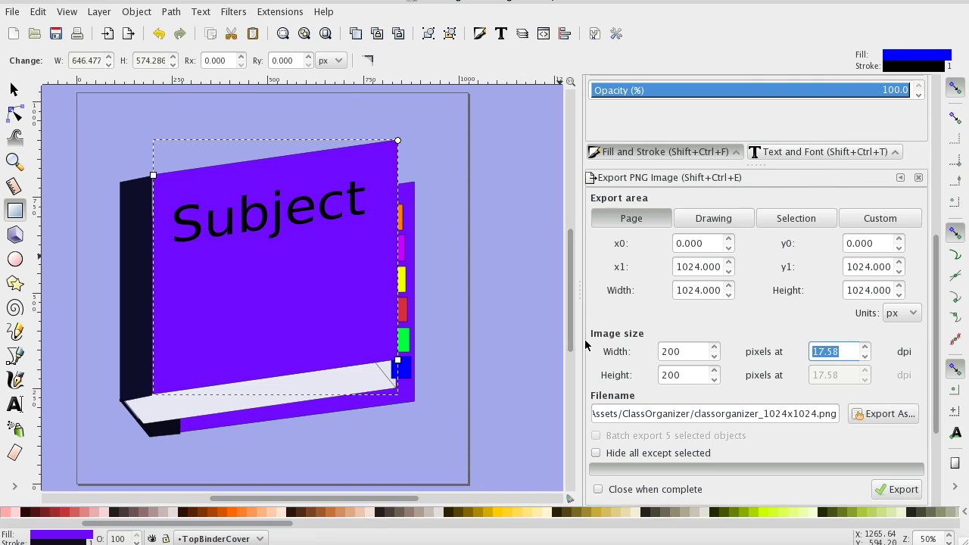
{"action": "double_click", "coordinate": [784, 414]}
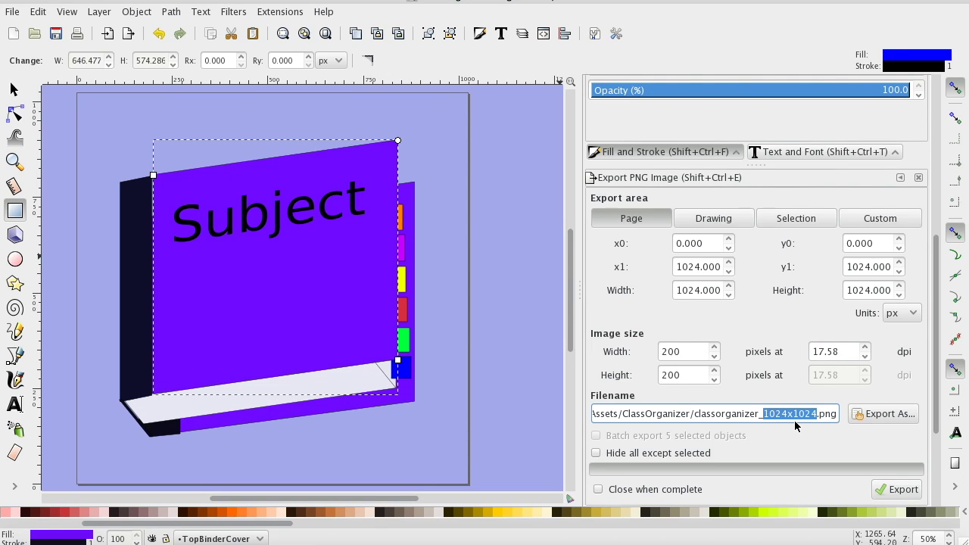
{"action": "type", "text": "200x200"}
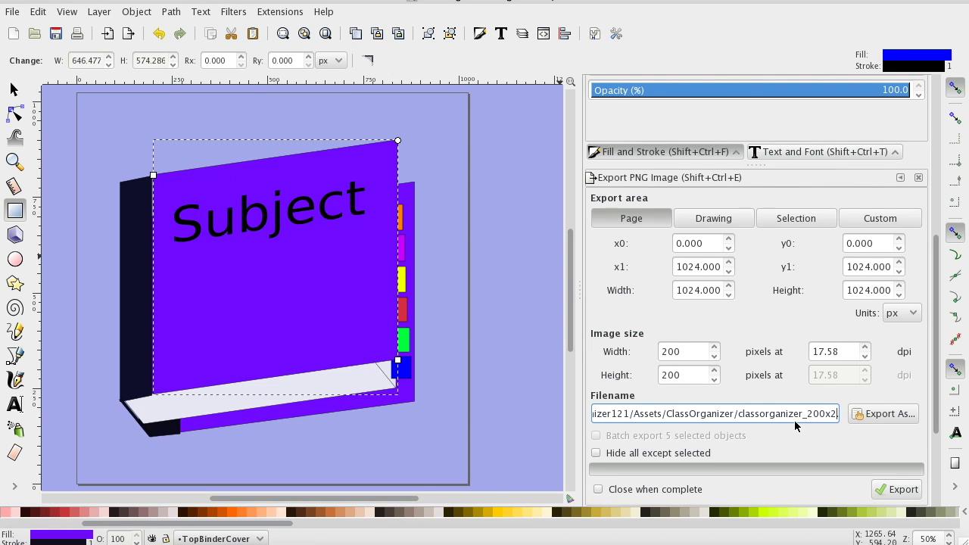
{"action": "key", "text": "Return"}
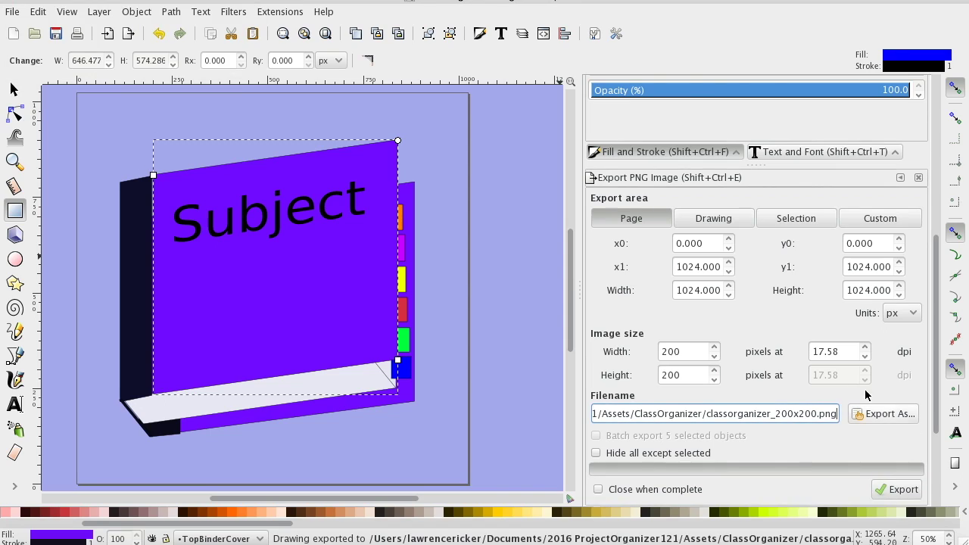
Step: Set the export to 180×180, then 152×152 as classorganizer_152x152.png
{"action": "double_click", "coordinate": [688, 350]}
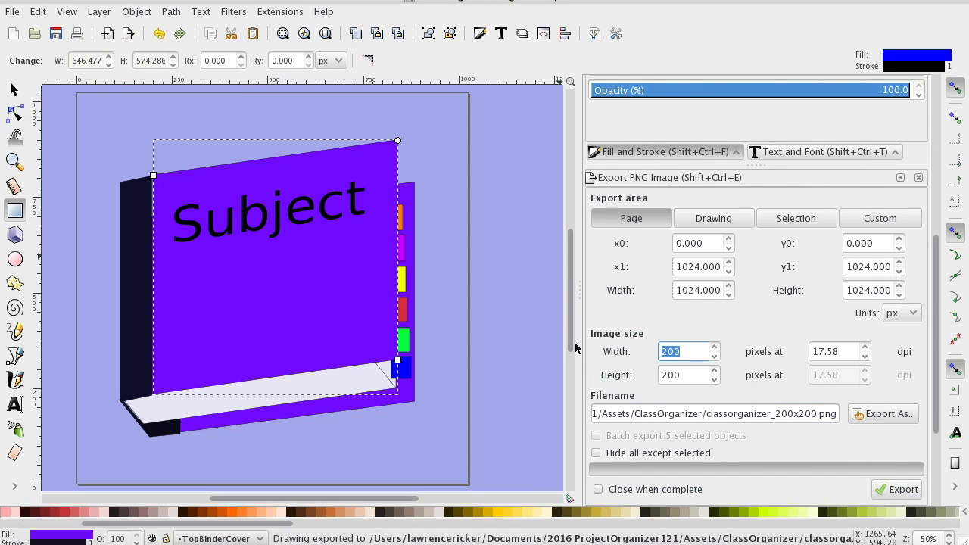
{"action": "type", "text": "180"}
{"action": "key", "text": "Tab"}
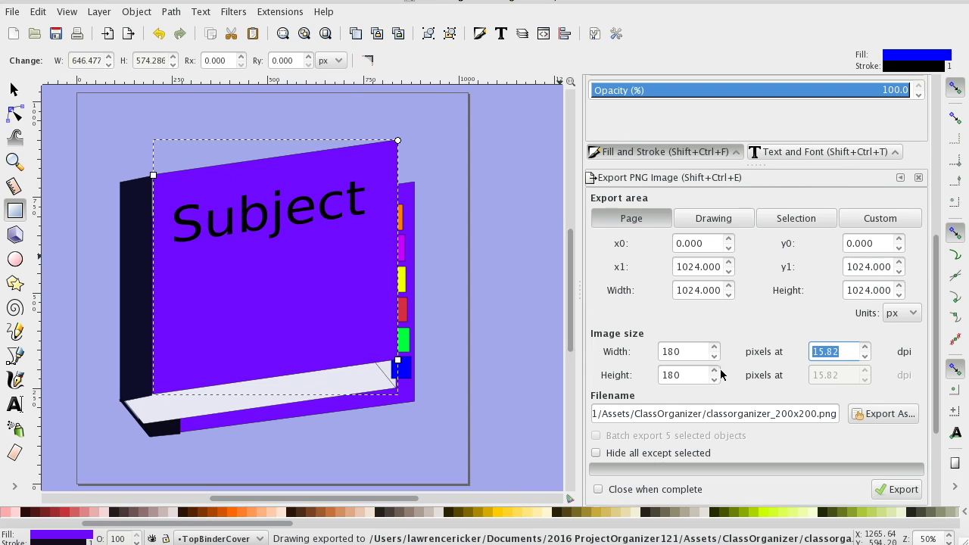
{"action": "double_click", "coordinate": [791, 413]}
{"action": "type", "text": "18"}
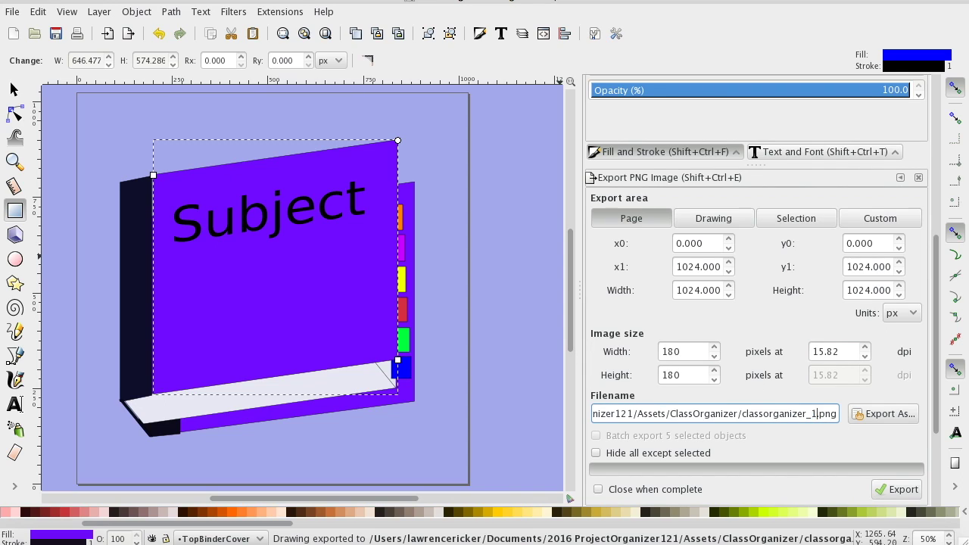
{"action": "type", "text": "0x180"}
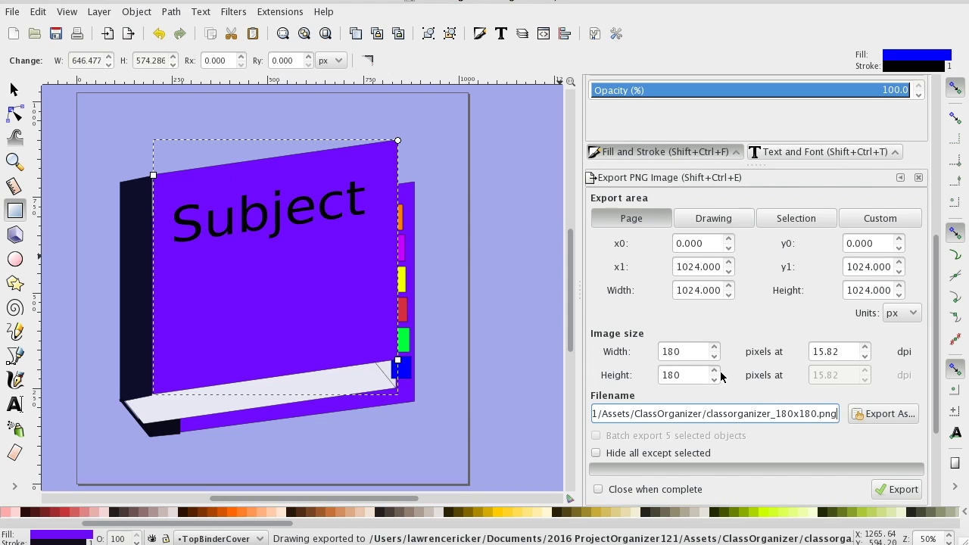
{"action": "double_click", "coordinate": [690, 352]}
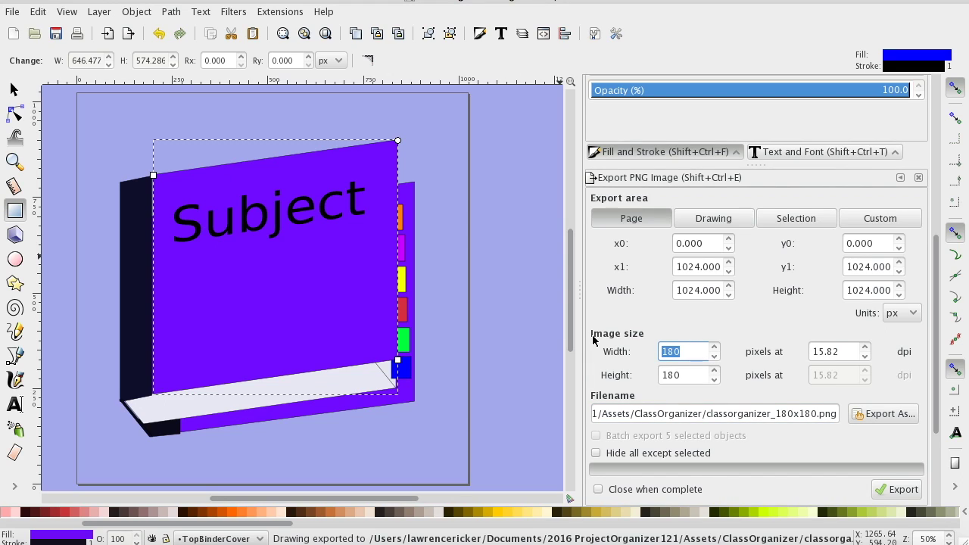
{"action": "type", "text": "152"}
{"action": "key", "text": "Tab"}
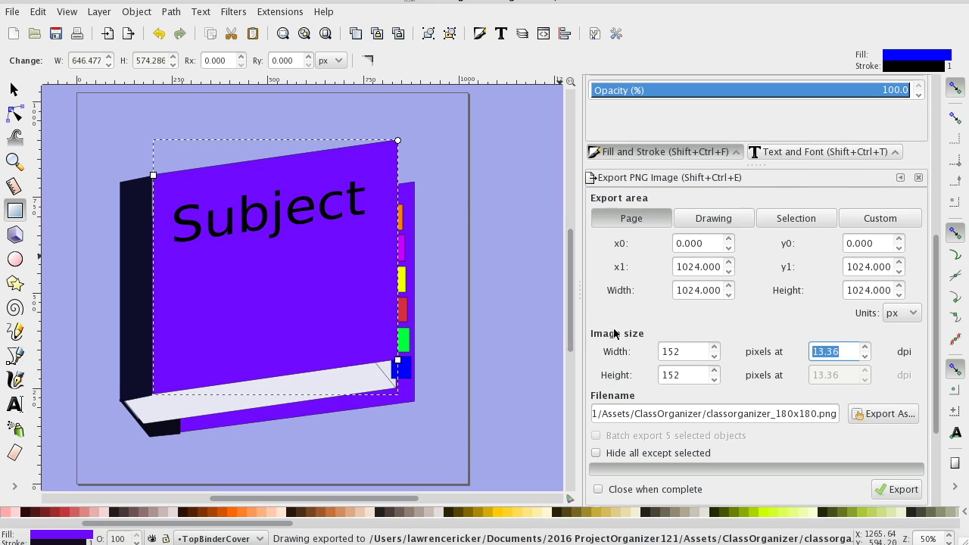
{"action": "left_click_drag", "start_coordinate": [775, 415], "coordinate": [808, 416]}
{"action": "type", "text": "1"}
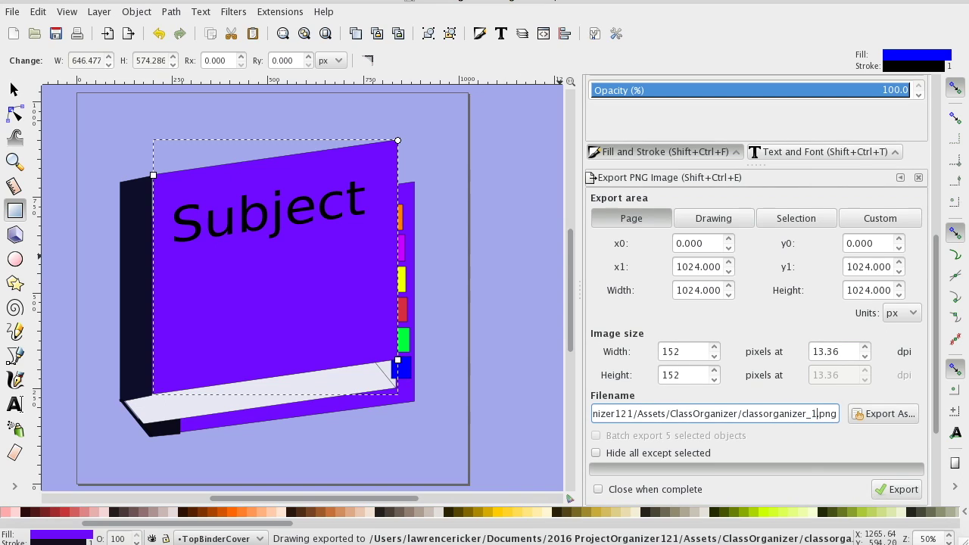
{"action": "type", "text": "52x15"}
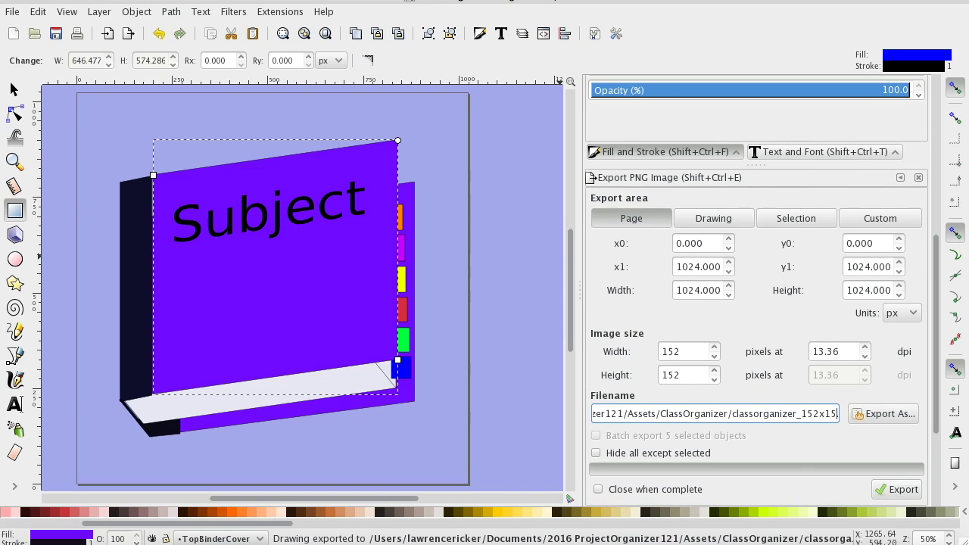
{"action": "type", "text": "2"}
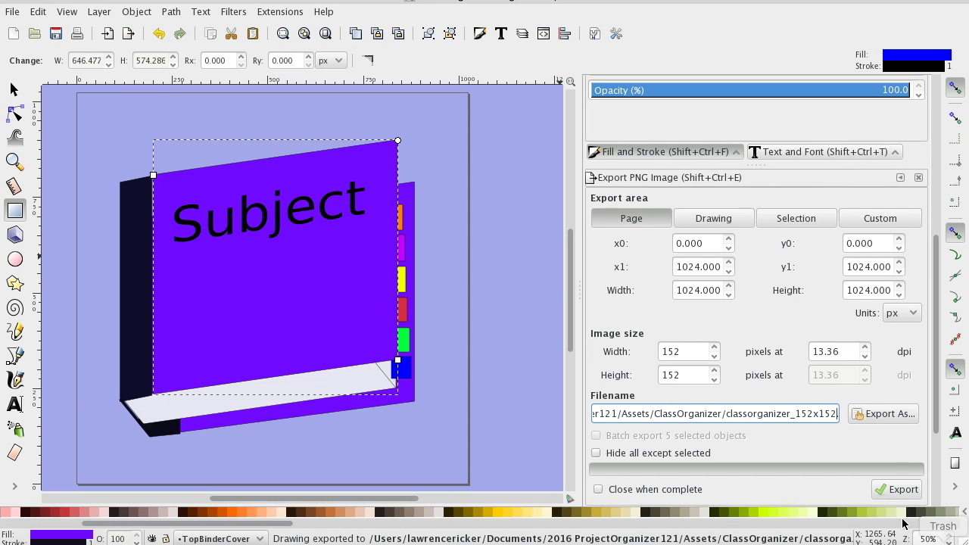
{"action": "type", "text": ".png"}
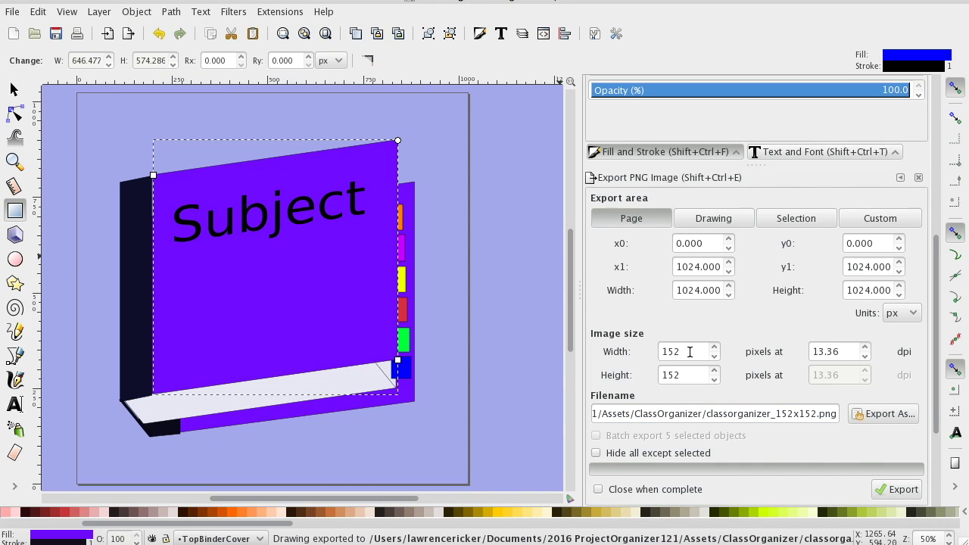
Step: Export a 144×144 px PNG named classorganizer_144x144.png
{"action": "left_click_drag", "start_coordinate": [689, 351], "coordinate": [596, 345]}
{"action": "type", "text": "144"}
{"action": "key", "text": "Tab"}
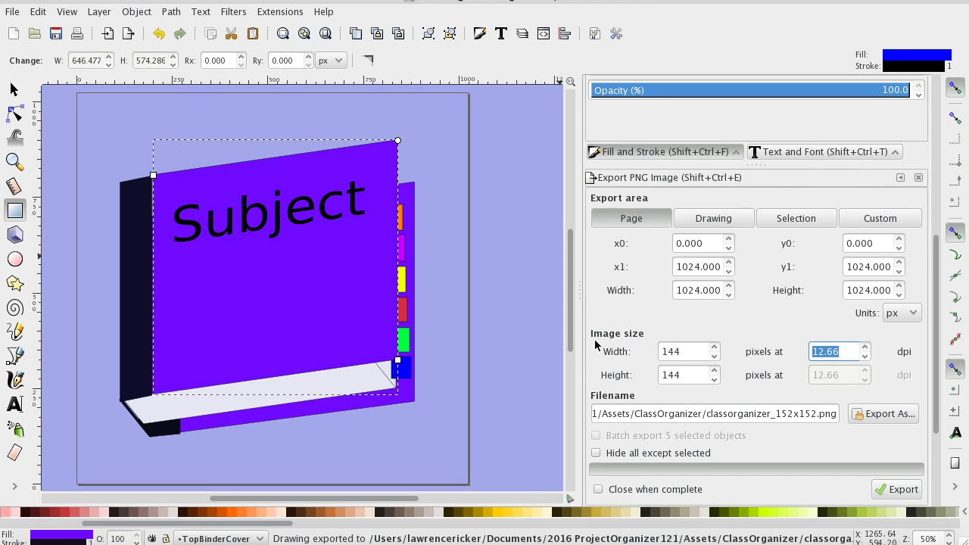
{"action": "left_click_drag", "start_coordinate": [775, 413], "coordinate": [816, 415]}
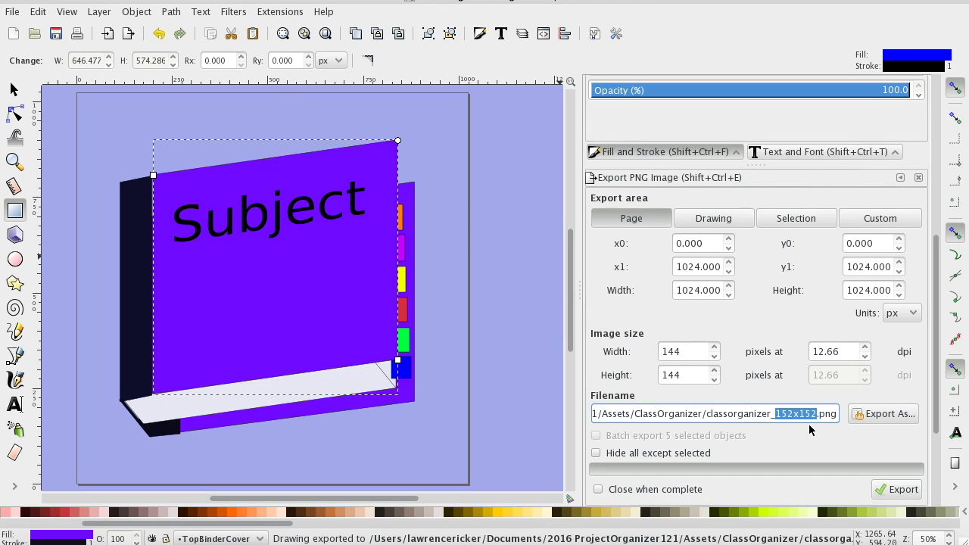
{"action": "type", "text": "144x144"}
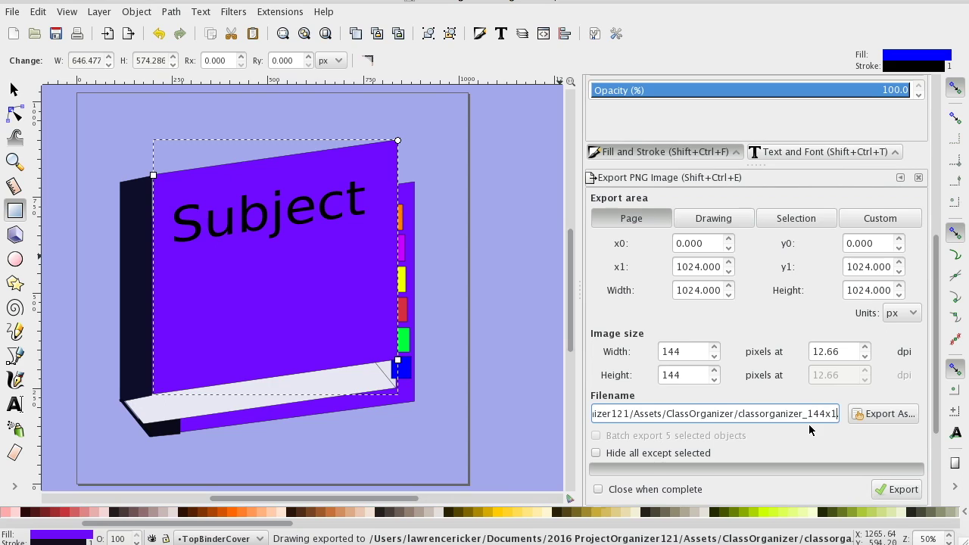
{"action": "left_click", "coordinate": [876, 489]}
Step: Export a 120×120 px PNG named classorganizer_120x120.png
{"action": "double_click", "coordinate": [691, 355]}
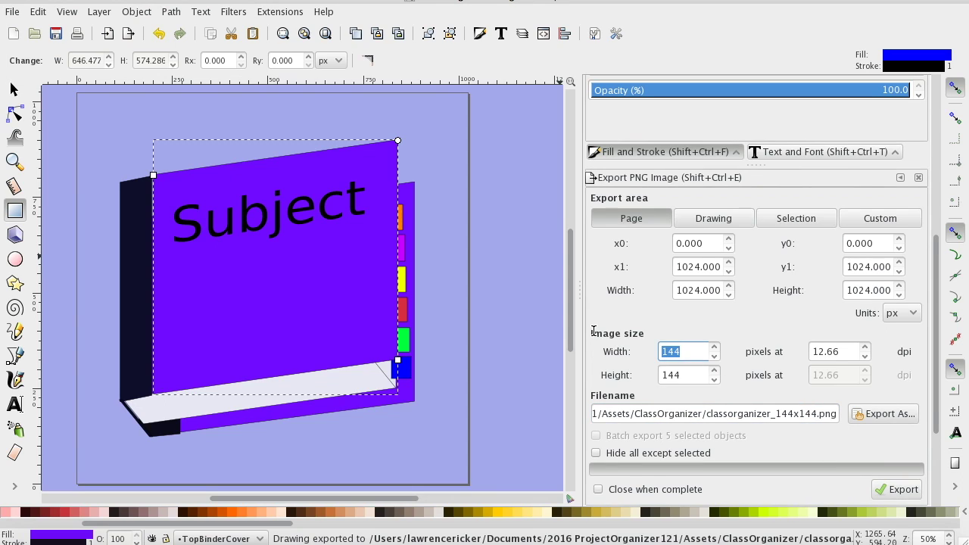
{"action": "type", "text": "120"}
{"action": "key", "text": "Tab"}
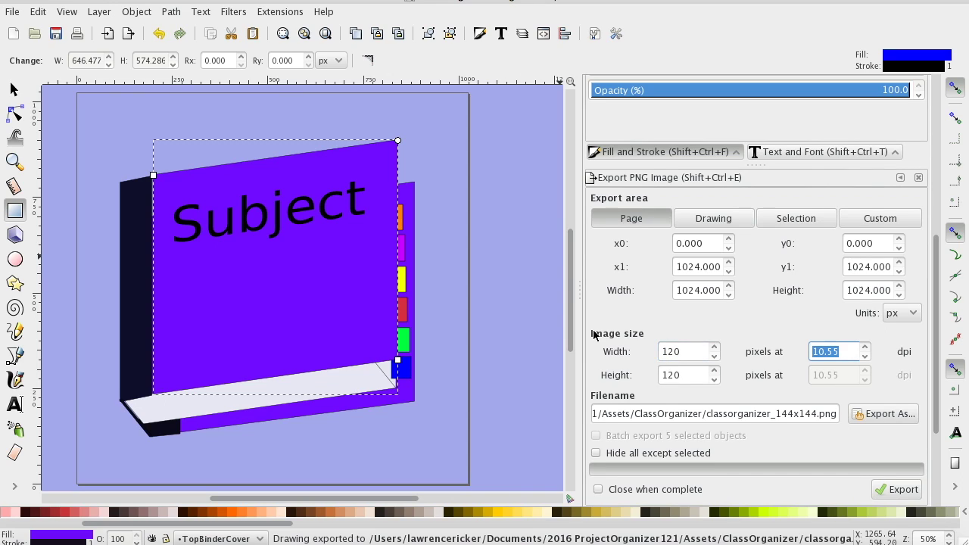
{"action": "left_click_drag", "start_coordinate": [773, 414], "coordinate": [817, 414]}
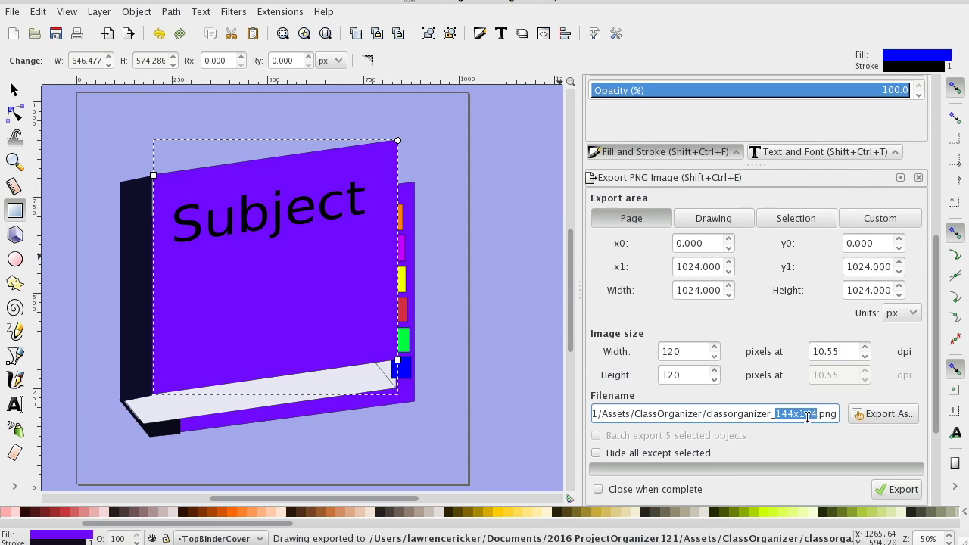
{"action": "type", "text": "120"}
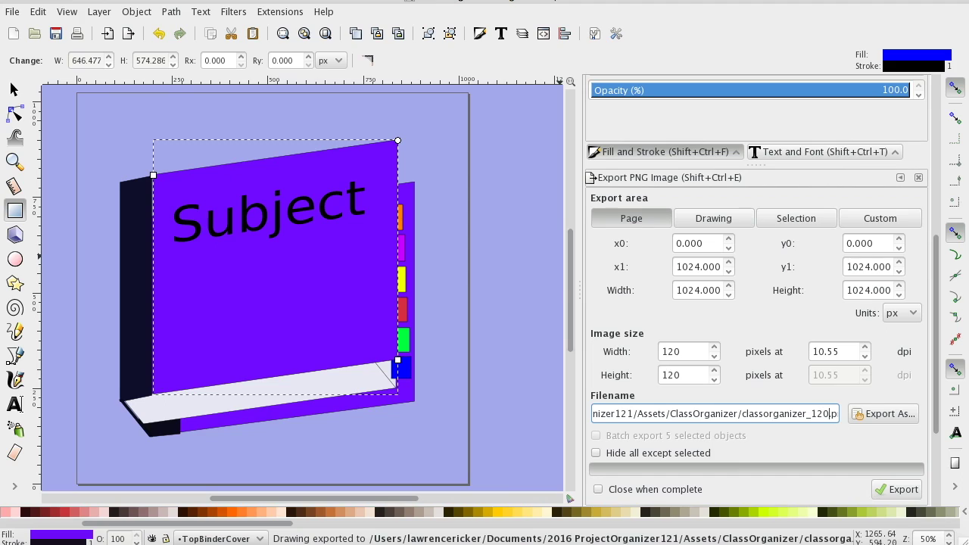
{"action": "type", "text": "x120"}
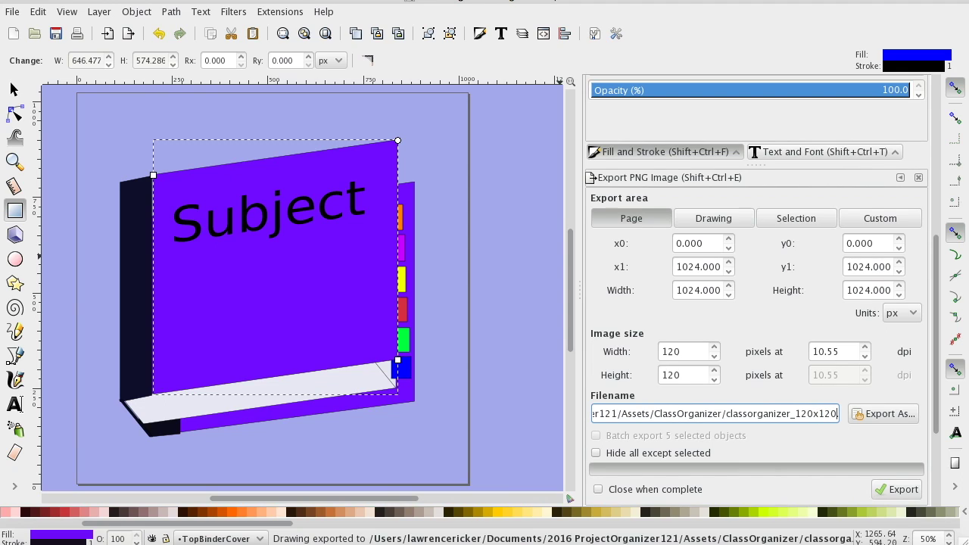
{"action": "left_click", "coordinate": [912, 490]}
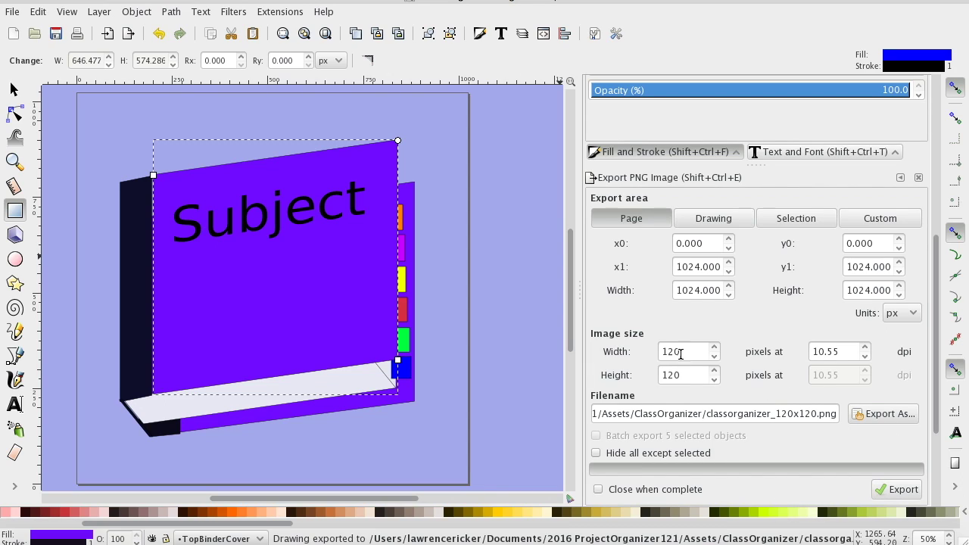
Step: Export a 114×114 px PNG named classorganizer_114x114.png
{"action": "left_click_drag", "start_coordinate": [682, 352], "coordinate": [600, 342]}
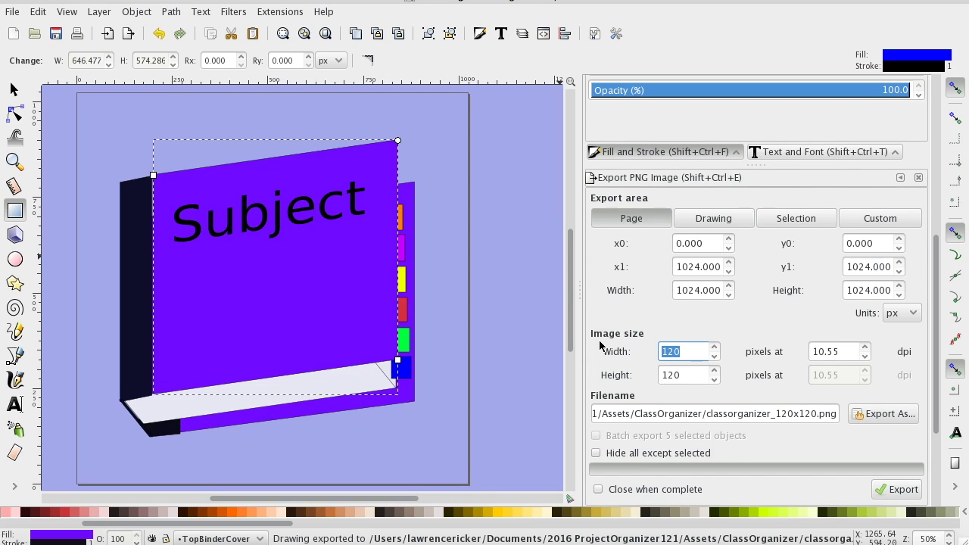
{"action": "type", "text": "114"}
{"action": "key", "text": "Tab"}
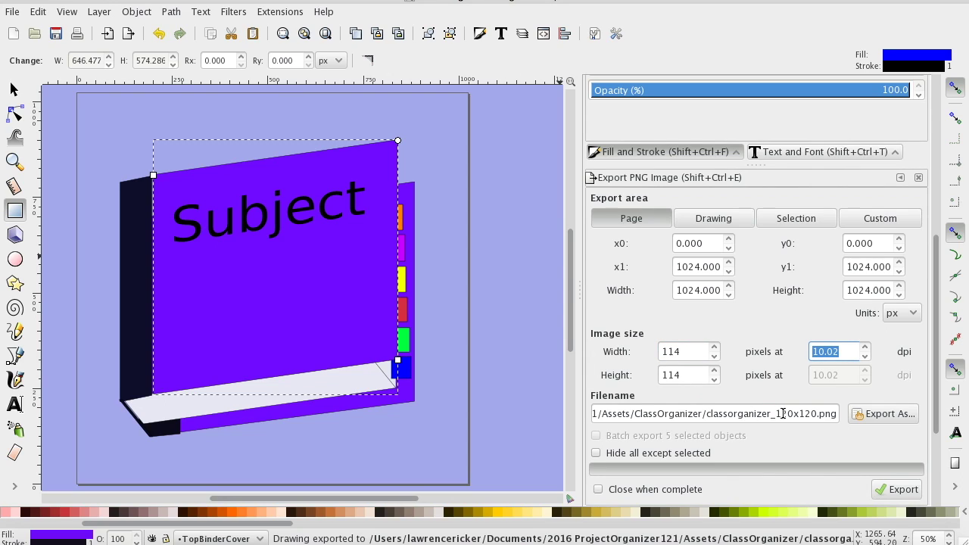
{"action": "left_click_drag", "start_coordinate": [774, 414], "coordinate": [818, 415]}
{"action": "type", "text": "114"}
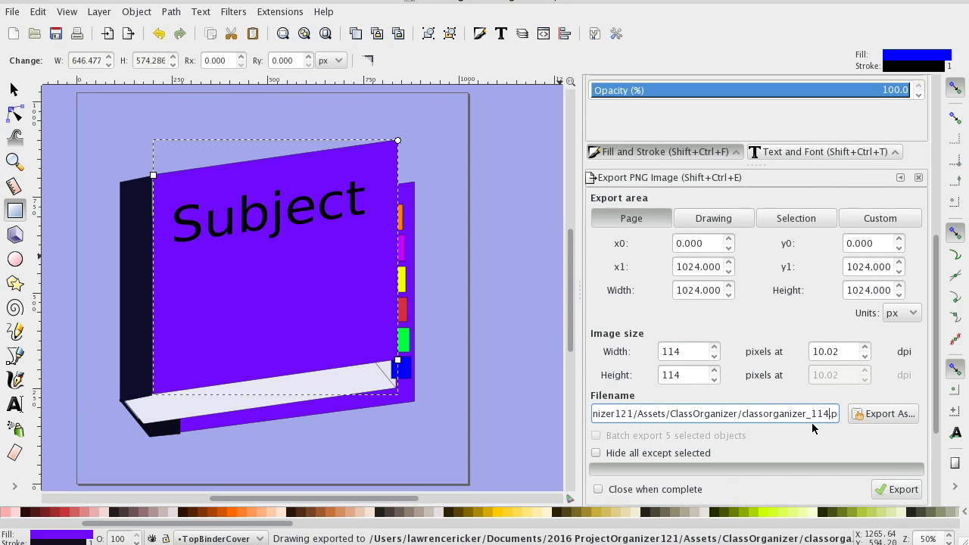
{"action": "type", "text": "x1"}
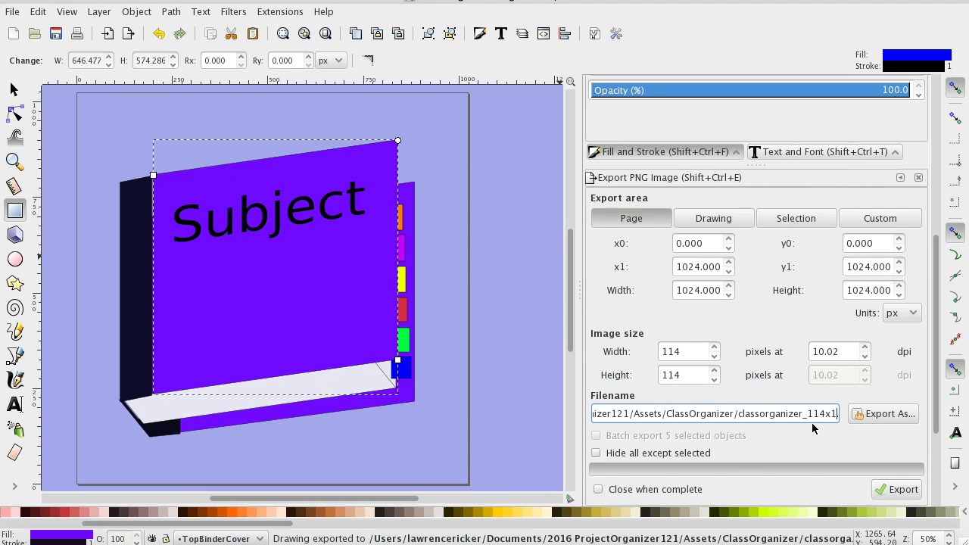
{"action": "type", "text": "4."}
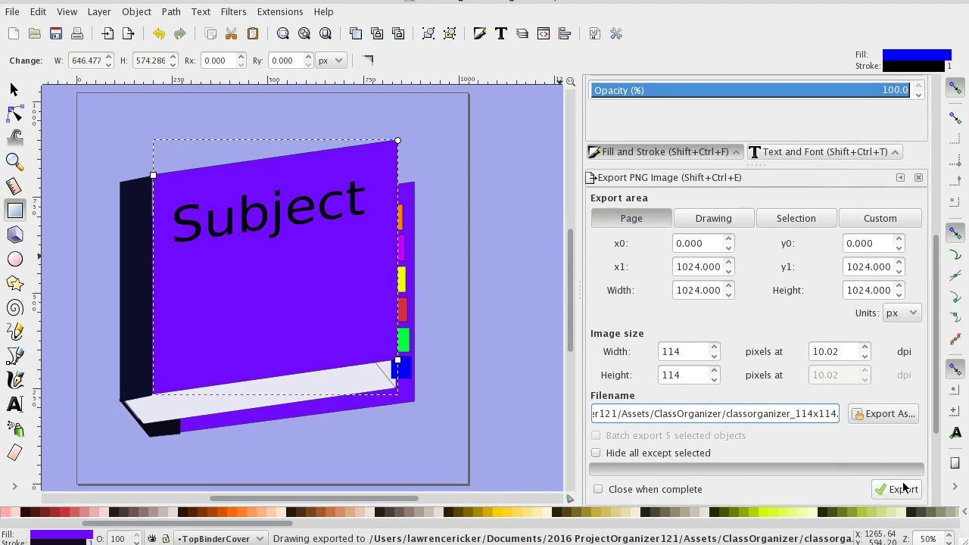
{"action": "left_click", "coordinate": [900, 489]}
Step: Set the export width to 100 px and the filename to classorganizer_100x100.png
{"action": "double_click", "coordinate": [685, 351]}
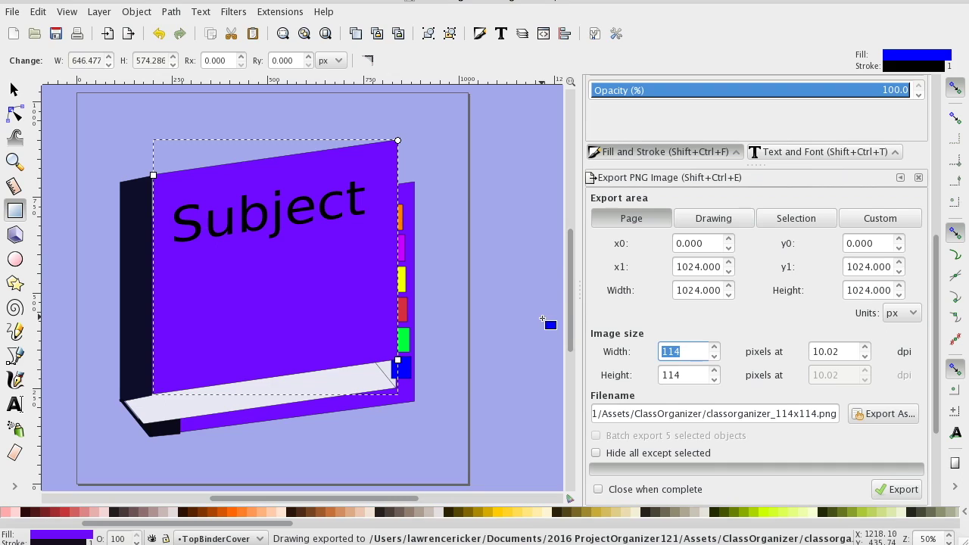
{"action": "type", "text": "100"}
{"action": "key", "text": "Tab"}
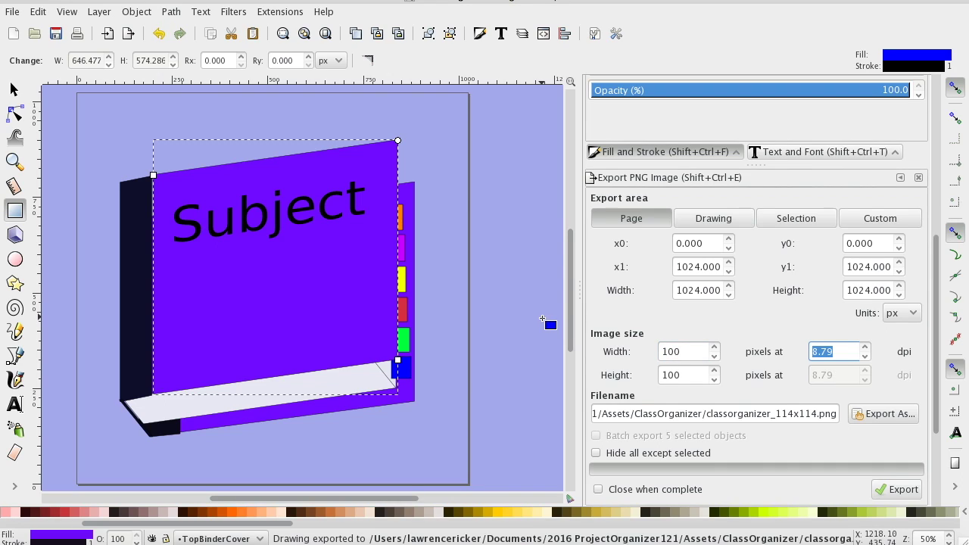
{"action": "double_click", "coordinate": [791, 413]}
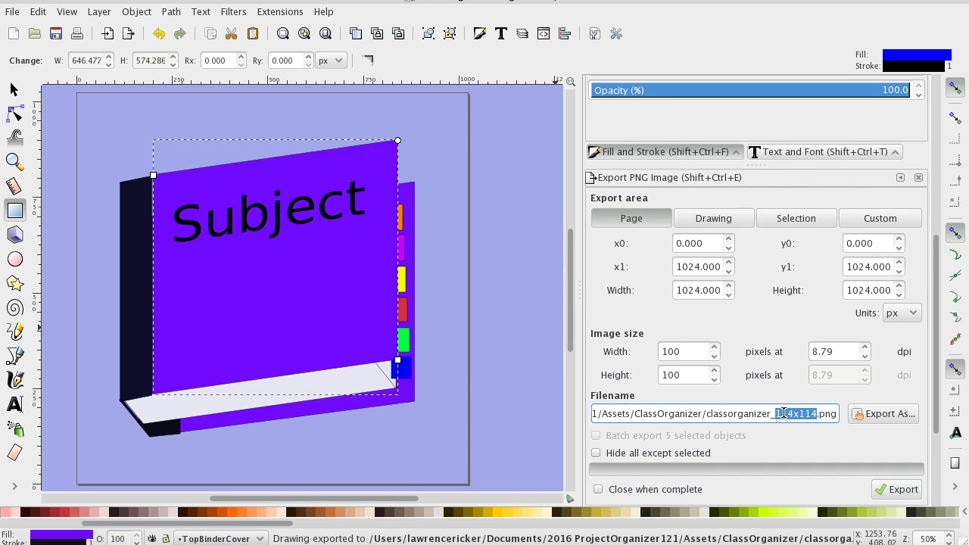
{"action": "type", "text": "100x1"}
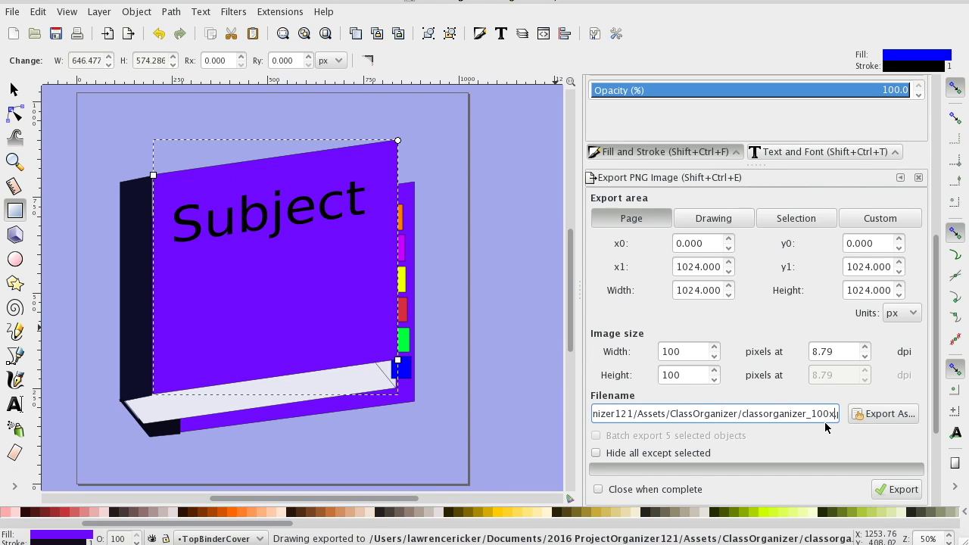
{"action": "type", "text": "00"}
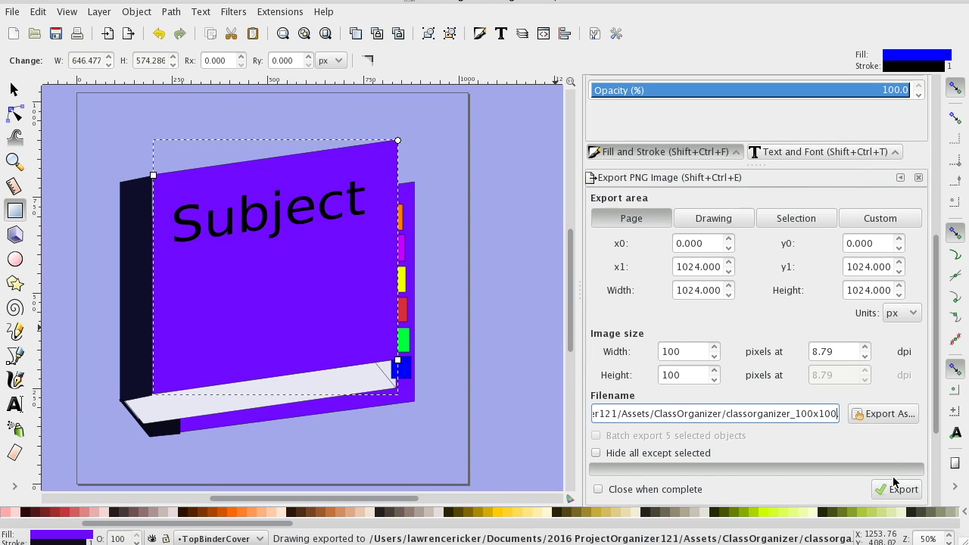
{"action": "type", "text": ".png"}
Step: Export an 87×87 px PNG named classorganizer_87x87.png
{"action": "double_click", "coordinate": [686, 354]}
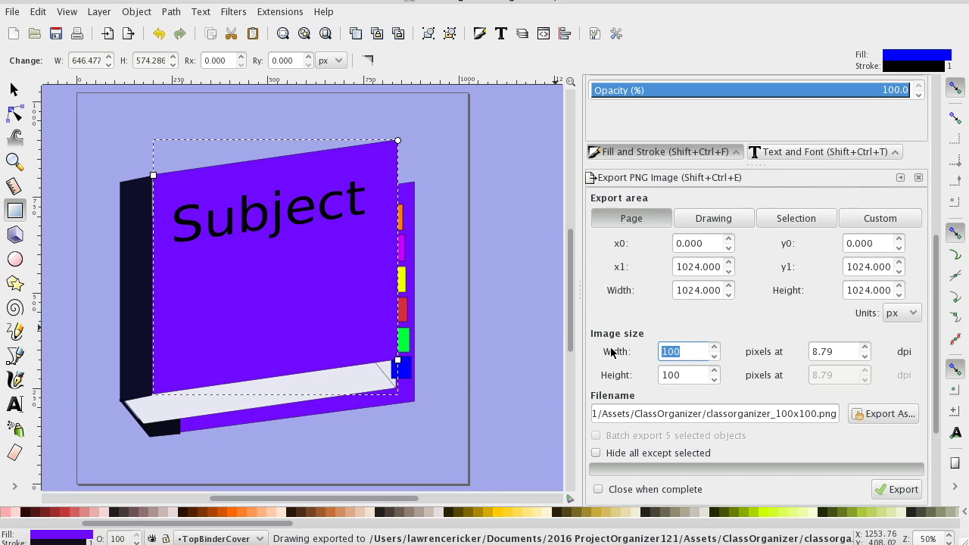
{"action": "type", "text": "867"}
{"action": "key", "text": "BackSpace"}
{"action": "key", "text": "BackSpace"}
{"action": "type", "text": "7"}
{"action": "key", "text": "Tab"}
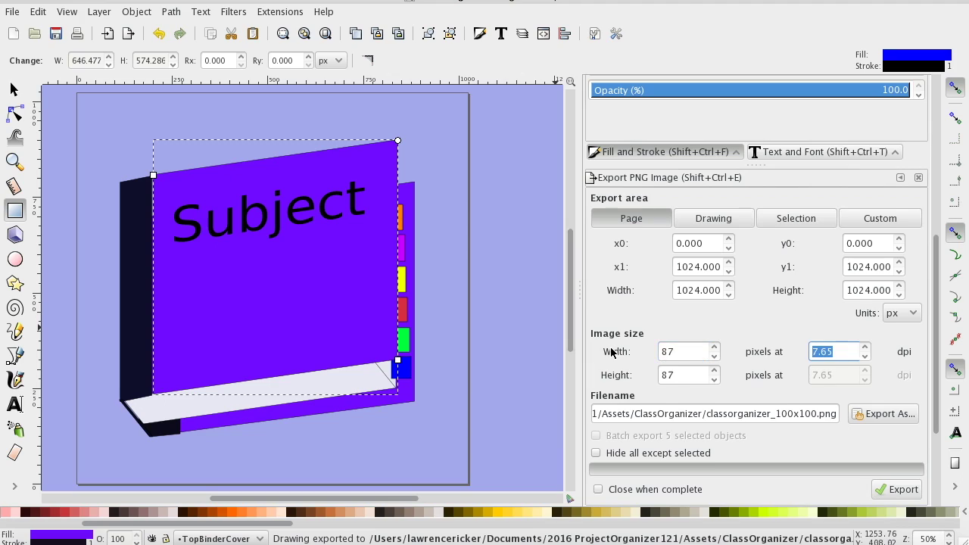
{"action": "double_click", "coordinate": [784, 413]}
{"action": "type", "text": "87x"}
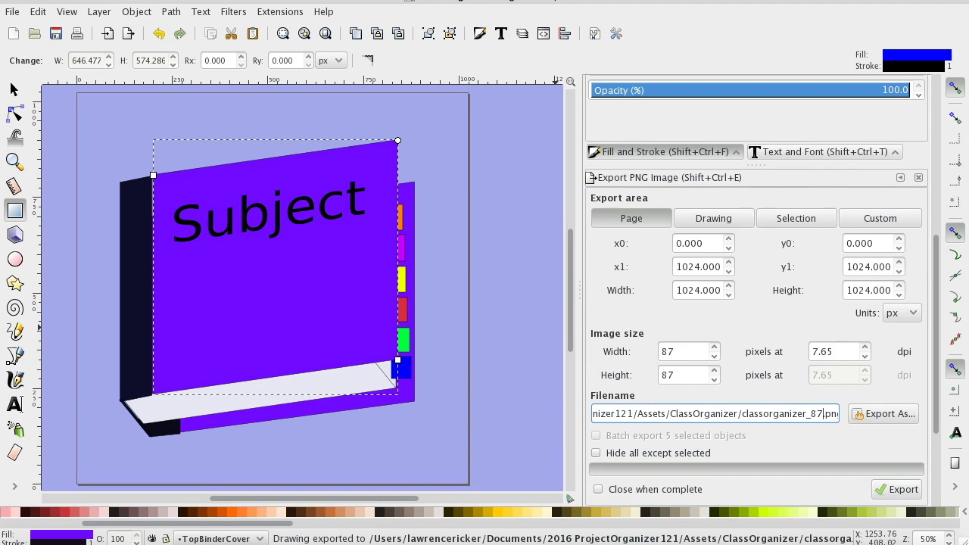
{"action": "type", "text": "87"}
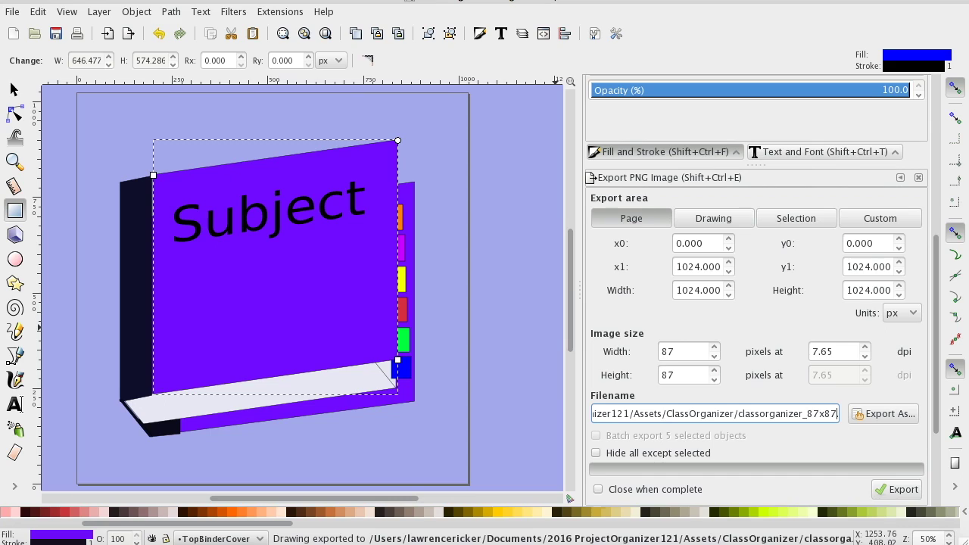
{"action": "left_click", "coordinate": [895, 489]}
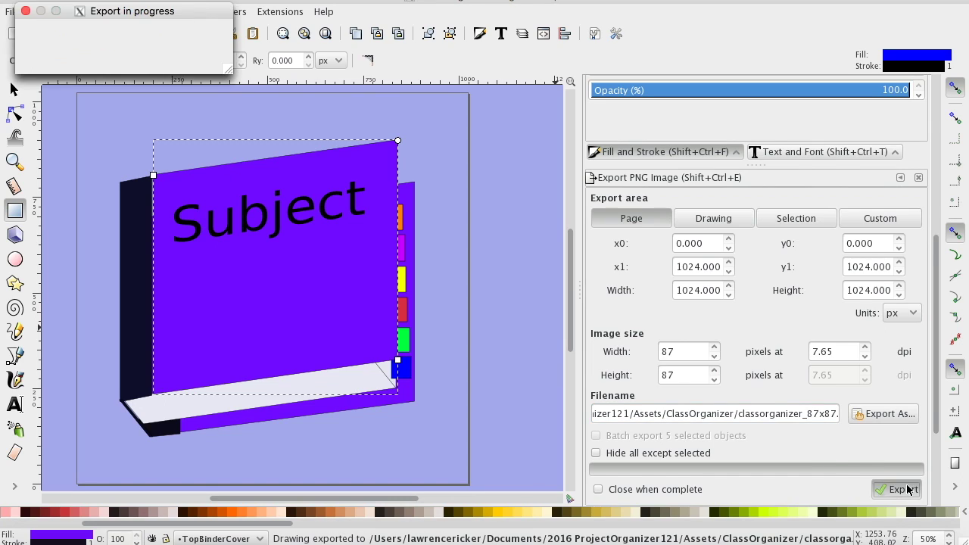
Step: Export an 84×84 px PNG named classorganizer_84x84.png
{"action": "double_click", "coordinate": [684, 351]}
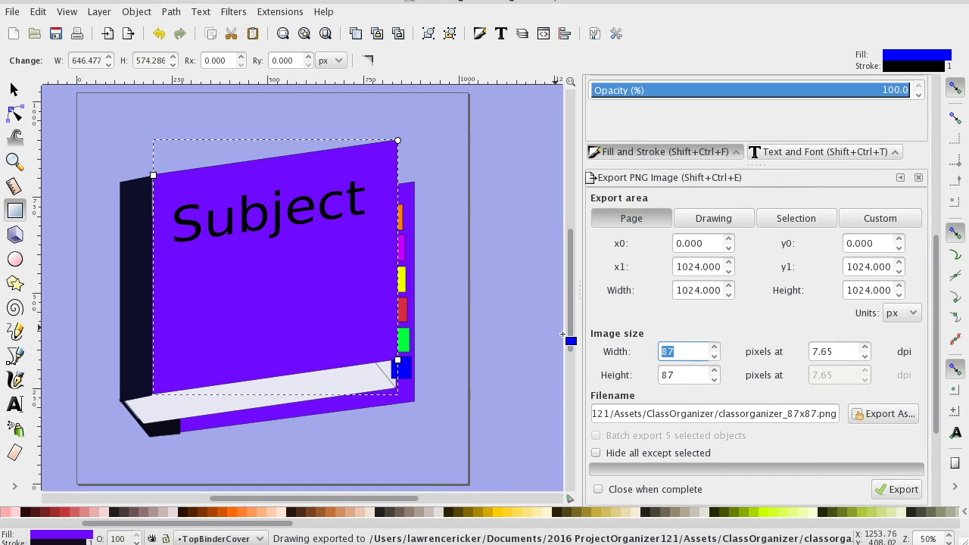
{"action": "type", "text": "84"}
{"action": "key", "text": "Tab"}
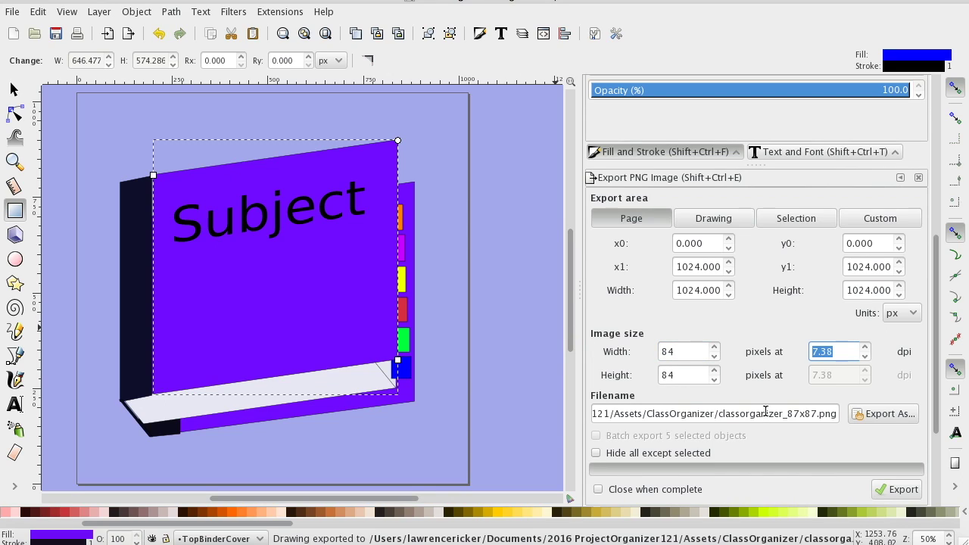
{"action": "left_click_drag", "start_coordinate": [787, 414], "coordinate": [810, 416]}
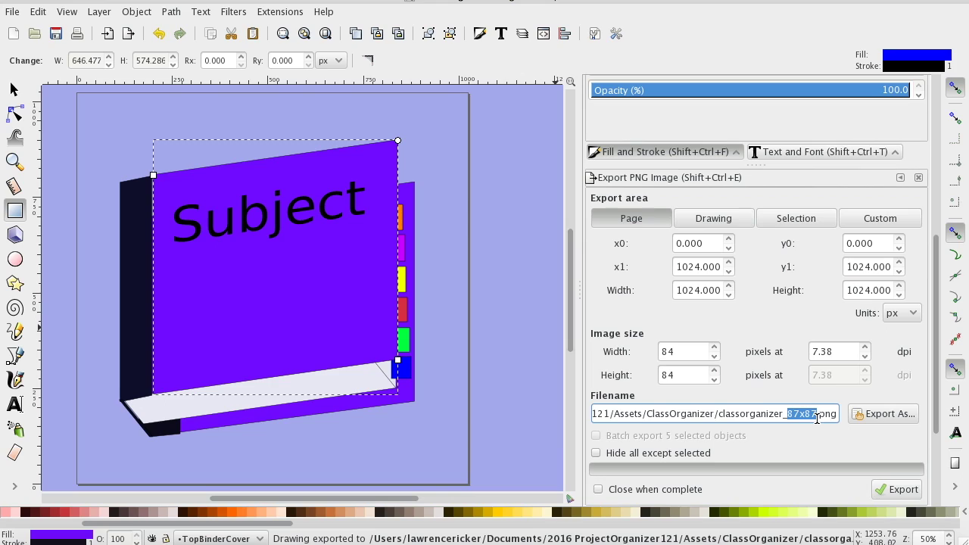
{"action": "type", "text": "84x"}
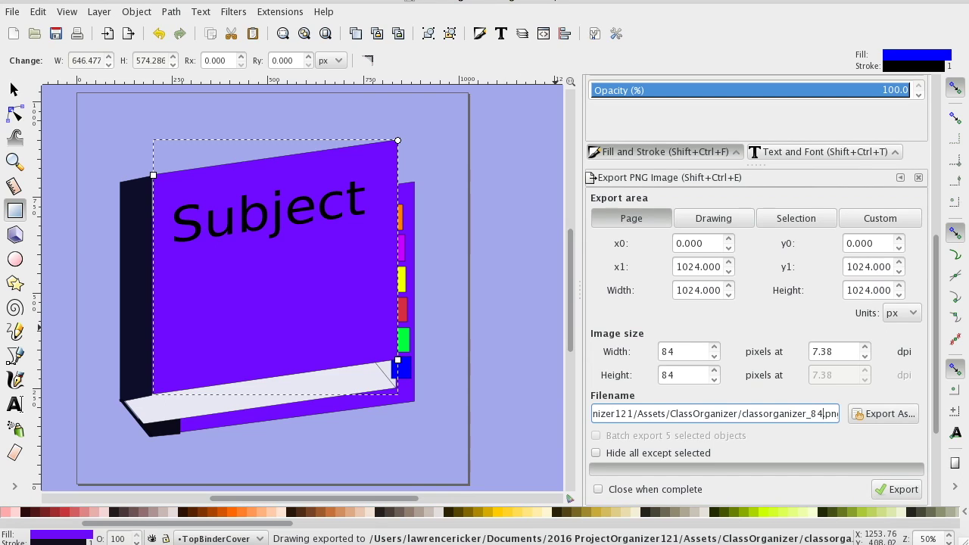
{"action": "type", "text": "42"}
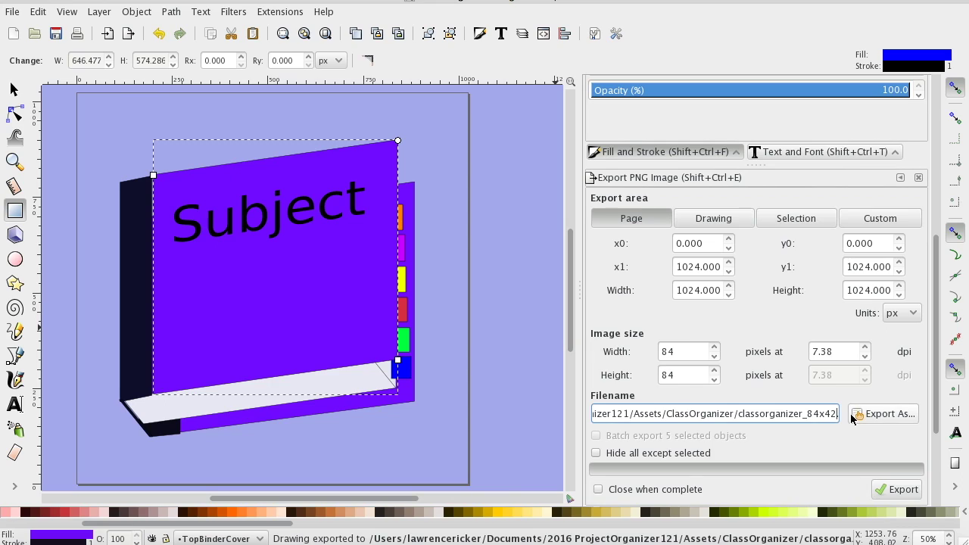
{"action": "key", "text": "BackSpace"}
{"action": "key", "text": "BackSpace"}
{"action": "type", "text": "84."}
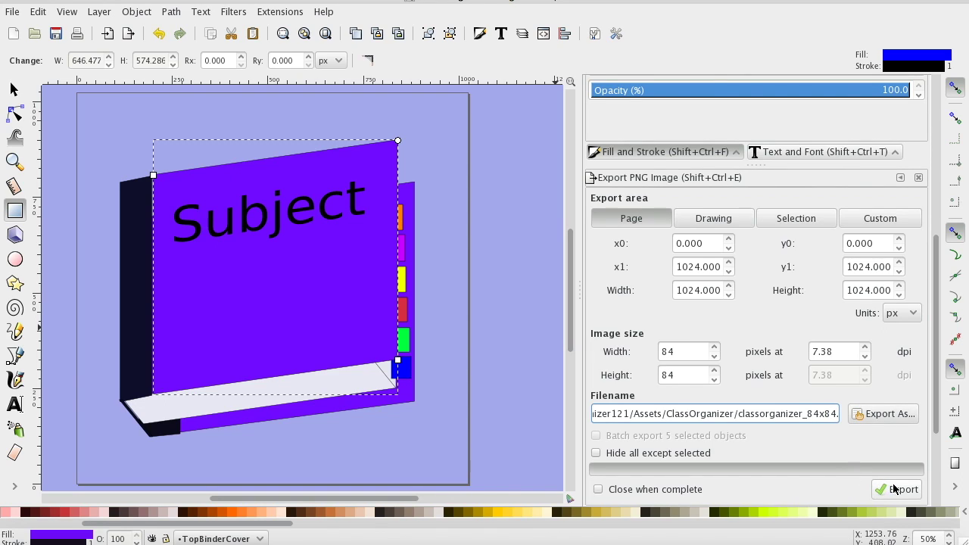
{"action": "left_click", "coordinate": [895, 489]}
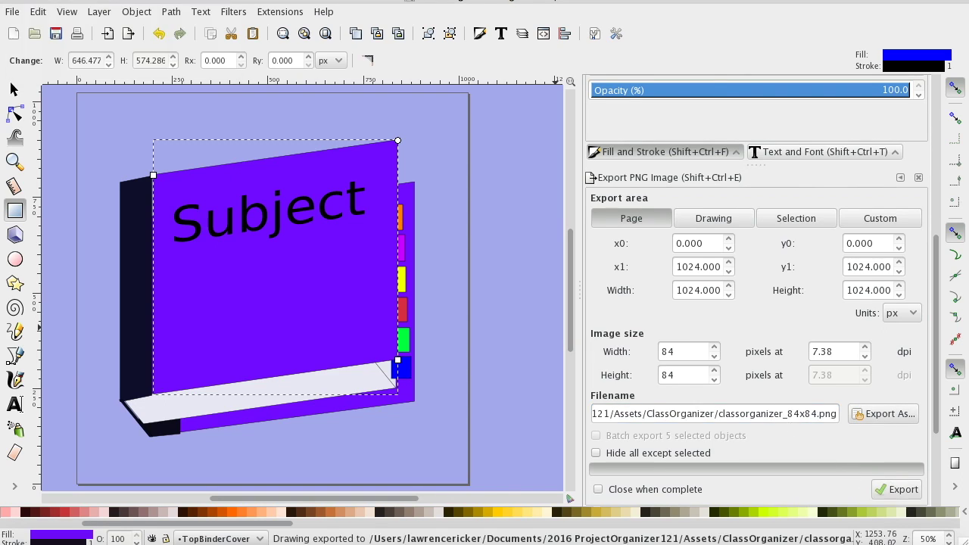
Step: Export an 80×80 px PNG named classorganizer_80x80.png
{"action": "left_click_drag", "start_coordinate": [684, 351], "coordinate": [640, 341]}
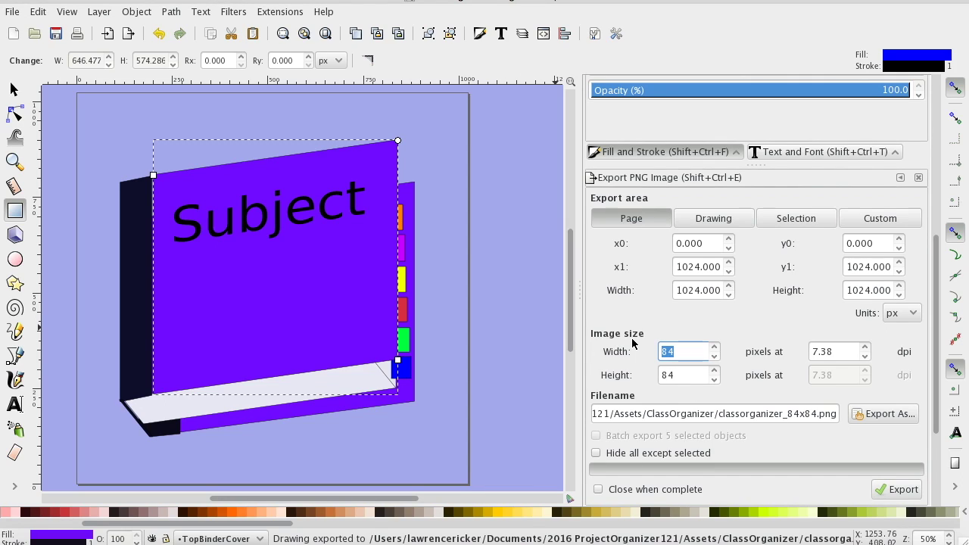
{"action": "type", "text": "80"}
{"action": "key", "text": "Tab"}
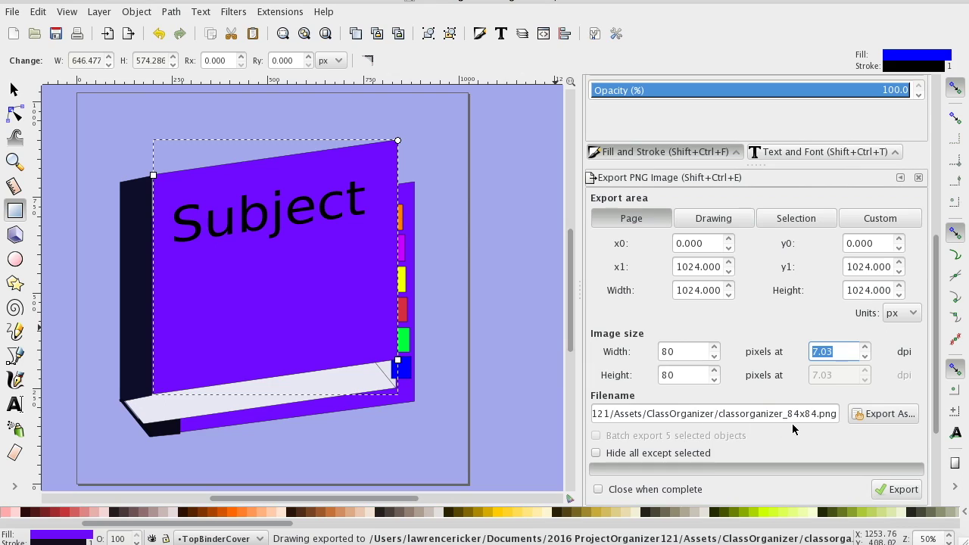
{"action": "left_click_drag", "start_coordinate": [787, 413], "coordinate": [811, 414]}
{"action": "type", "text": "80x"}
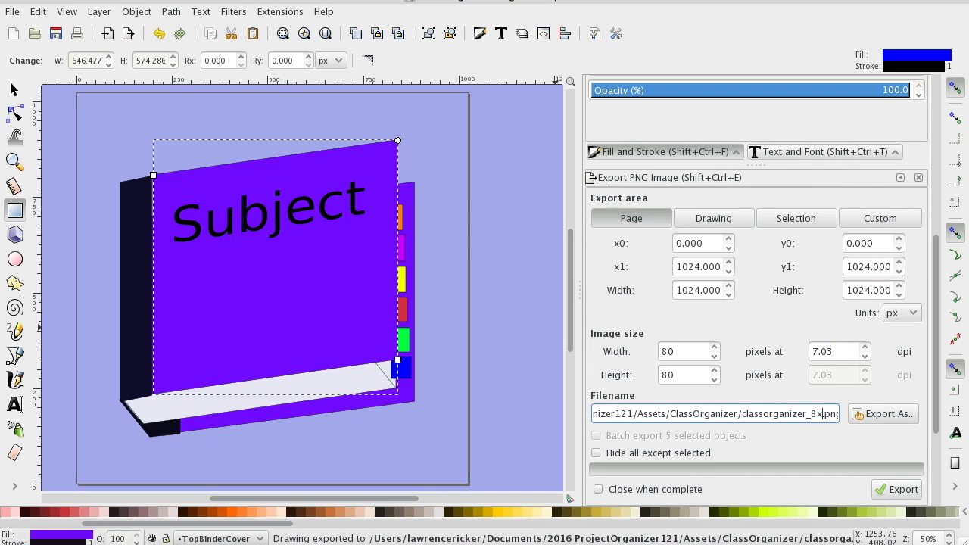
{"action": "type", "text": "80"}
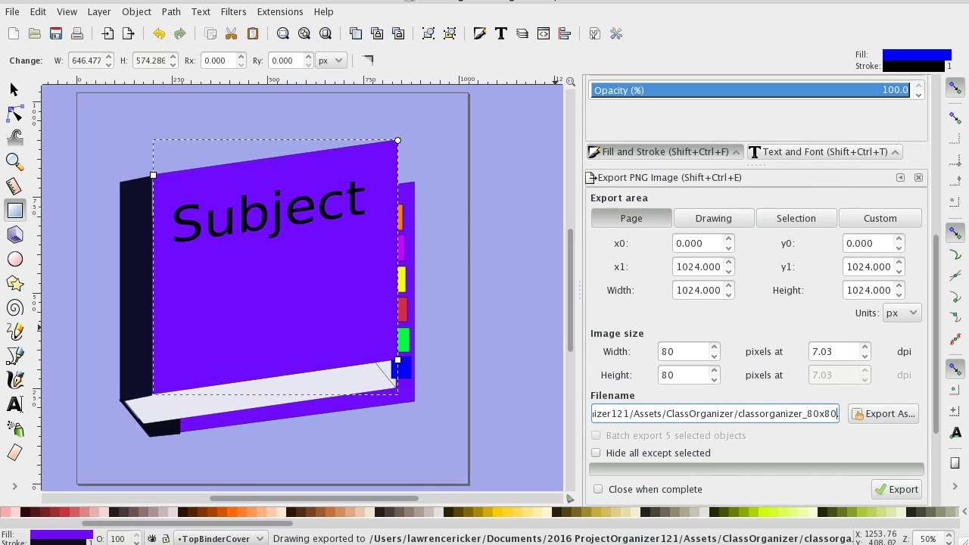
{"action": "left_click", "coordinate": [906, 489]}
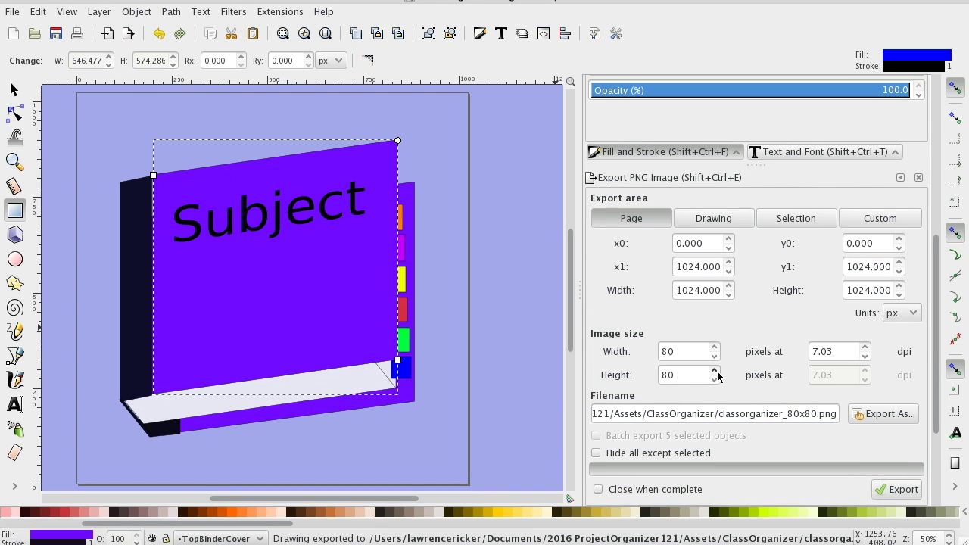
Step: Export a 76×76 px PNG named classorganizer_76x76.png
{"action": "double_click", "coordinate": [680, 352]}
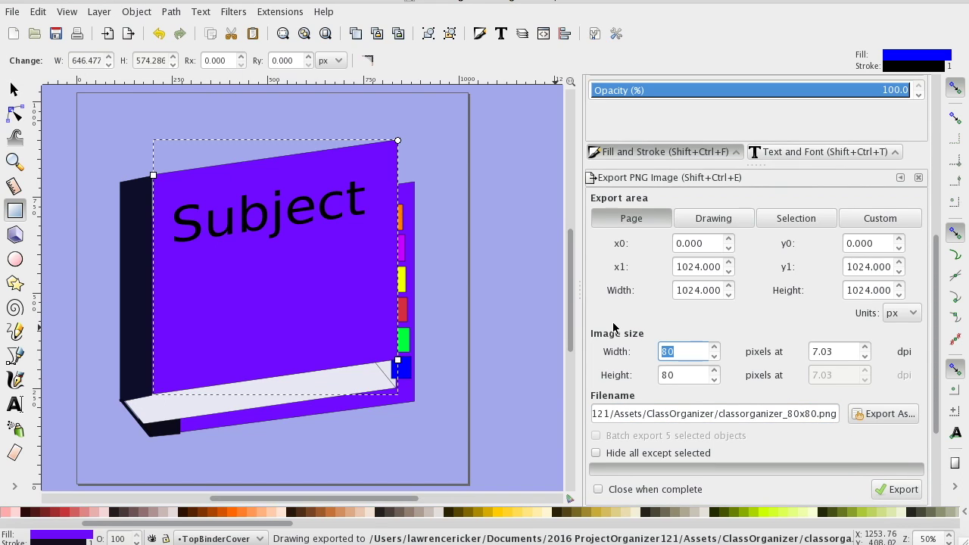
{"action": "type", "text": "76"}
{"action": "key", "text": "Tab"}
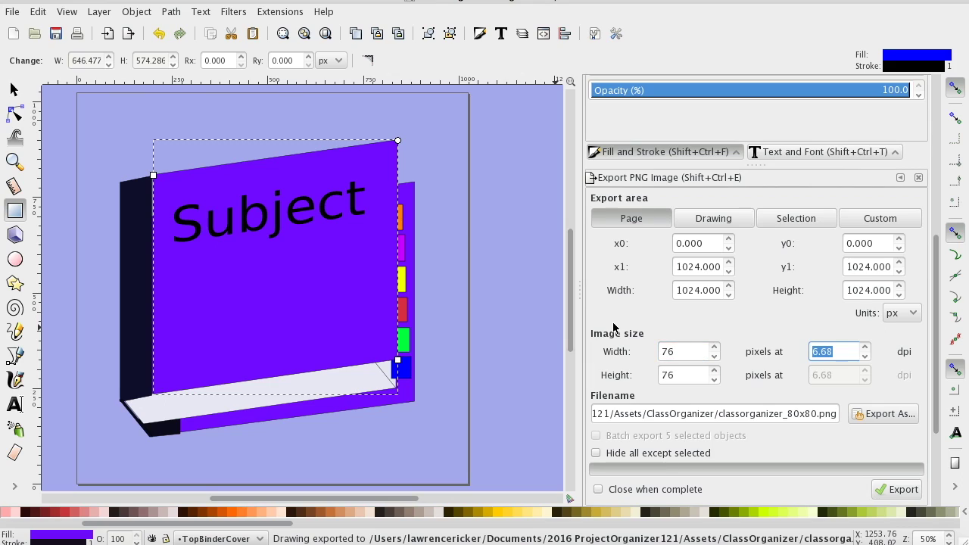
{"action": "double_click", "coordinate": [804, 413]}
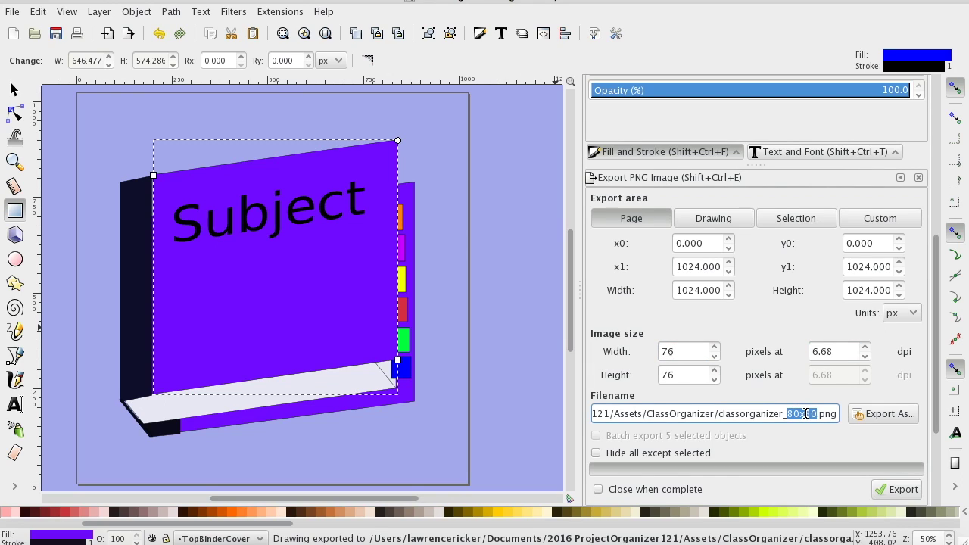
{"action": "type", "text": "76x"}
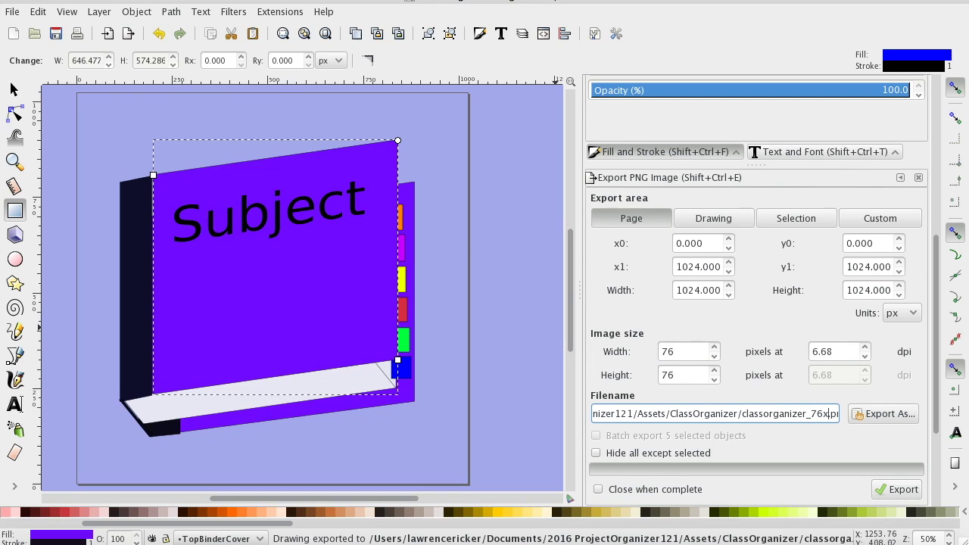
{"action": "type", "text": "76"}
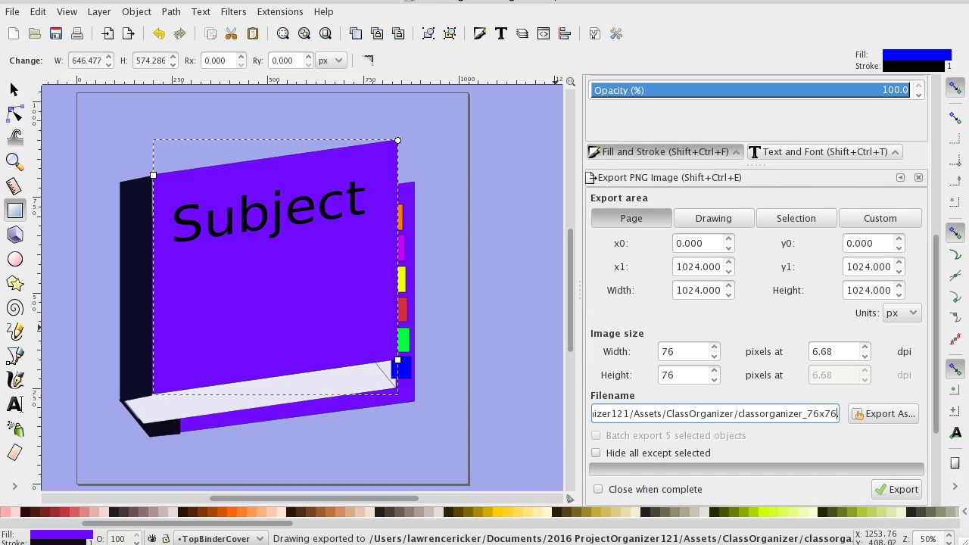
{"action": "left_click", "coordinate": [901, 489]}
Step: Export a 72×72 px PNG named classorganizer_72x72.png
{"action": "double_click", "coordinate": [674, 351]}
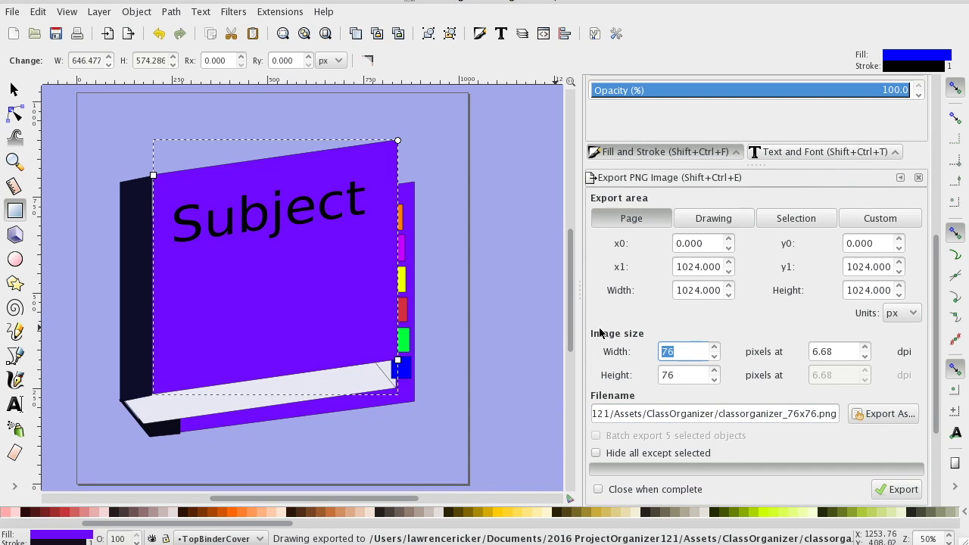
{"action": "type", "text": "72"}
{"action": "key", "text": "Tab"}
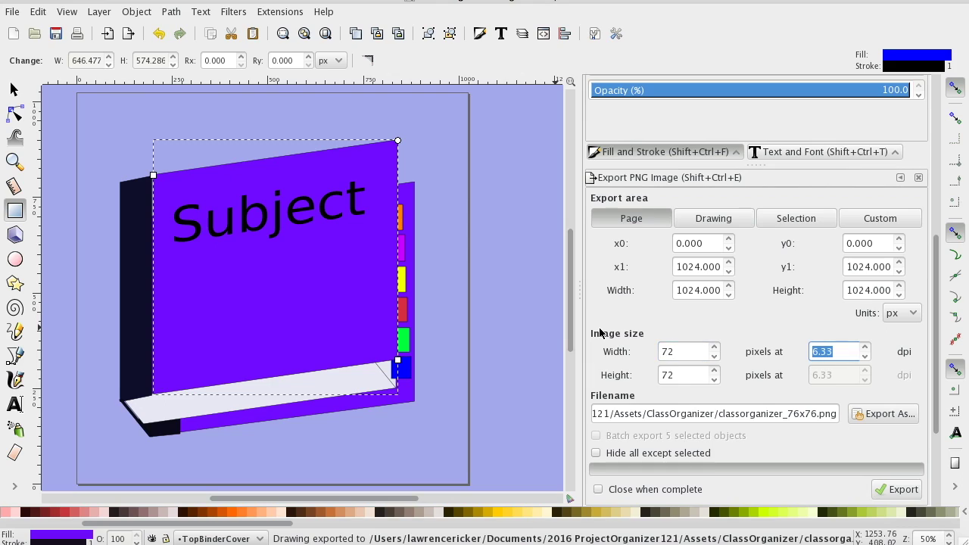
{"action": "double_click", "coordinate": [793, 415]}
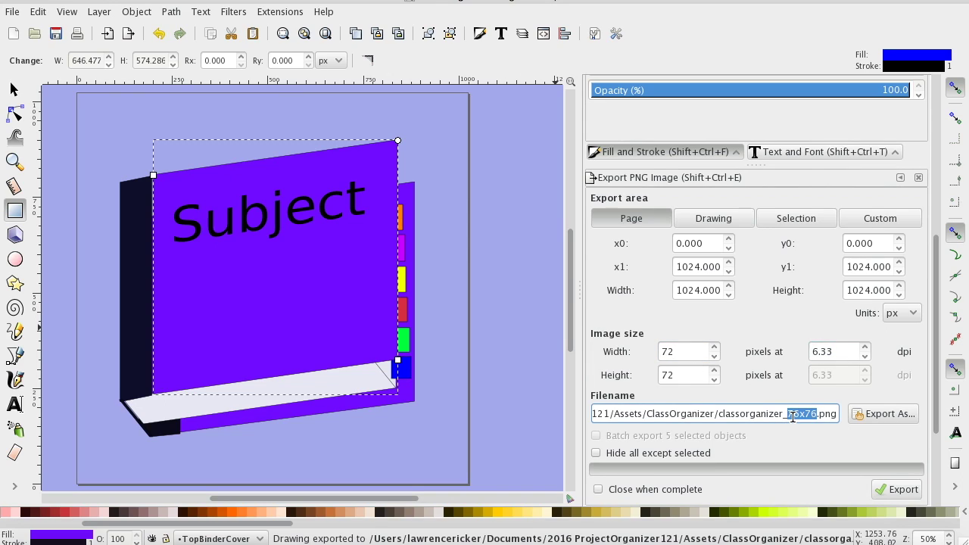
{"action": "type", "text": "72x"}
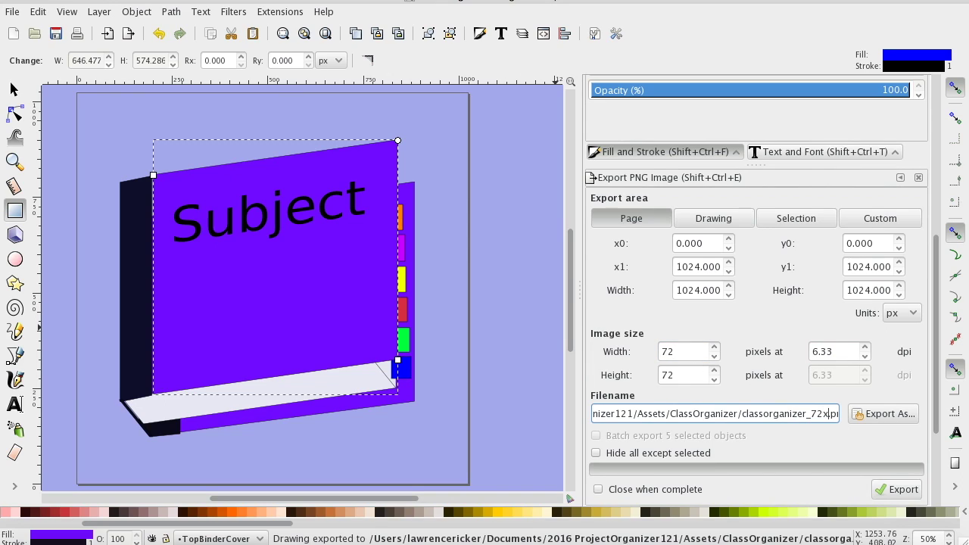
{"action": "type", "text": "72."}
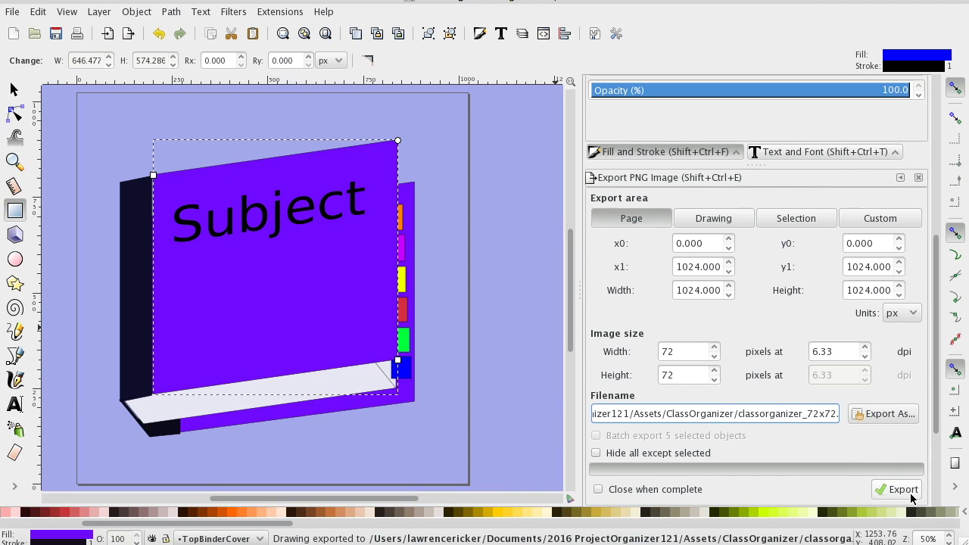
{"action": "left_click", "coordinate": [893, 489]}
Step: Export a 58×58 px PNG named classorganizer_58x58.png
{"action": "double_click", "coordinate": [698, 356]}
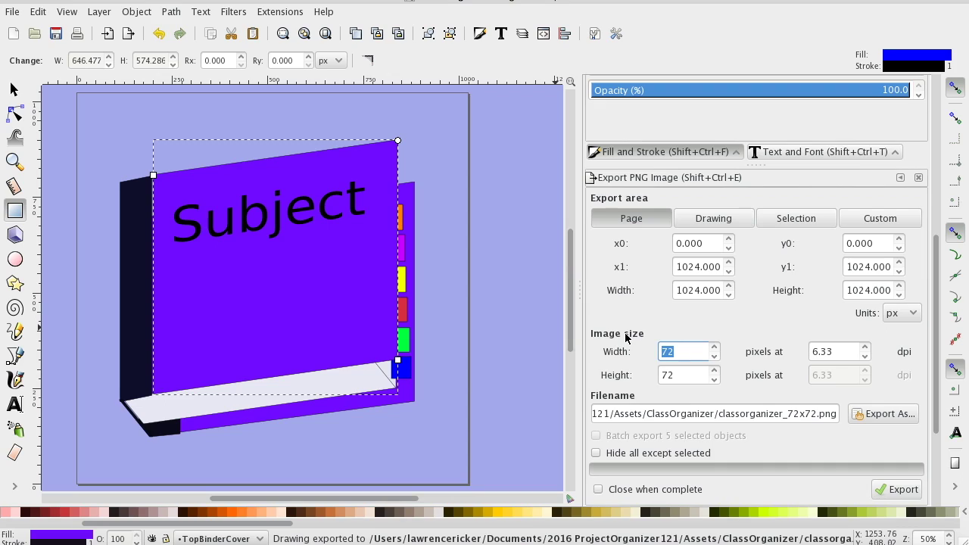
{"action": "type", "text": "58"}
{"action": "key", "text": "Tab"}
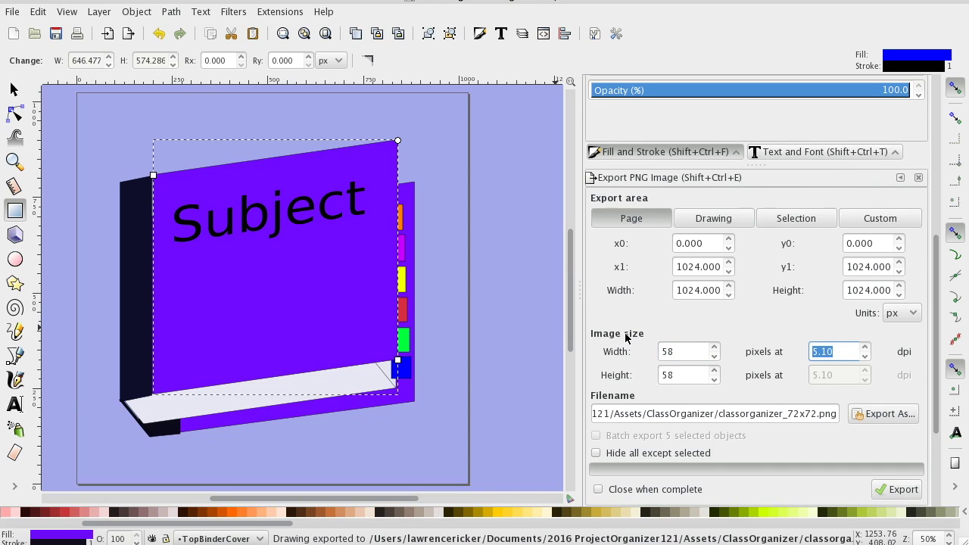
{"action": "double_click", "coordinate": [796, 414]}
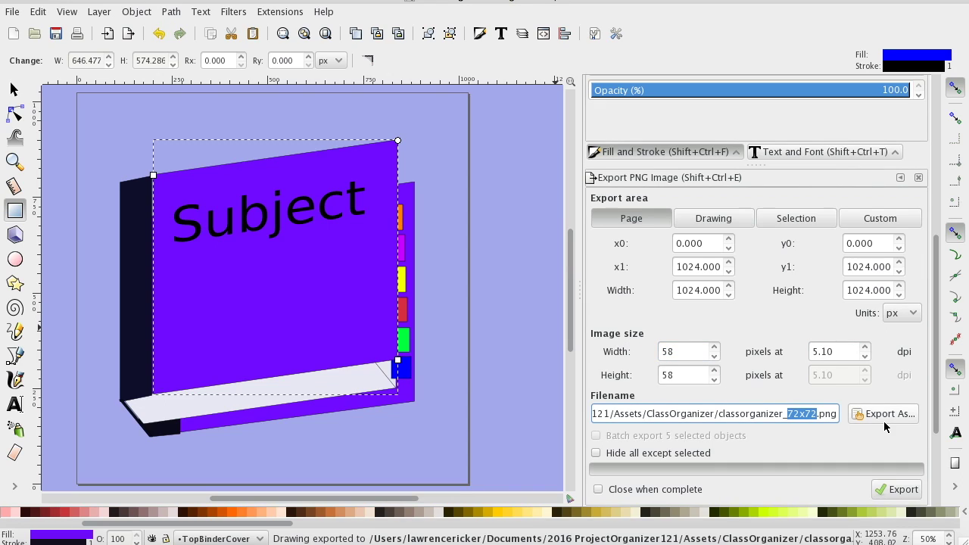
{"action": "type", "text": "58"}
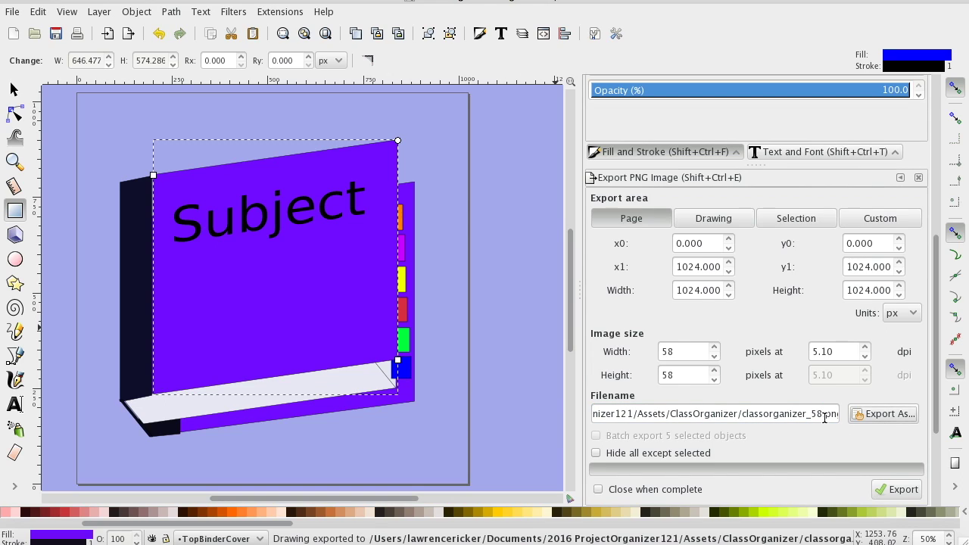
{"action": "type", "text": "x"}
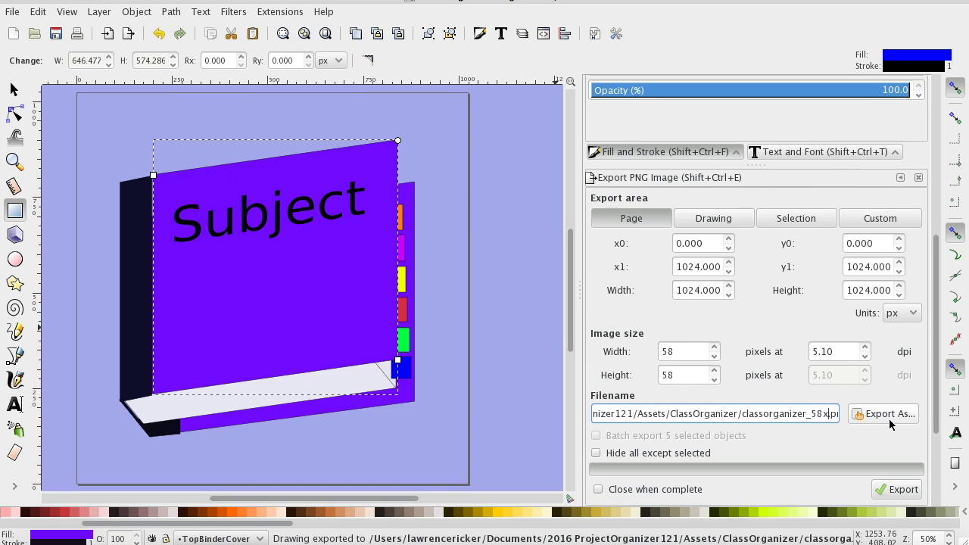
{"action": "type", "text": "58"}
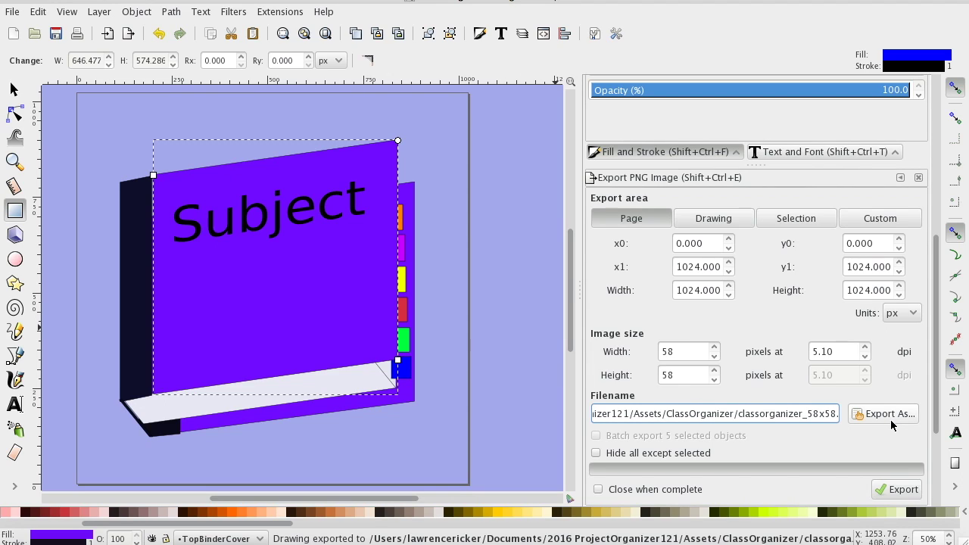
{"action": "left_click", "coordinate": [898, 489]}
Step: Set the export to 57×57 px with filename classorganizer_57x57.png
{"action": "left_click_drag", "start_coordinate": [695, 352], "coordinate": [614, 345]}
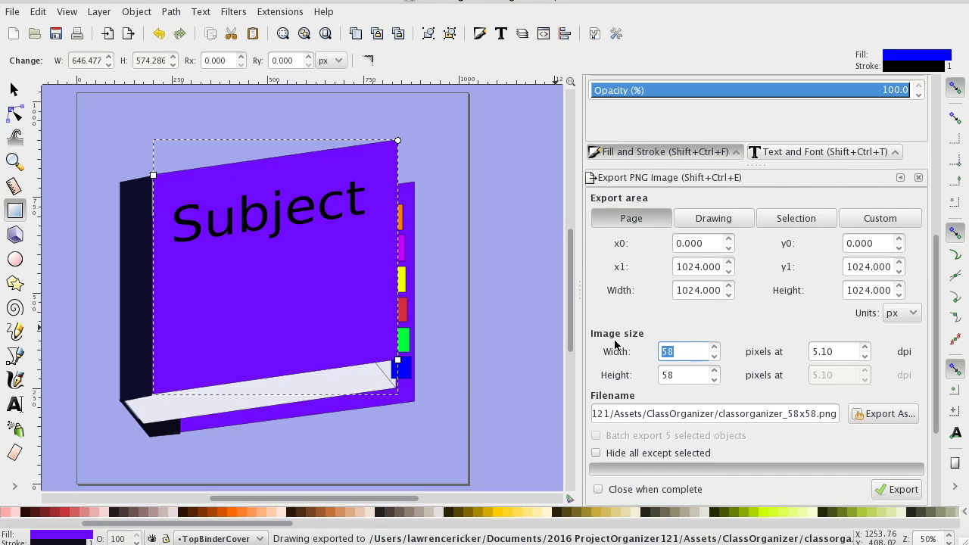
{"action": "type", "text": "57"}
{"action": "key", "text": "Tab"}
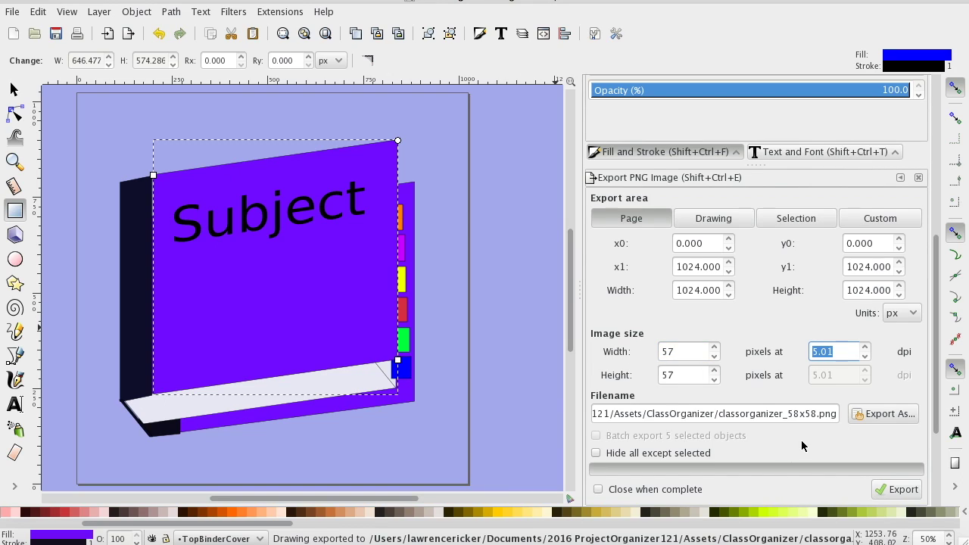
{"action": "double_click", "coordinate": [799, 414]}
{"action": "type", "text": "57x"}
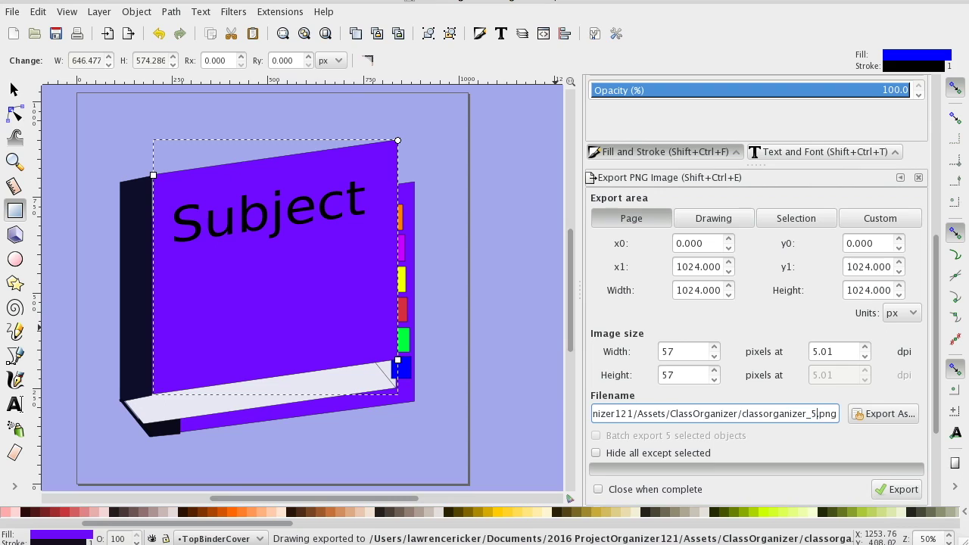
{"action": "type", "text": "57."}
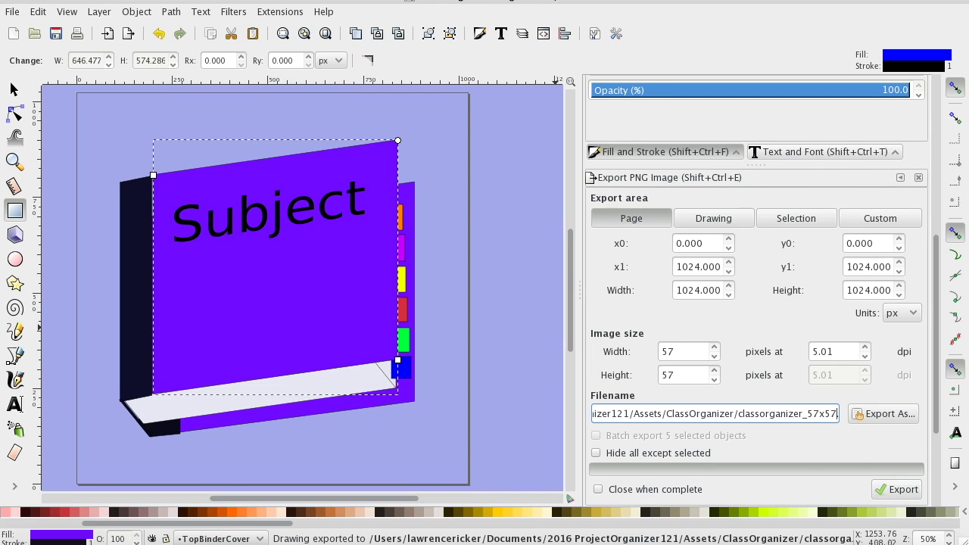
Step: Change the export width to 50 px and begin editing the filename
{"action": "double_click", "coordinate": [692, 351]}
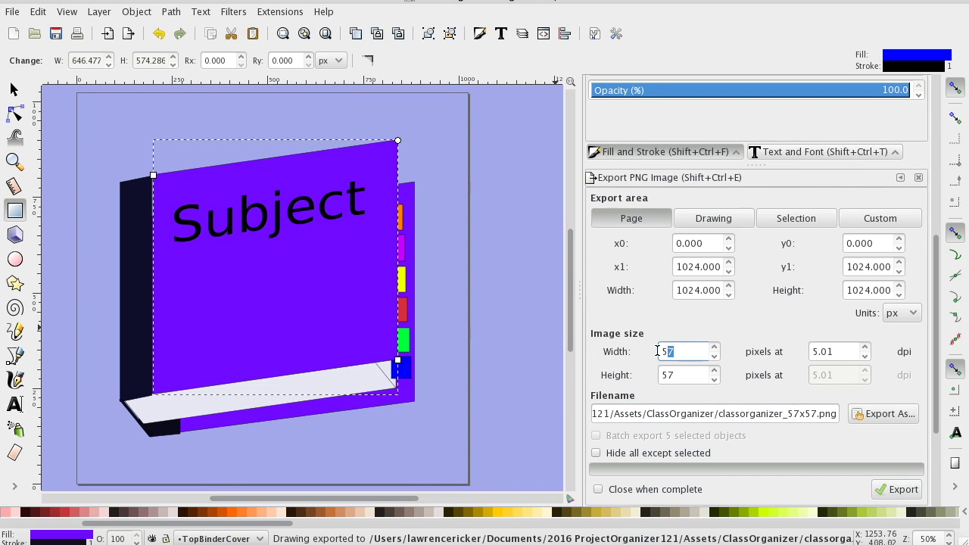
{"action": "type", "text": "50"}
{"action": "key", "text": "Tab"}
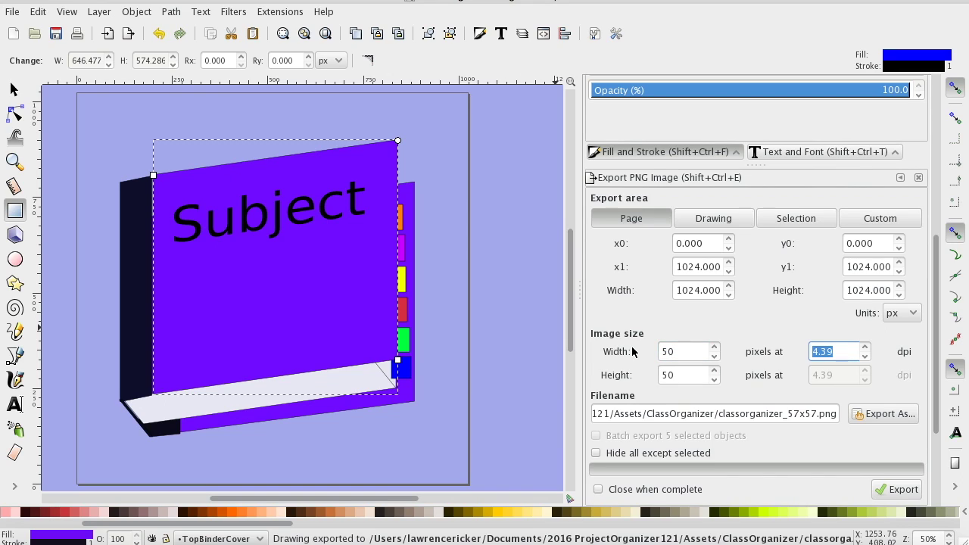
{"action": "left_click", "coordinate": [796, 414]}
Step: Rename the file classorganizer_50x50.png and export it
{"action": "left_click_drag", "start_coordinate": [788, 413], "coordinate": [810, 415]}
{"action": "type", "text": "50x"}
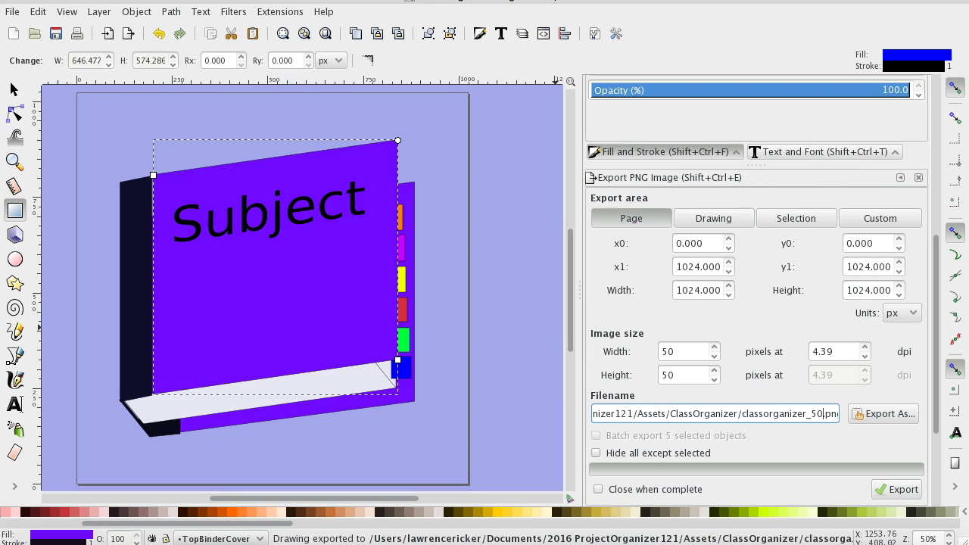
{"action": "type", "text": "50"}
{"action": "key", "text": "Return"}
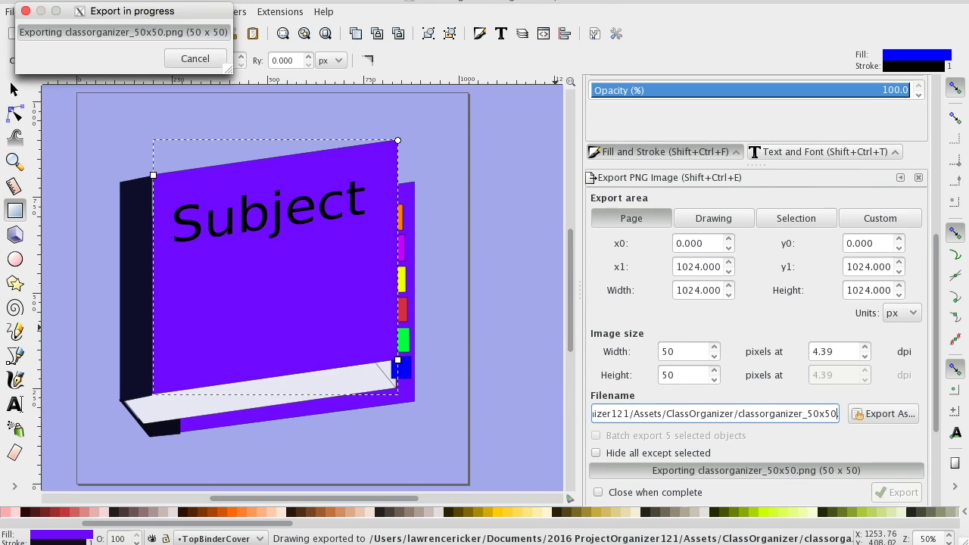
Step: Step the export through 40×40 and 29×29 px, renaming the file to match each
{"action": "left_click_drag", "start_coordinate": [691, 352], "coordinate": [578, 347]}
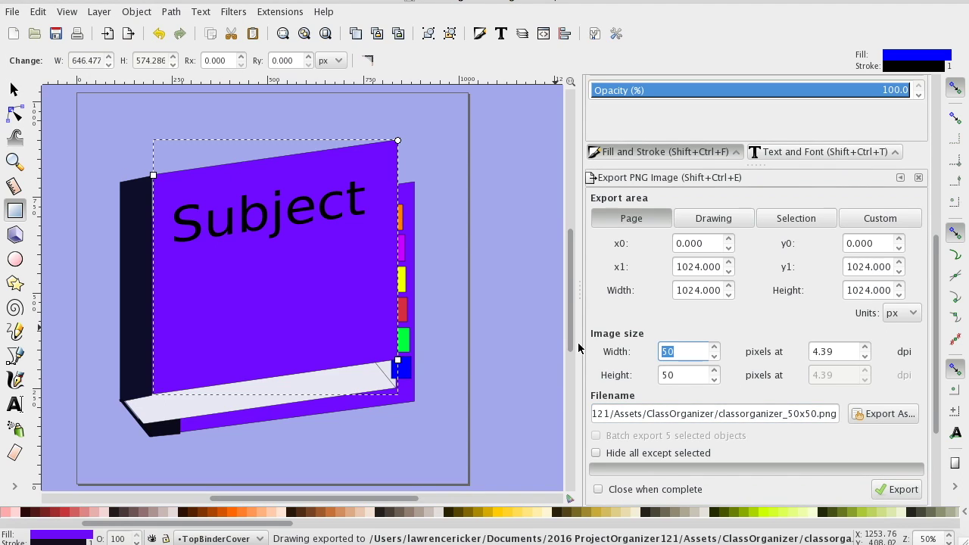
{"action": "type", "text": "40"}
{"action": "key", "text": "Tab"}
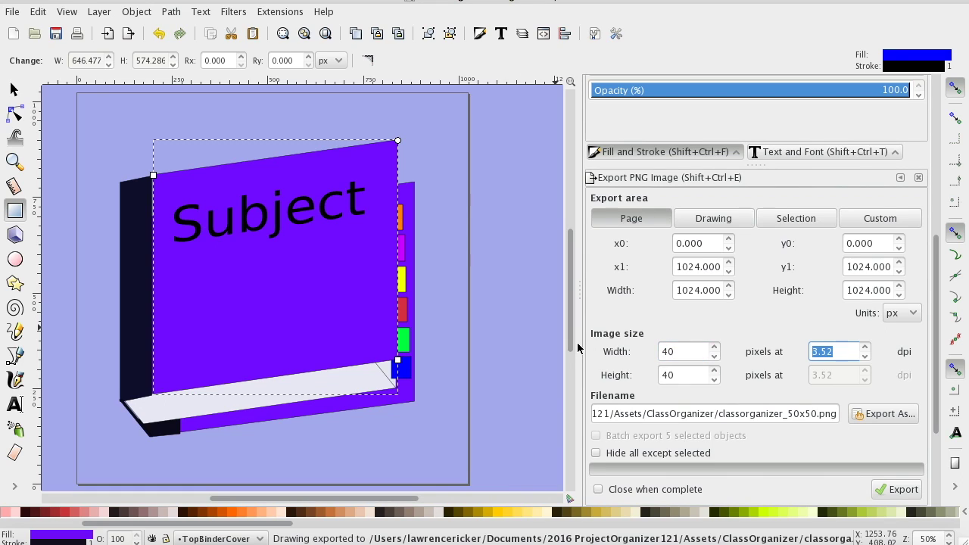
{"action": "left_click", "coordinate": [798, 415]}
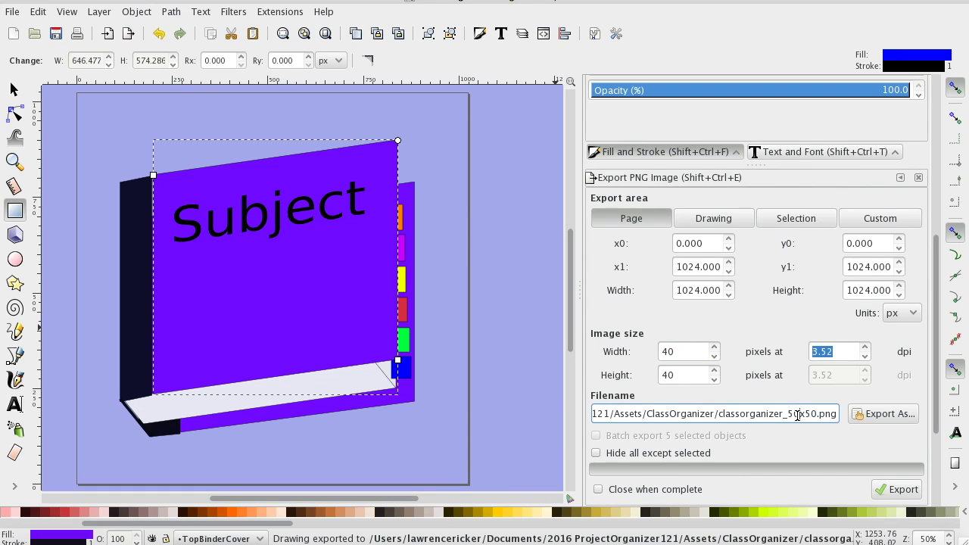
{"action": "double_click", "coordinate": [796, 414]}
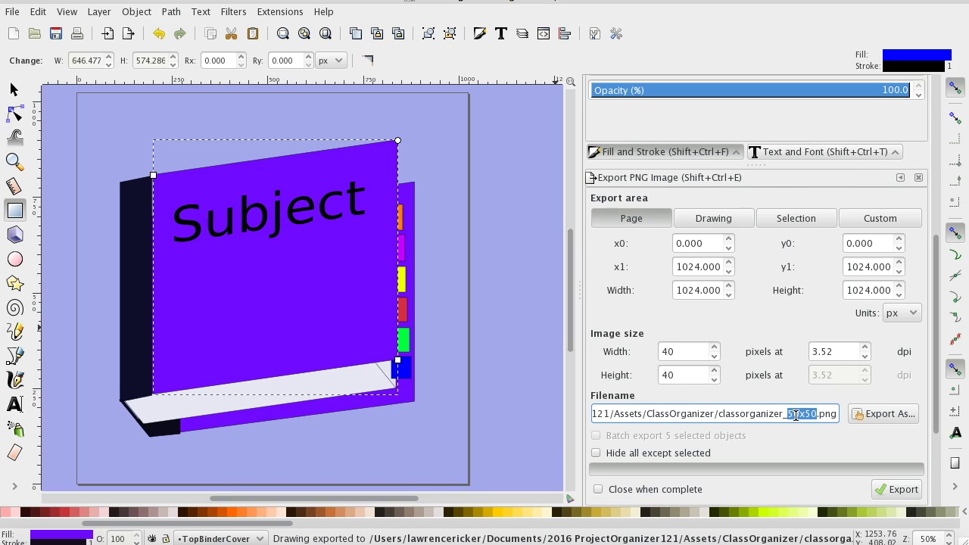
{"action": "type", "text": "40"}
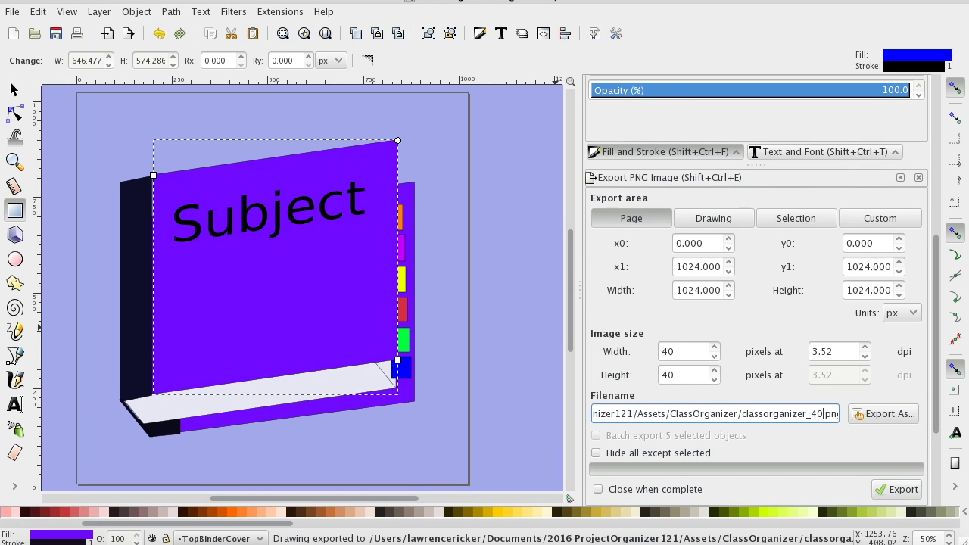
{"action": "type", "text": "x40"}
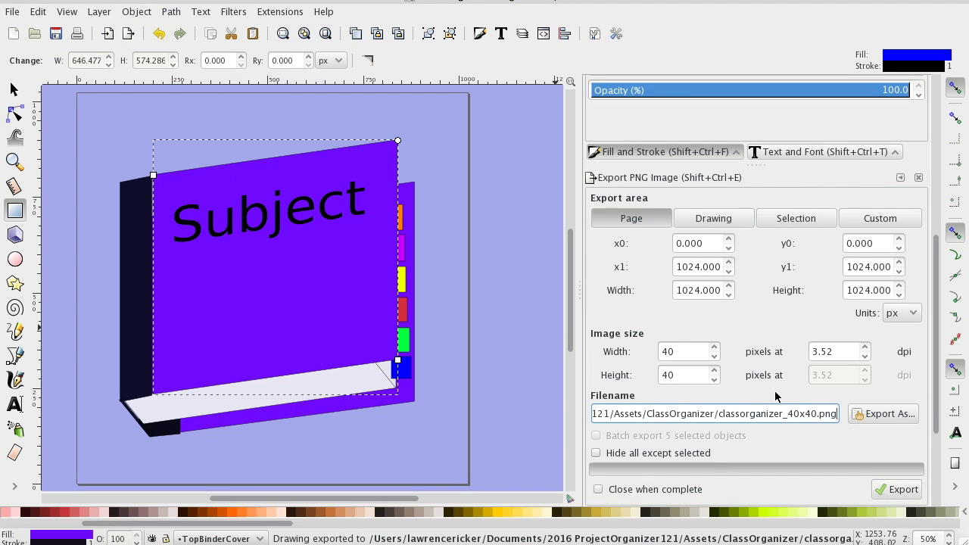
{"action": "left_click_drag", "start_coordinate": [684, 352], "coordinate": [616, 355]}
{"action": "type", "text": "2"}
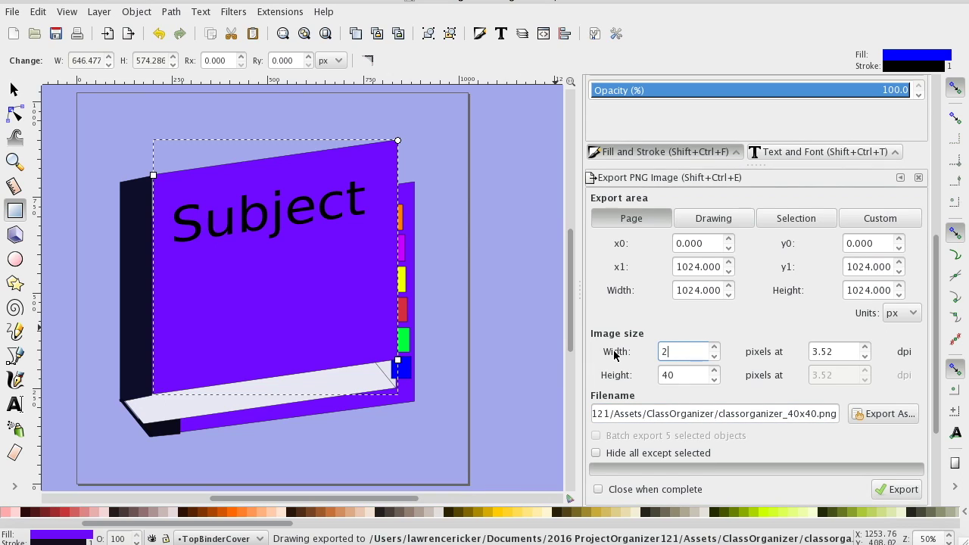
{"action": "type", "text": "9"}
{"action": "key", "text": "Tab"}
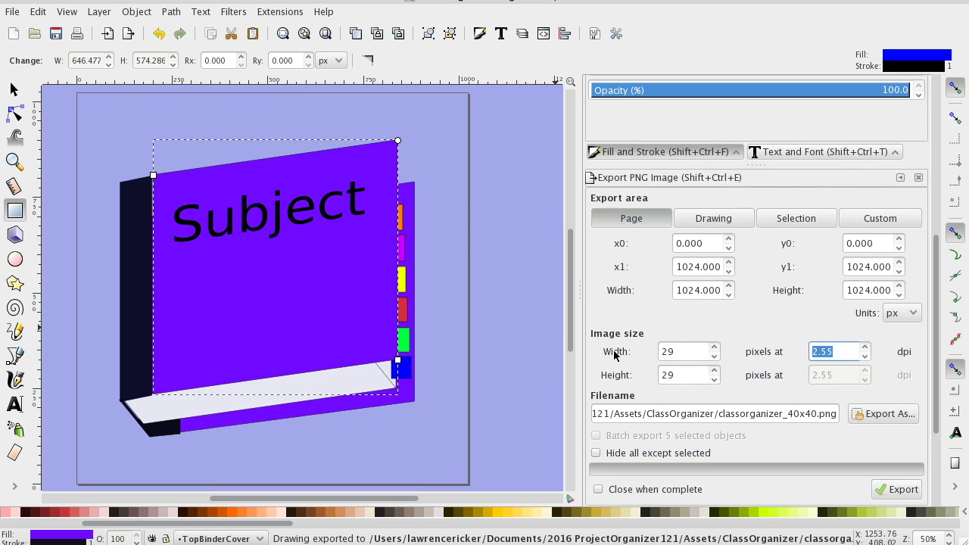
{"action": "double_click", "coordinate": [788, 418]}
{"action": "type", "text": "29x"}
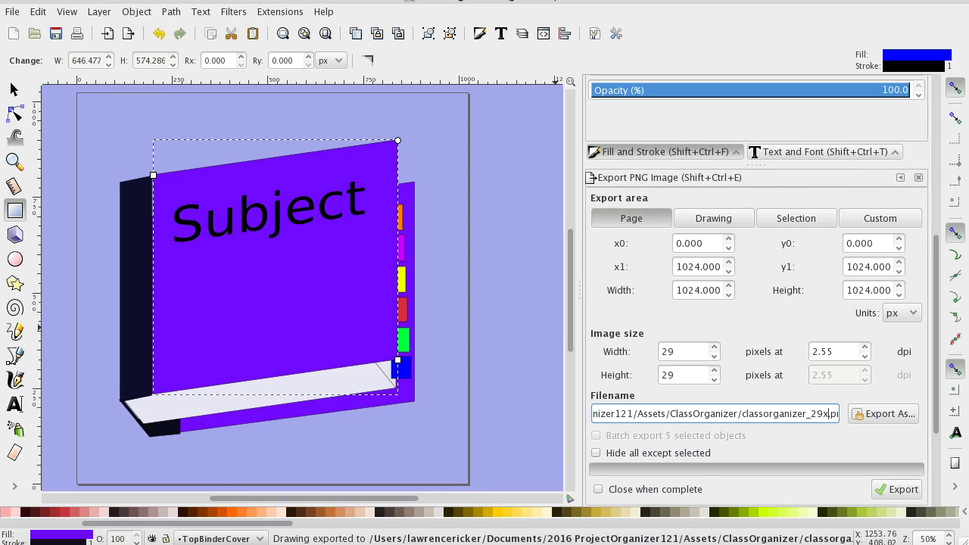
{"action": "type", "text": "29"}
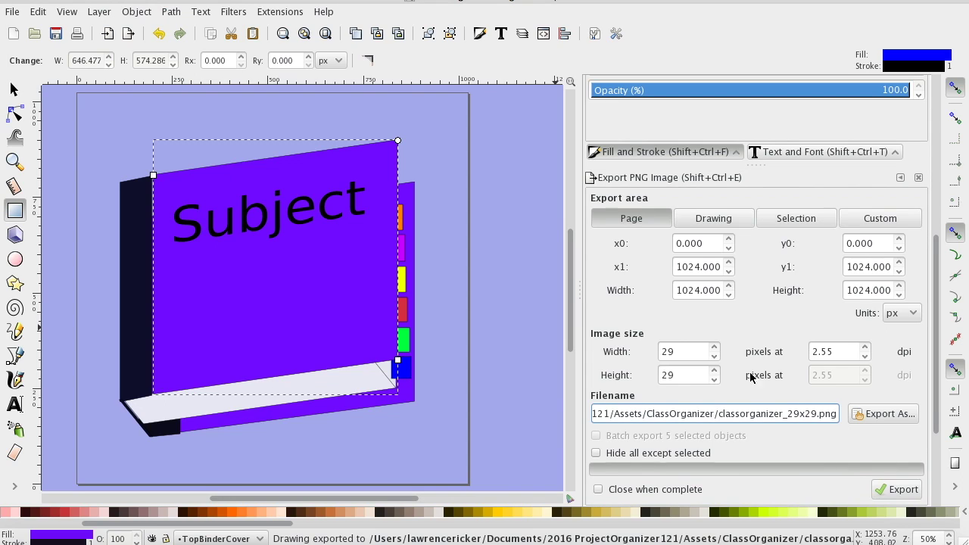
Step: Export a 167×167 px PNG named classorganizer_167x167.png, then switch to Xcode
{"action": "double_click", "coordinate": [689, 351]}
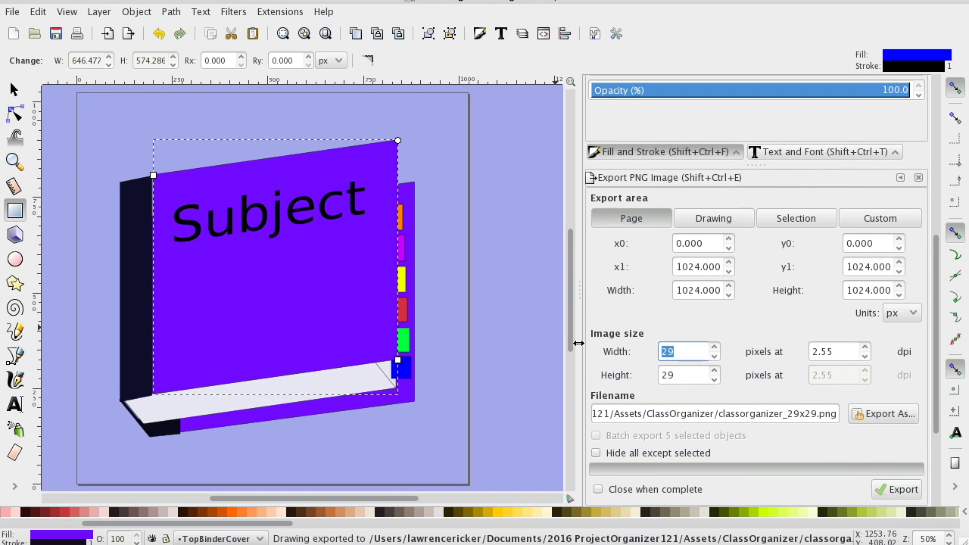
{"action": "type", "text": "167"}
{"action": "key", "text": "Tab"}
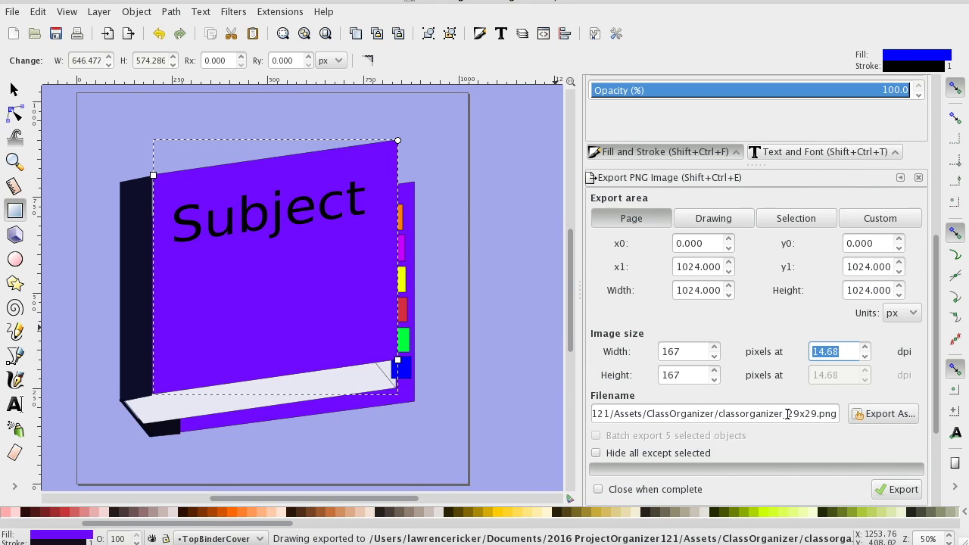
{"action": "left_click_drag", "start_coordinate": [784, 414], "coordinate": [817, 415]}
{"action": "type", "text": "167x"}
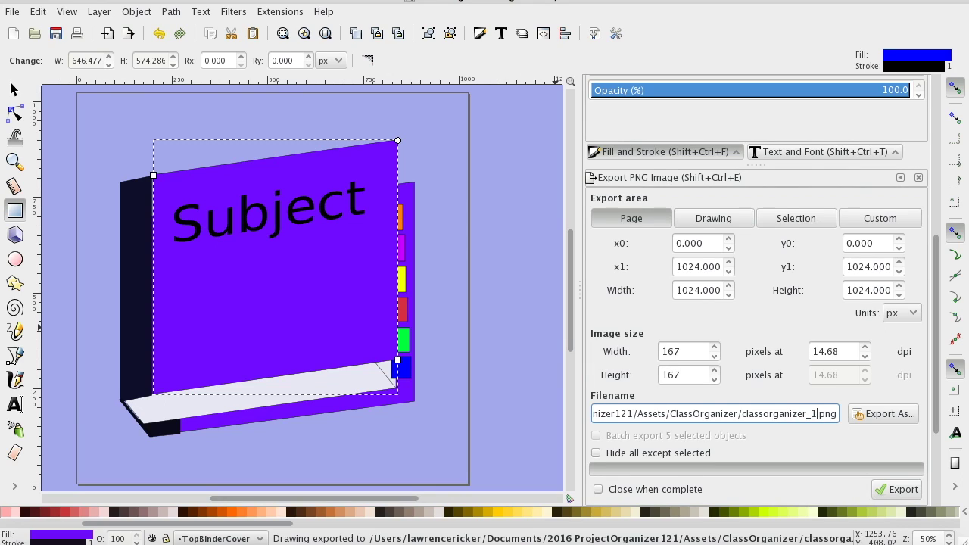
{"action": "type", "text": "167"}
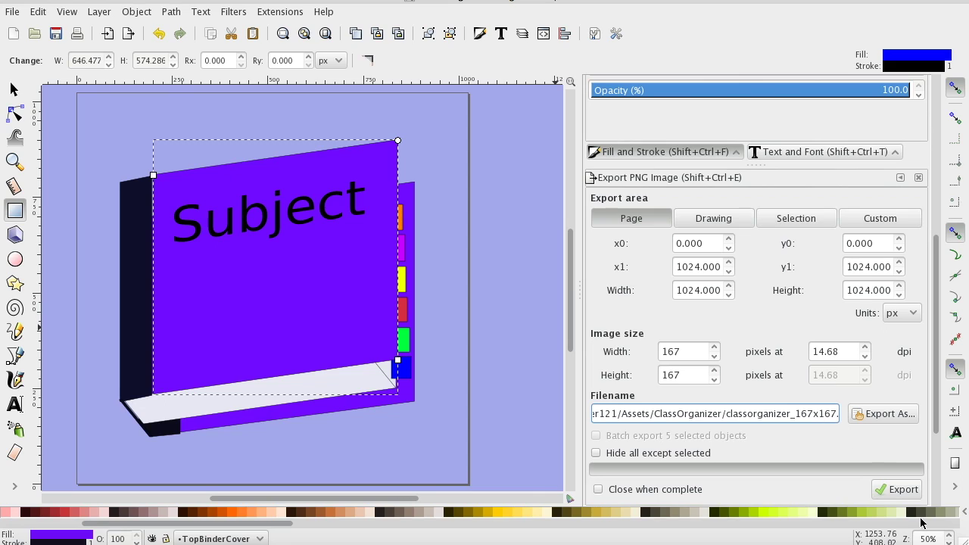
{"action": "left_click", "coordinate": [905, 489]}
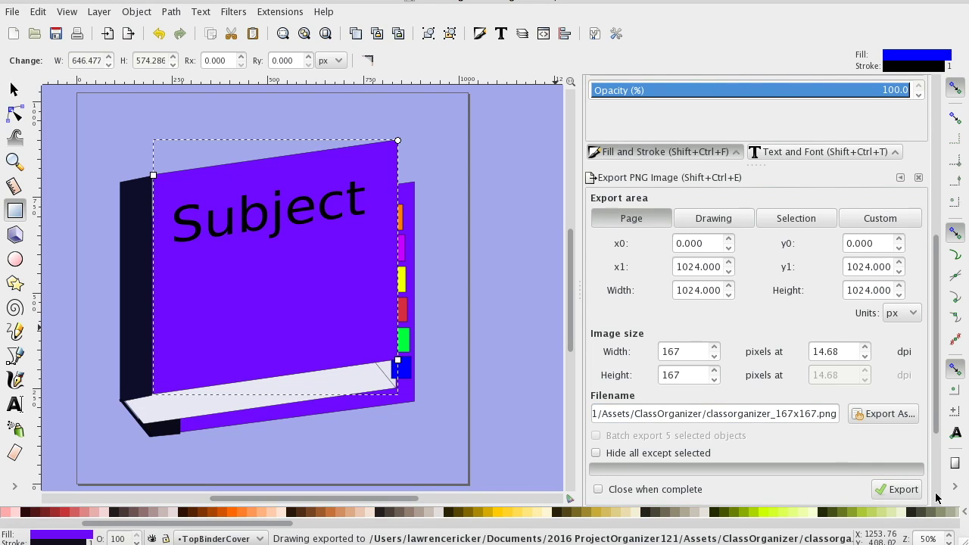
{"action": "key", "text": "super+Tab"}
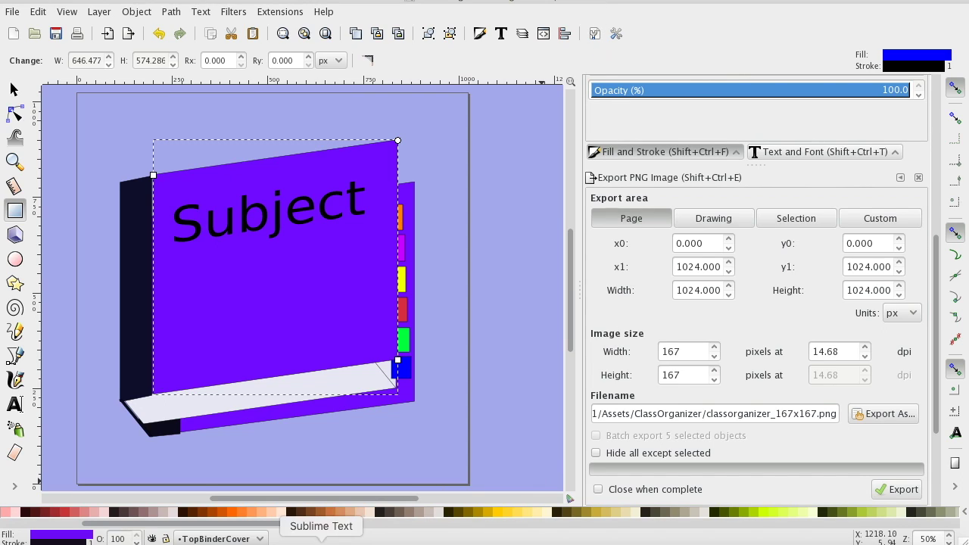
{"action": "key", "text": "super+Tab"}
{"action": "key", "text": "super+Tab"}
{"action": "key", "text": "super+Tab"}
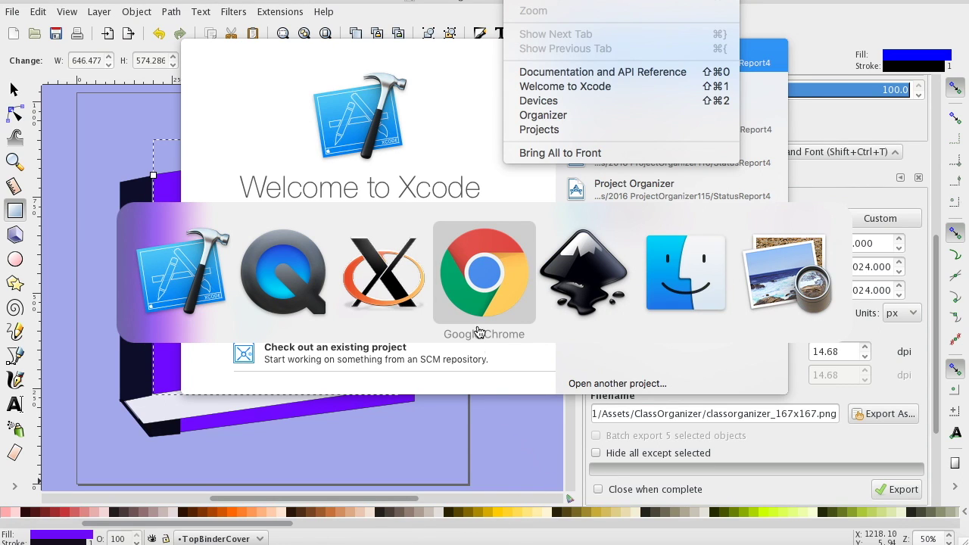
Step: Open the ProjectOrganizer121 Project Organizer project from Xcode's recent projects list
{"action": "key", "text": "Escape"}
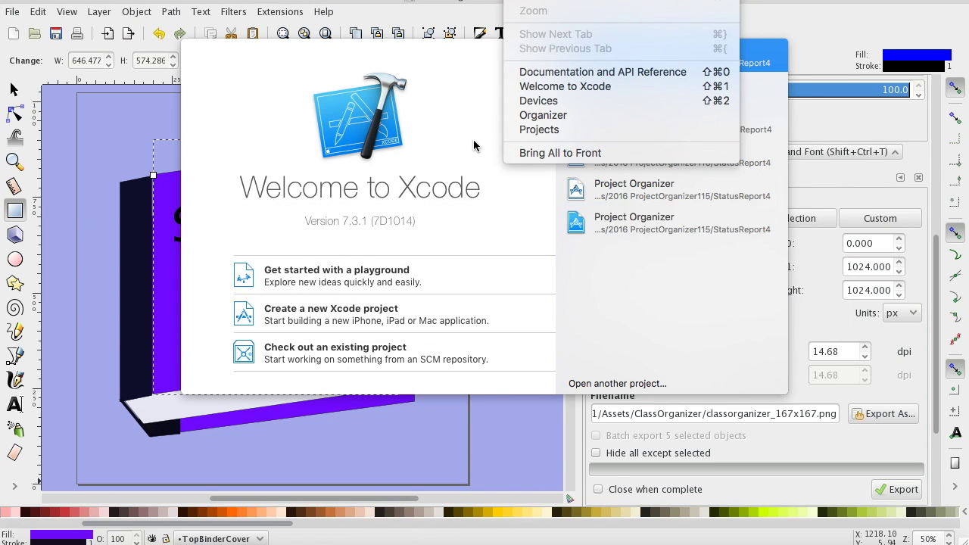
{"action": "left_click", "coordinate": [728, 355]}
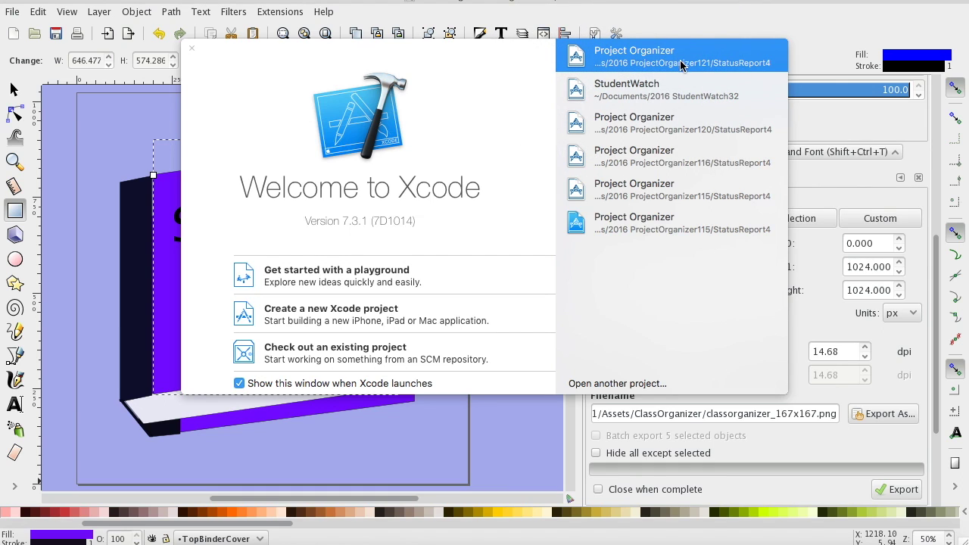
{"action": "key", "text": "Return"}
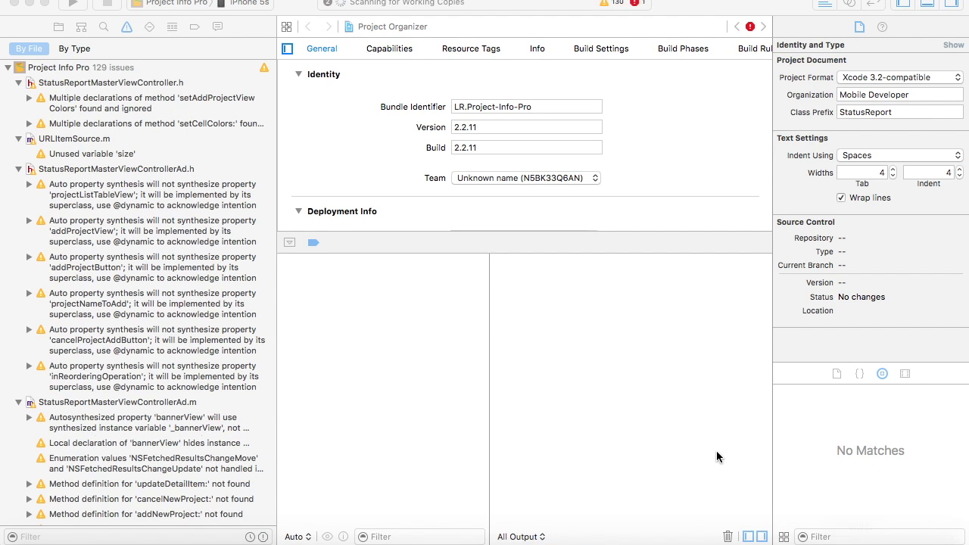
Step: Select the Class Organizer target in the targets list and hide the debug area
{"action": "left_click", "coordinate": [641, 329]}
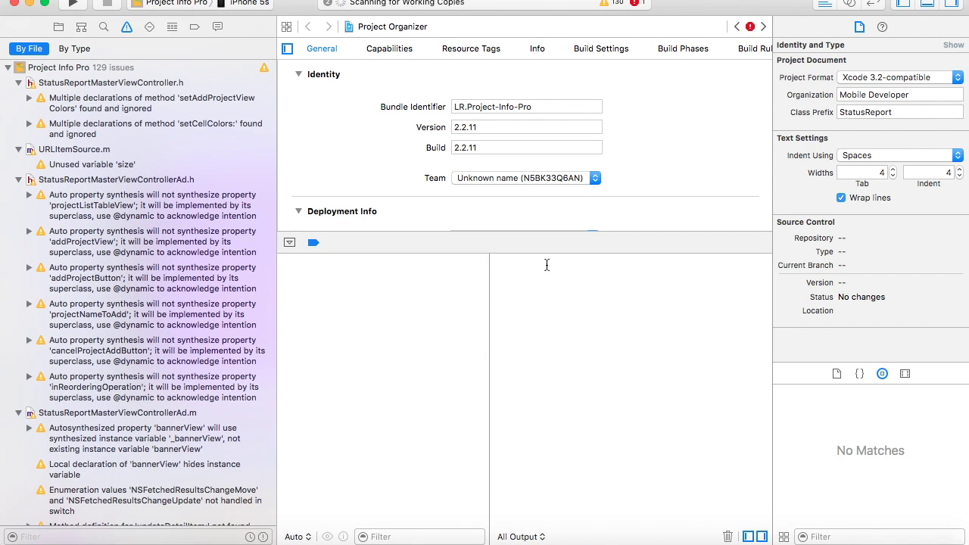
{"action": "left_click", "coordinate": [287, 48]}
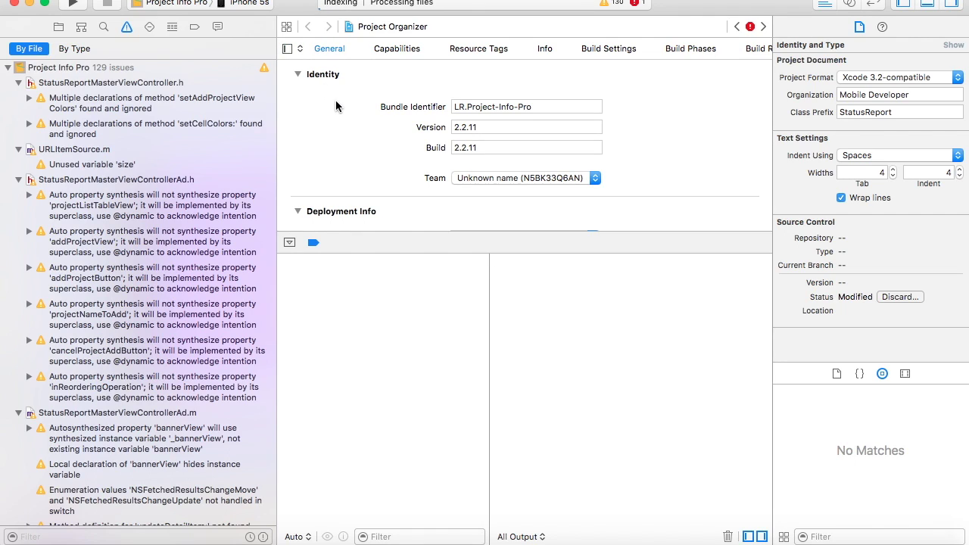
{"action": "left_click", "coordinate": [287, 48]}
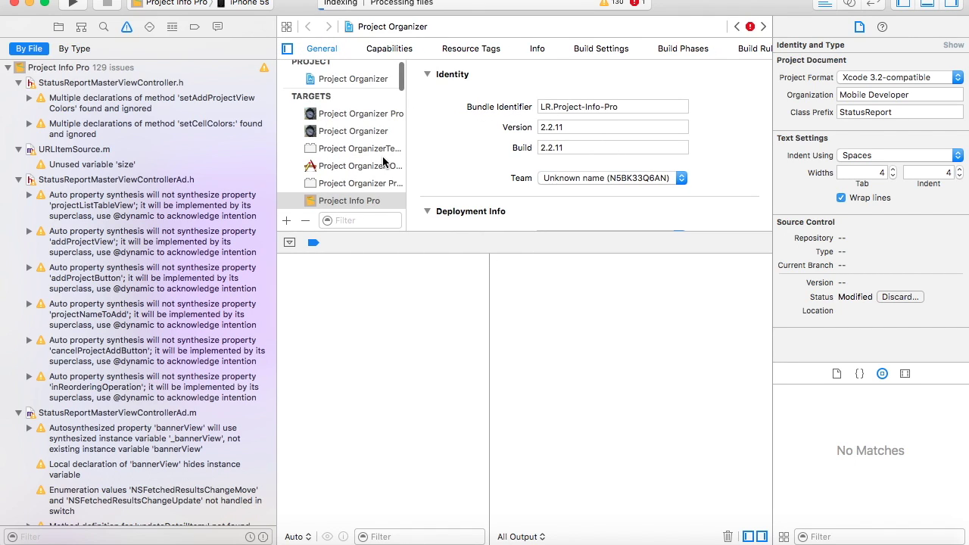
{"action": "scroll", "coordinate": [363, 167], "scroll_direction": "up", "scroll_amount": 1}
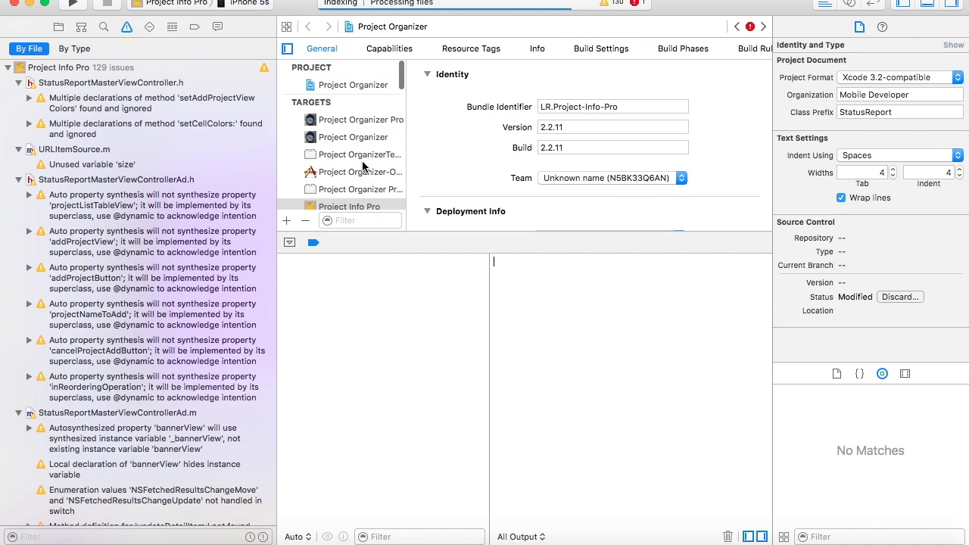
{"action": "scroll", "coordinate": [363, 167], "scroll_direction": "down", "scroll_amount": 10}
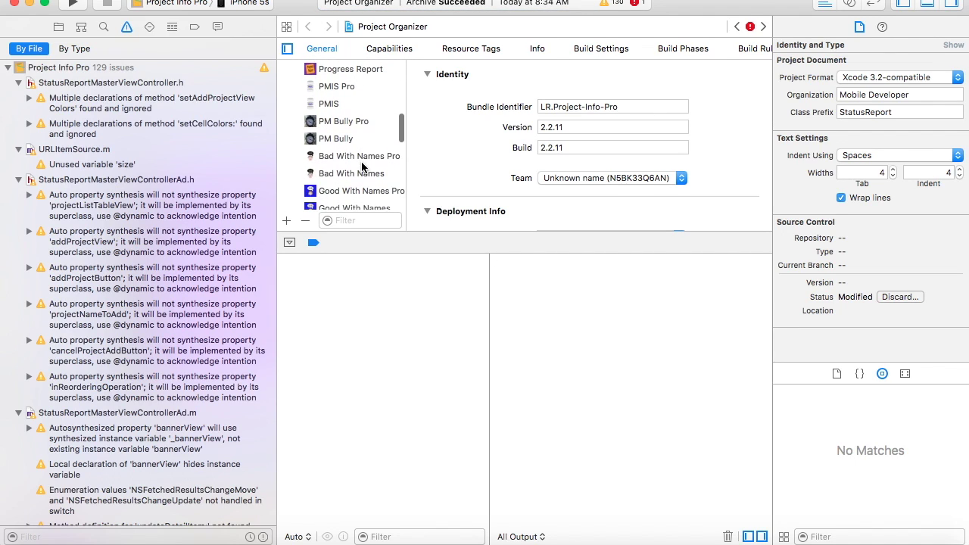
{"action": "scroll", "coordinate": [362, 167], "scroll_direction": "down", "scroll_amount": 3}
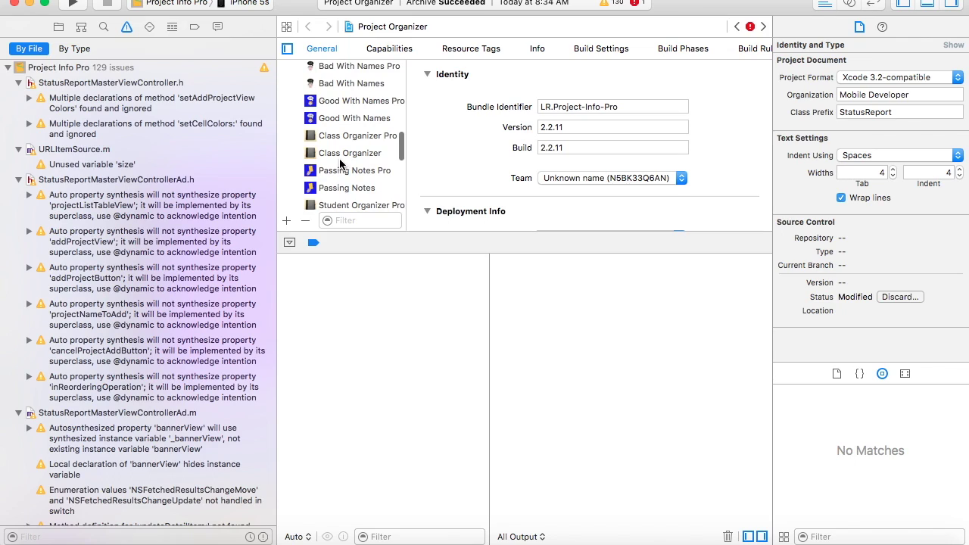
{"action": "left_click", "coordinate": [345, 155]}
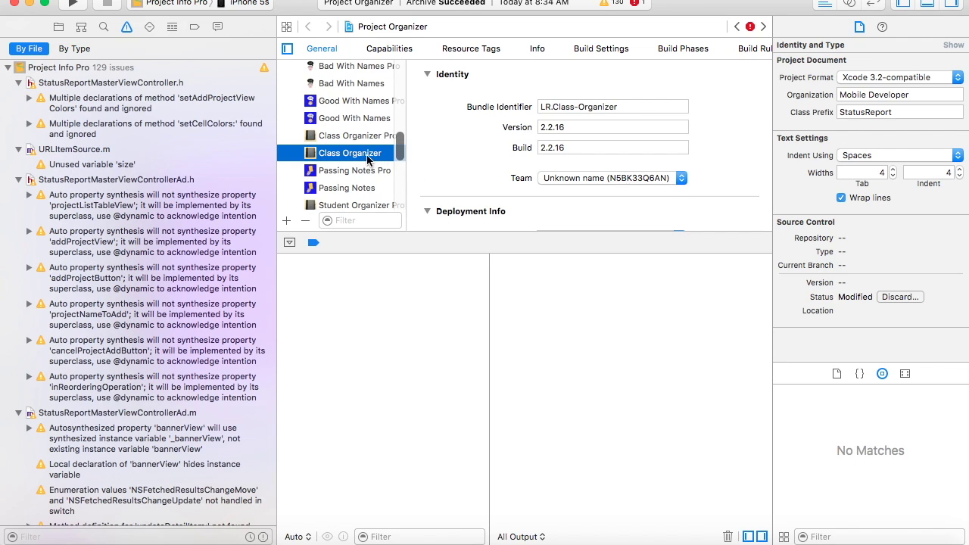
{"action": "left_click", "coordinate": [289, 243]}
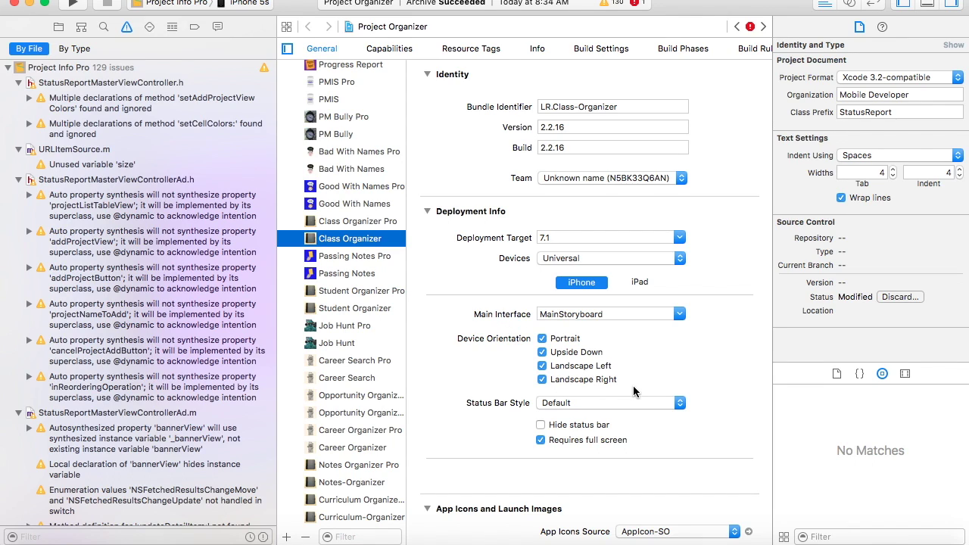
{"action": "scroll", "coordinate": [665, 394], "scroll_direction": "down", "scroll_amount": 10}
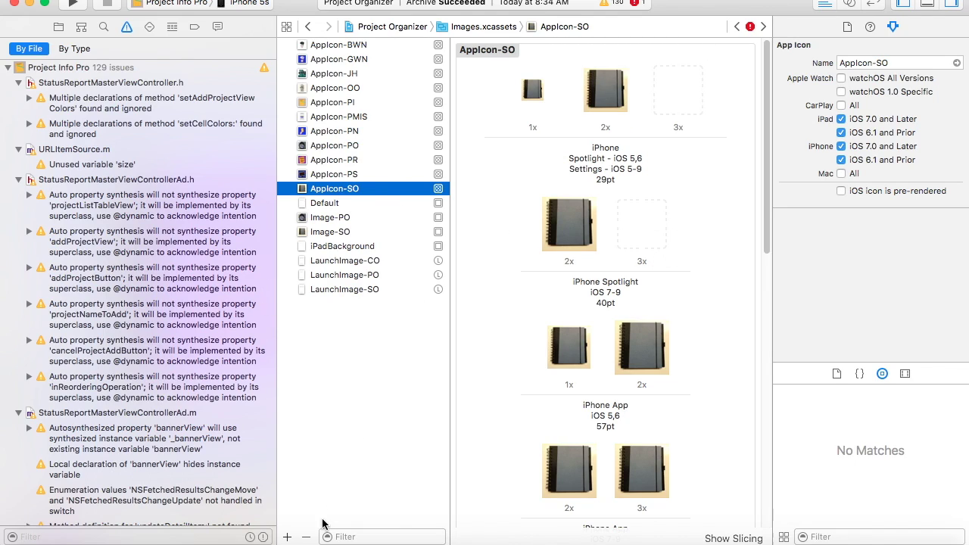
Step: Add a new empty iOS App Icon set to the Images.xcassets asset catalog
{"action": "left_click", "coordinate": [287, 536]}
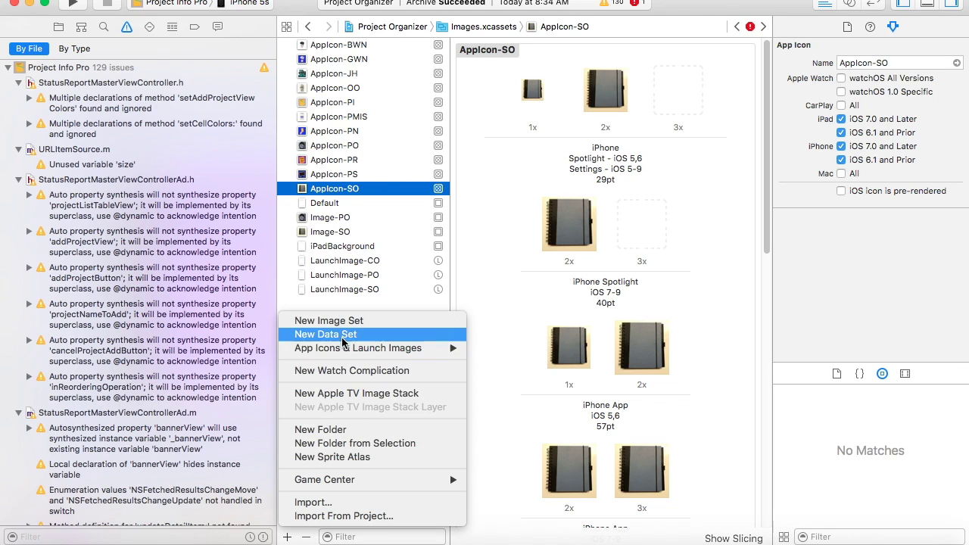
{"action": "mouse_move", "coordinate": [345, 349]}
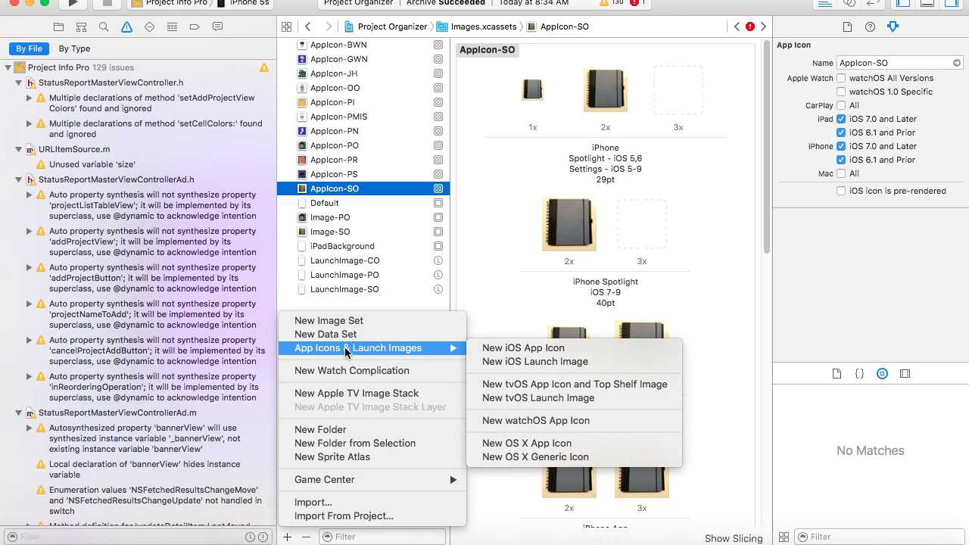
{"action": "left_click", "coordinate": [528, 353]}
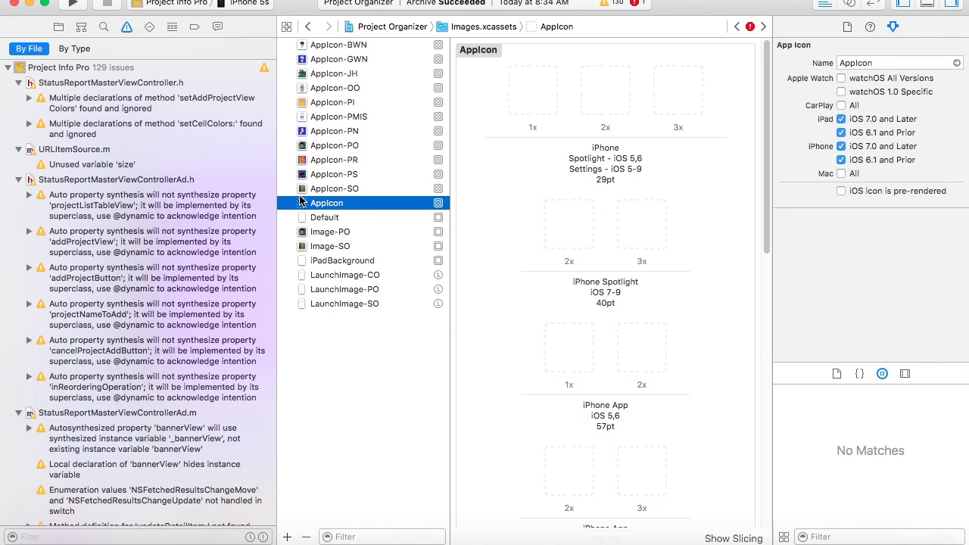
Step: Rename the new icon set to AppIcon-CO, then switch over to Finder
{"action": "double_click", "coordinate": [332, 206]}
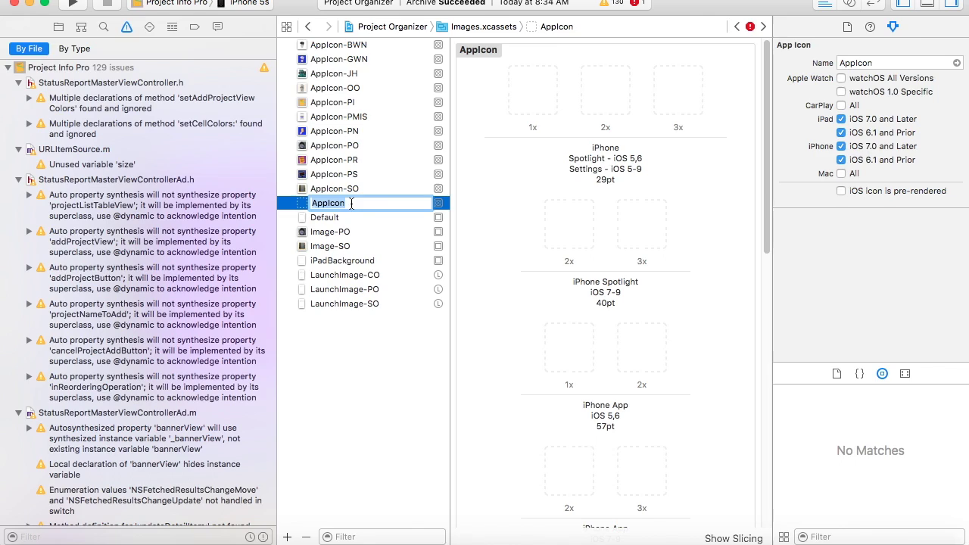
{"action": "left_click", "coordinate": [351, 203]}
{"action": "type", "text": "-CO"}
{"action": "key", "text": "Return"}
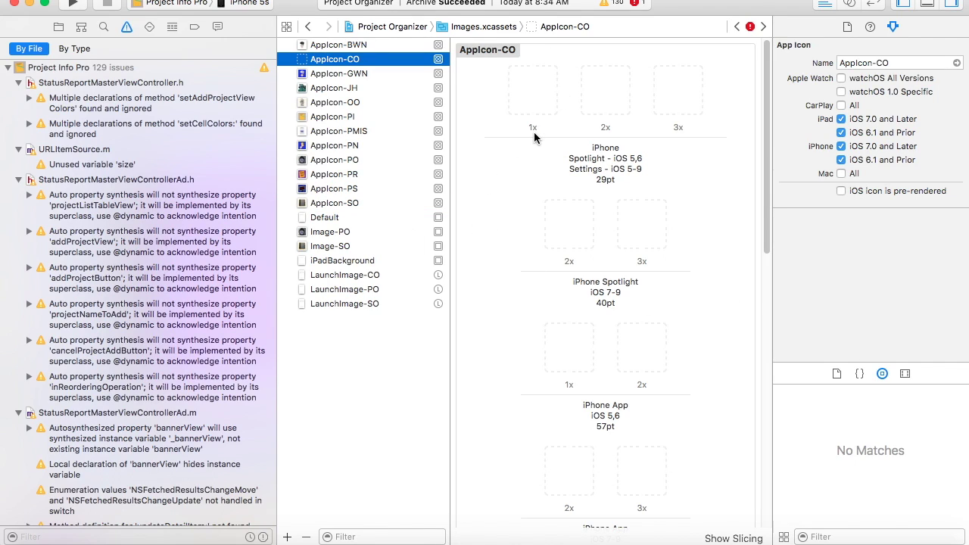
{"action": "key", "text": "super+Tab"}
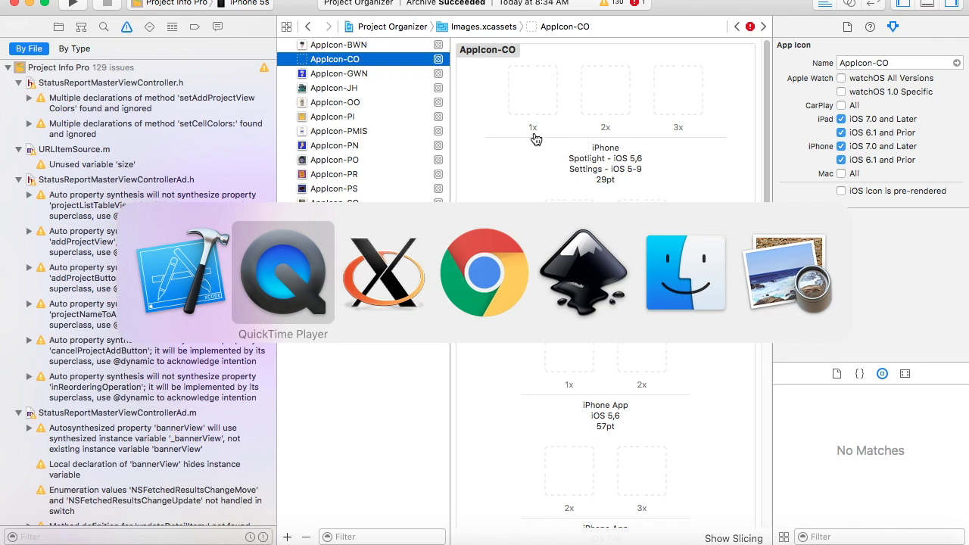
{"action": "key", "text": "super+Tab"}
{"action": "key", "text": "super+Tab"}
{"action": "key", "text": "super+Tab"}
{"action": "key", "text": "super+Tab"}
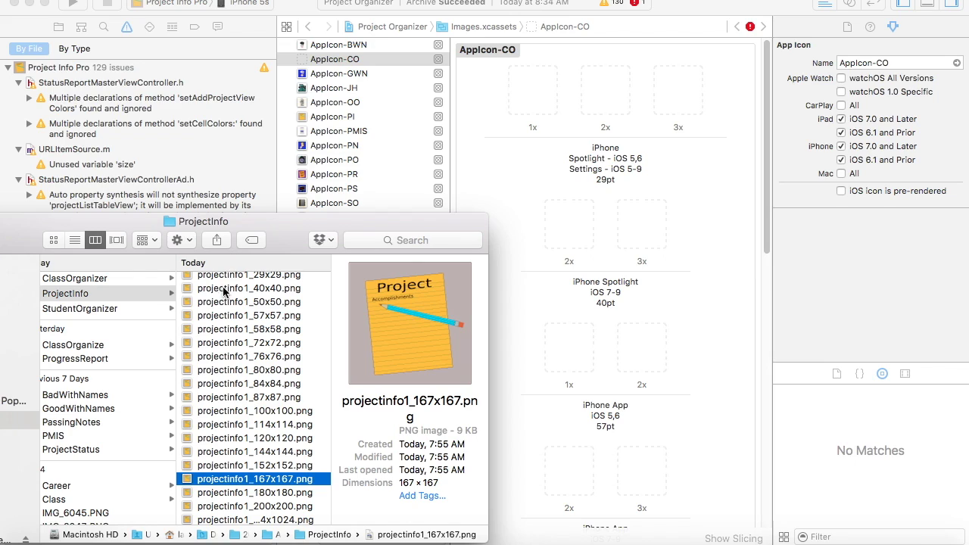
Step: From the ClassOrganizer folder, place the 29x29, 58x58 and 87x87 icons in the iPhone 29pt 1x/2x/3x slots
{"action": "left_click", "coordinate": [83, 347]}
{"action": "left_click", "coordinate": [104, 280]}
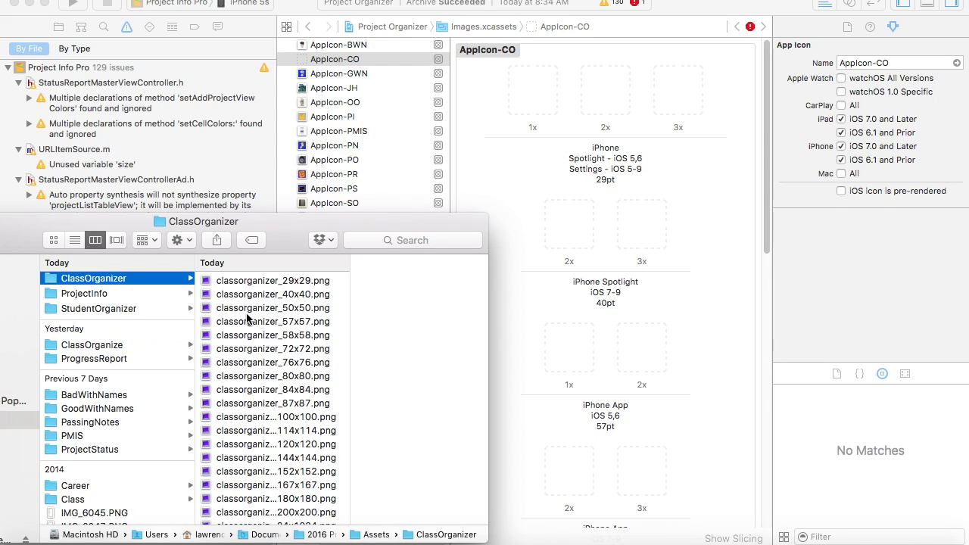
{"action": "left_click", "coordinate": [245, 283]}
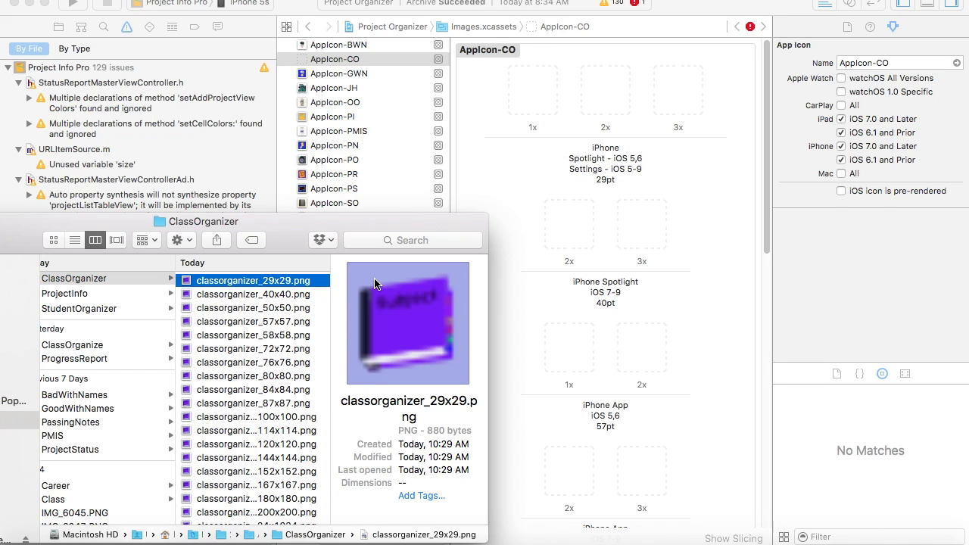
{"action": "left_click_drag", "start_coordinate": [242, 284], "coordinate": [522, 99]}
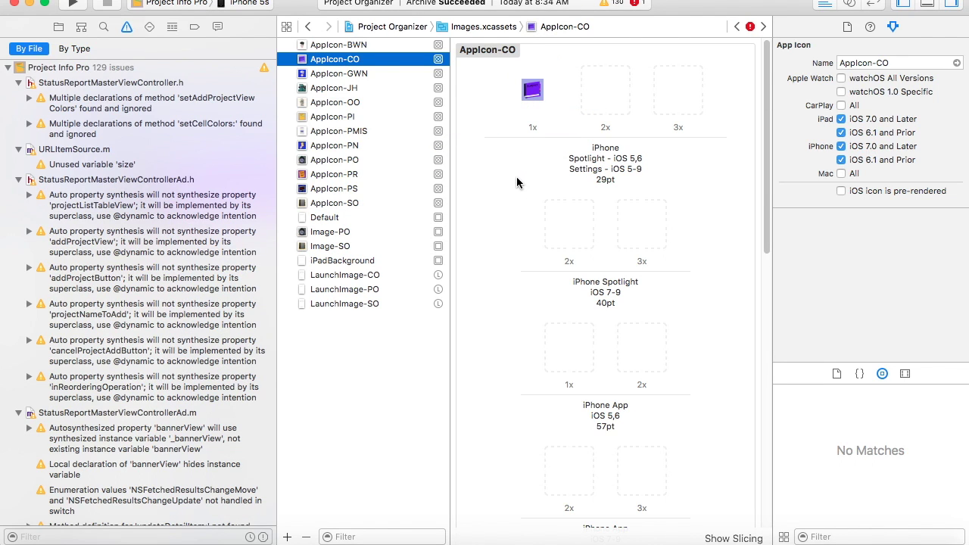
{"action": "key", "text": "super+Tab"}
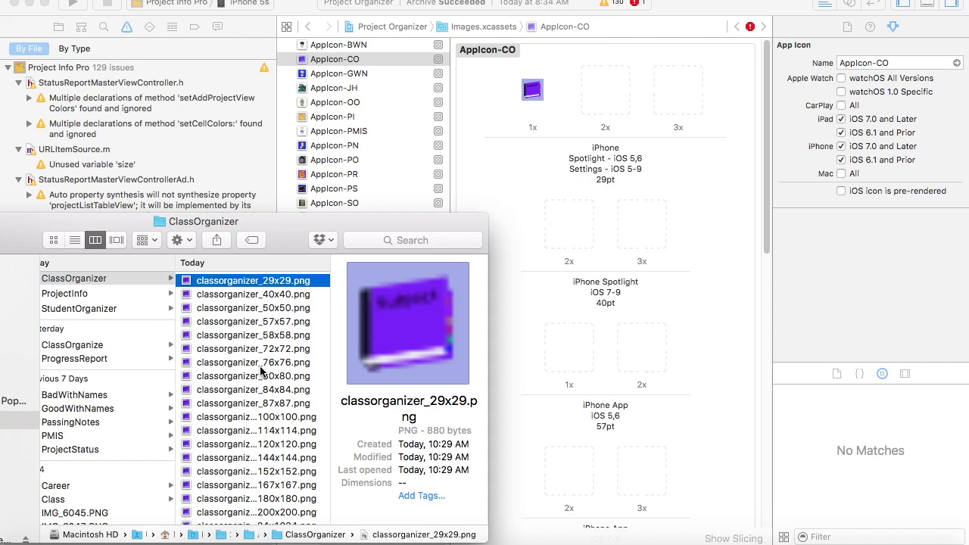
{"action": "left_click", "coordinate": [265, 336]}
{"action": "left_click_drag", "start_coordinate": [265, 340], "coordinate": [605, 95]}
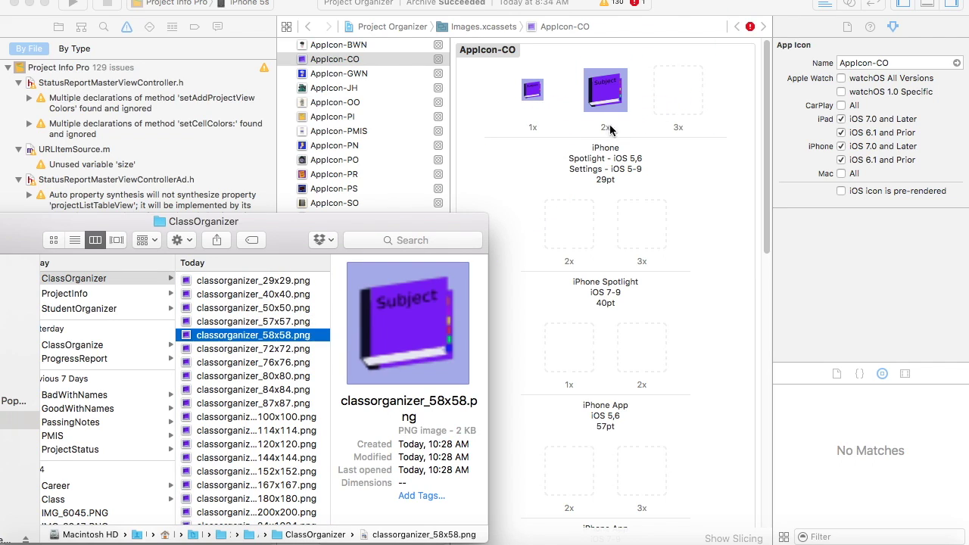
{"action": "scroll", "coordinate": [266, 392], "scroll_direction": "down", "scroll_amount": 1}
{"action": "left_click", "coordinate": [263, 400]}
{"action": "left_click_drag", "start_coordinate": [263, 399], "coordinate": [675, 93]}
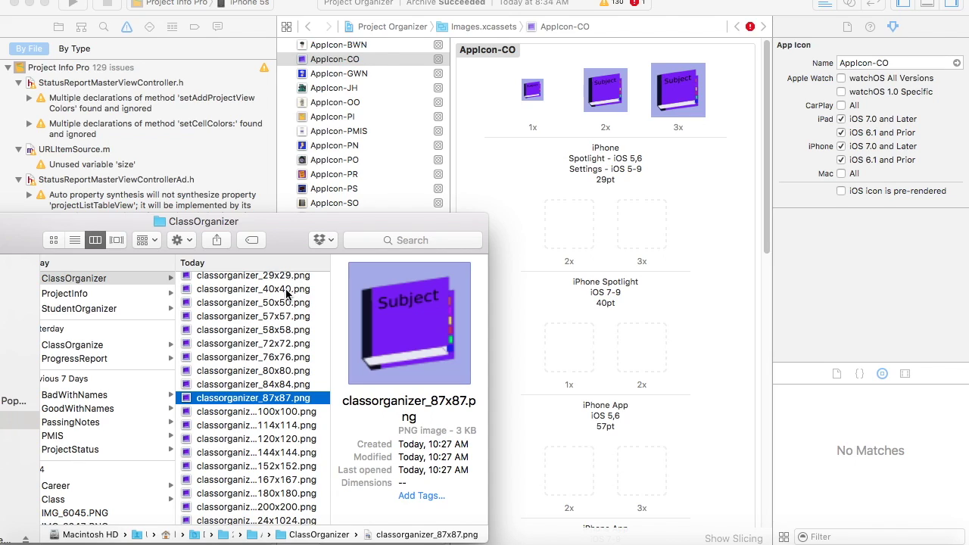
Step: Fill iPhone Spotlight 40pt (80, 120), App 57pt (57, 114) and App 60pt (120, 180) slots
{"action": "left_click_drag", "start_coordinate": [261, 370], "coordinate": [535, 242]}
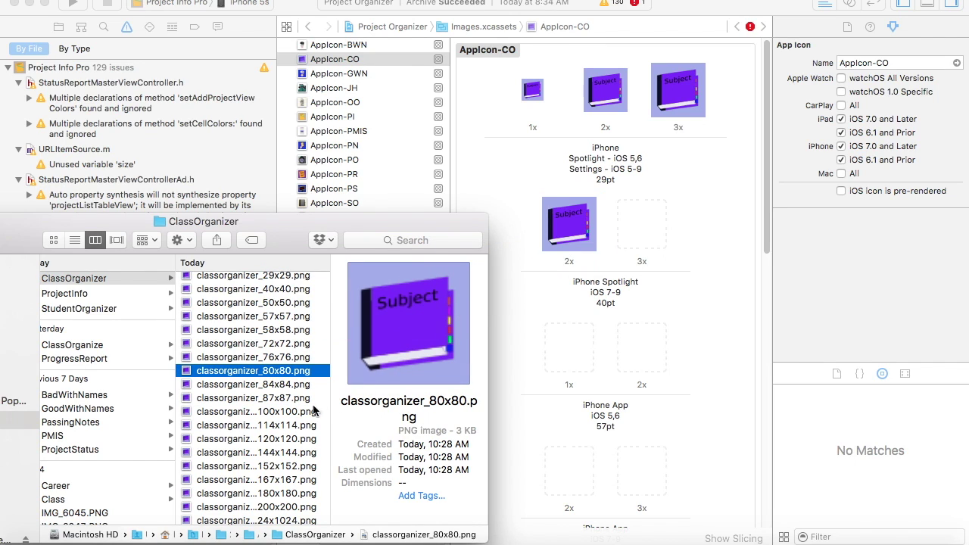
{"action": "left_click_drag", "start_coordinate": [274, 443], "coordinate": [654, 241]}
{"action": "scroll", "coordinate": [652, 327], "scroll_direction": "down", "scroll_amount": 5}
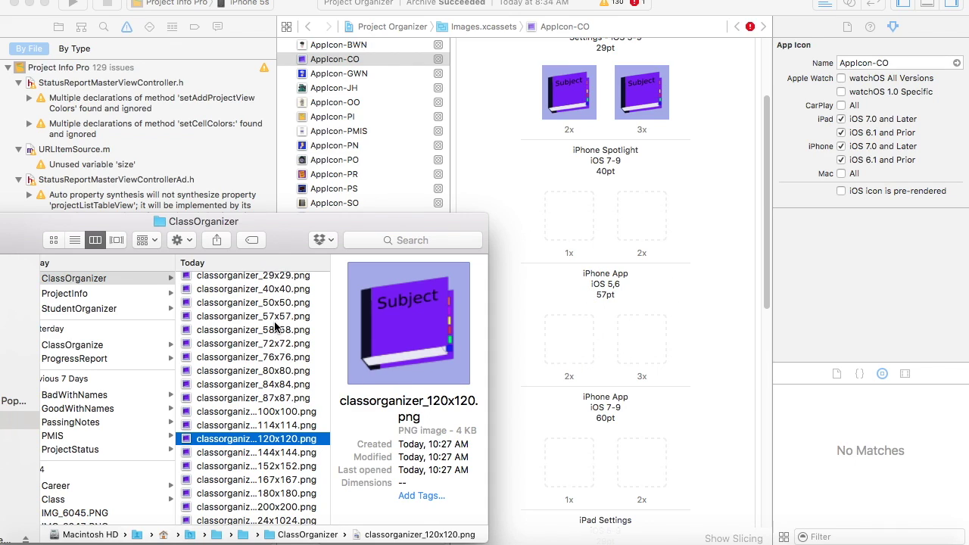
{"action": "left_click_drag", "start_coordinate": [267, 316], "coordinate": [548, 258]}
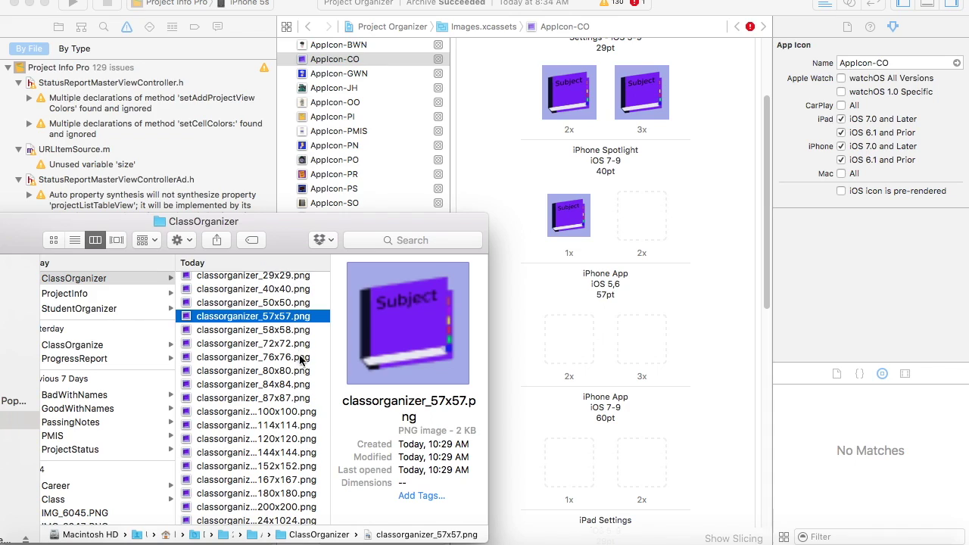
{"action": "left_click", "coordinate": [265, 426]}
{"action": "left_click_drag", "start_coordinate": [261, 431], "coordinate": [641, 219]}
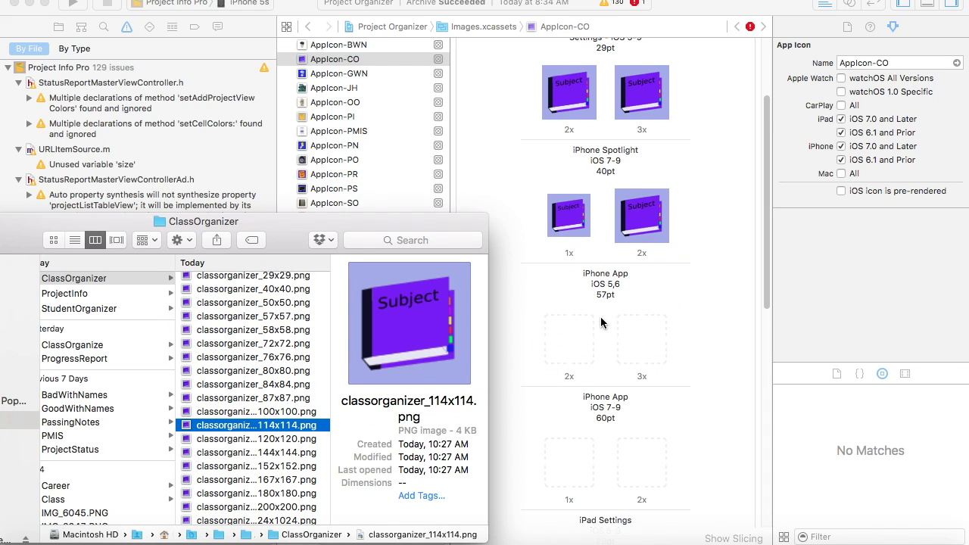
{"action": "scroll", "coordinate": [601, 323], "scroll_direction": "down", "scroll_amount": 3}
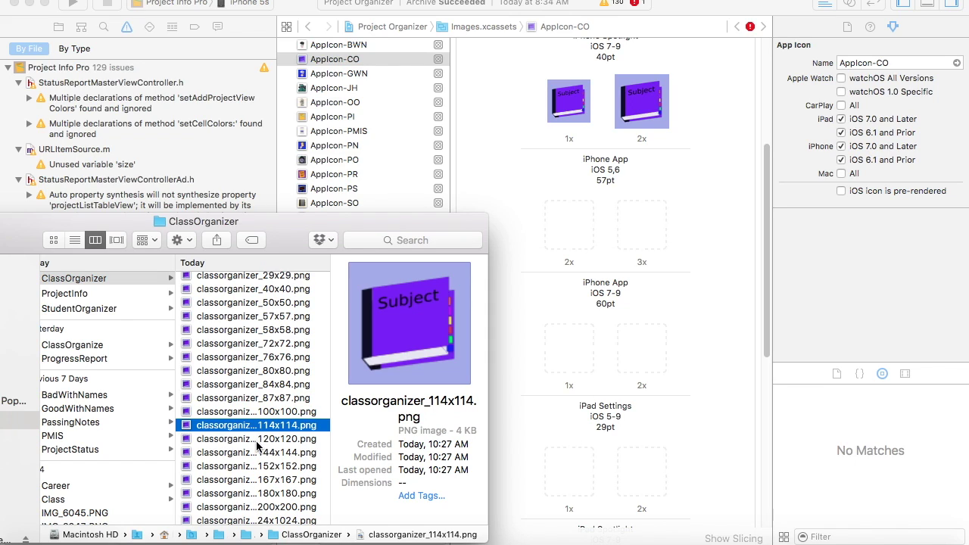
{"action": "left_click_drag", "start_coordinate": [261, 439], "coordinate": [585, 247]}
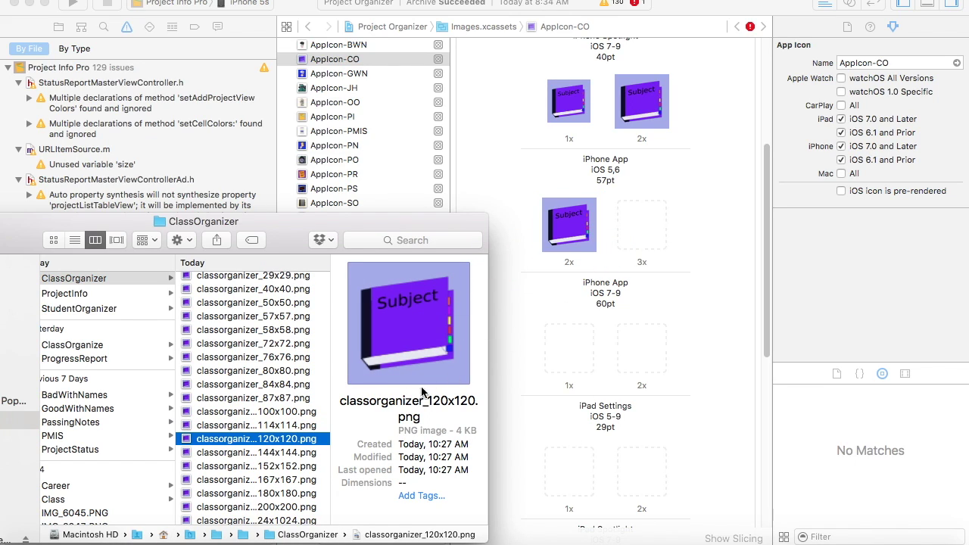
{"action": "left_click_drag", "start_coordinate": [265, 495], "coordinate": [651, 227]}
{"action": "scroll", "coordinate": [665, 314], "scroll_direction": "down", "scroll_amount": 5}
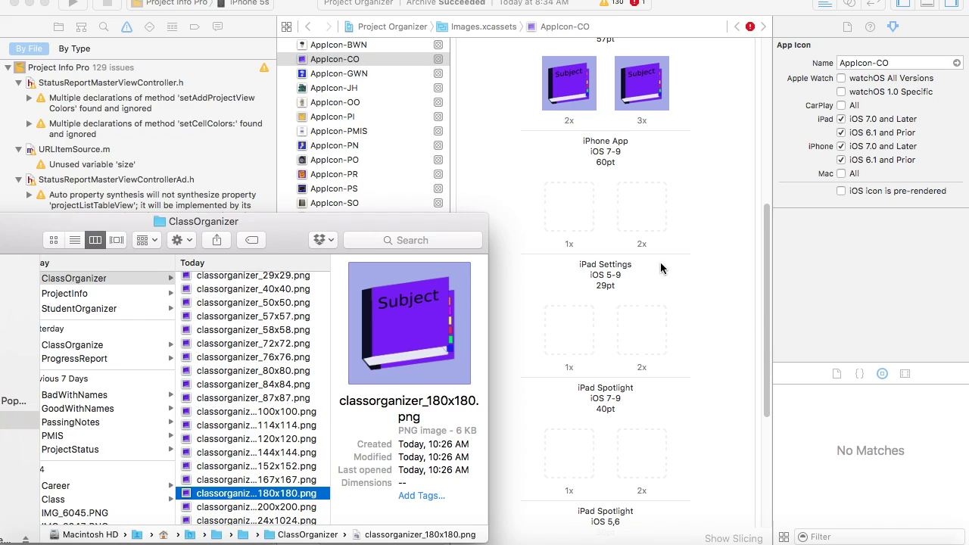
Step: Fill the iPad Settings 29pt (29, 58), Spotlight 40pt (40, 80) and 50pt (50, 100) slots
{"action": "scroll", "coordinate": [258, 326], "scroll_direction": "up", "scroll_amount": 2}
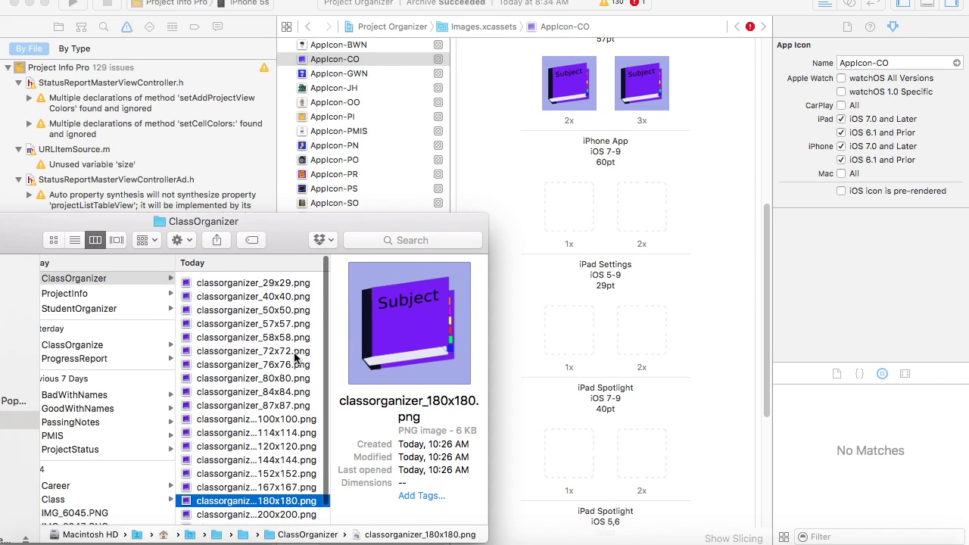
{"action": "left_click", "coordinate": [248, 281]}
{"action": "left_click_drag", "start_coordinate": [247, 282], "coordinate": [579, 210]}
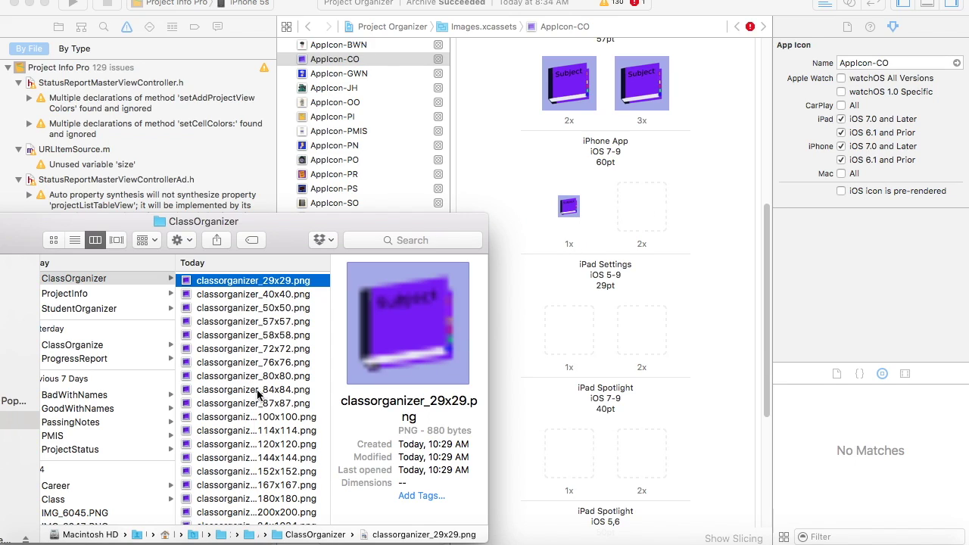
{"action": "left_click", "coordinate": [269, 338]}
{"action": "left_click_drag", "start_coordinate": [250, 340], "coordinate": [656, 218]}
{"action": "scroll", "coordinate": [648, 404], "scroll_direction": "down", "scroll_amount": 5}
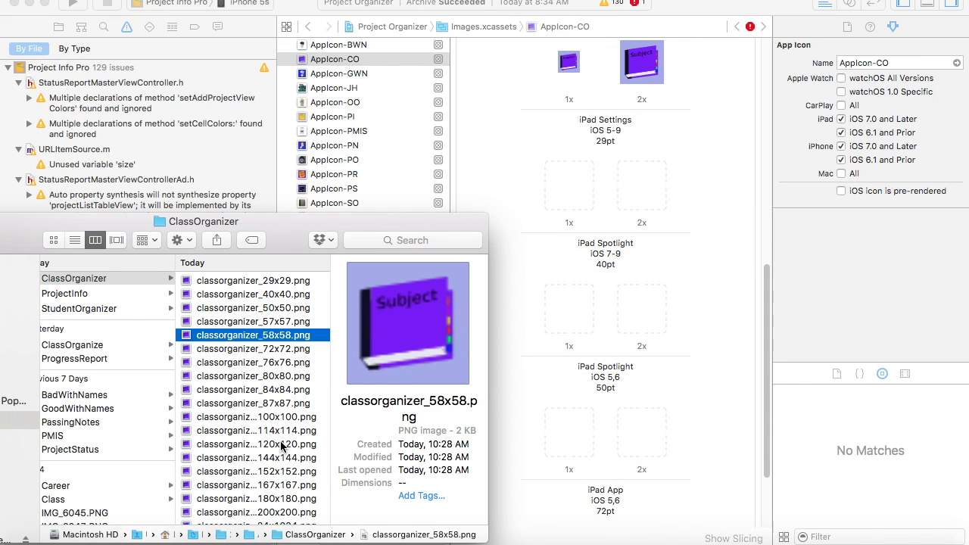
{"action": "left_click", "coordinate": [250, 295]}
{"action": "left_click_drag", "start_coordinate": [243, 300], "coordinate": [570, 186]}
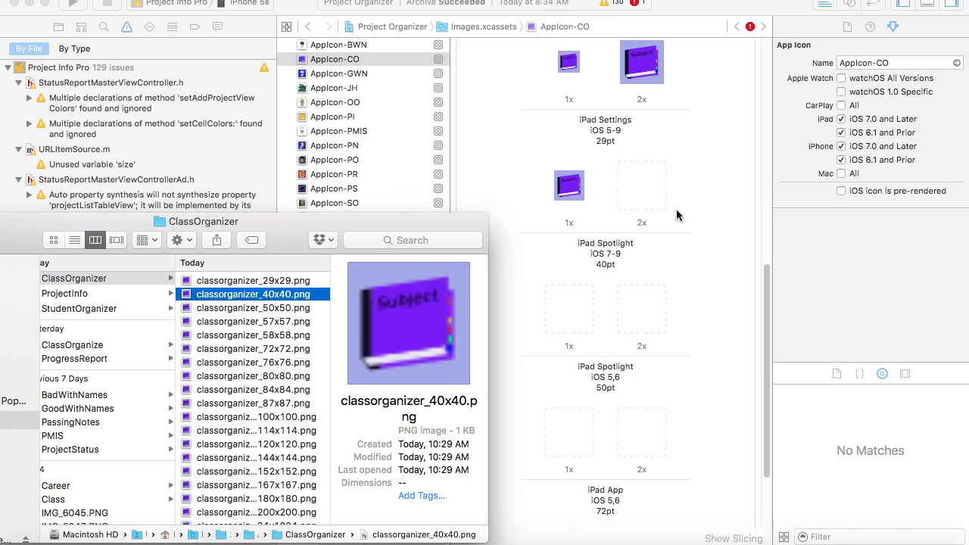
{"action": "left_click_drag", "start_coordinate": [254, 378], "coordinate": [657, 198]}
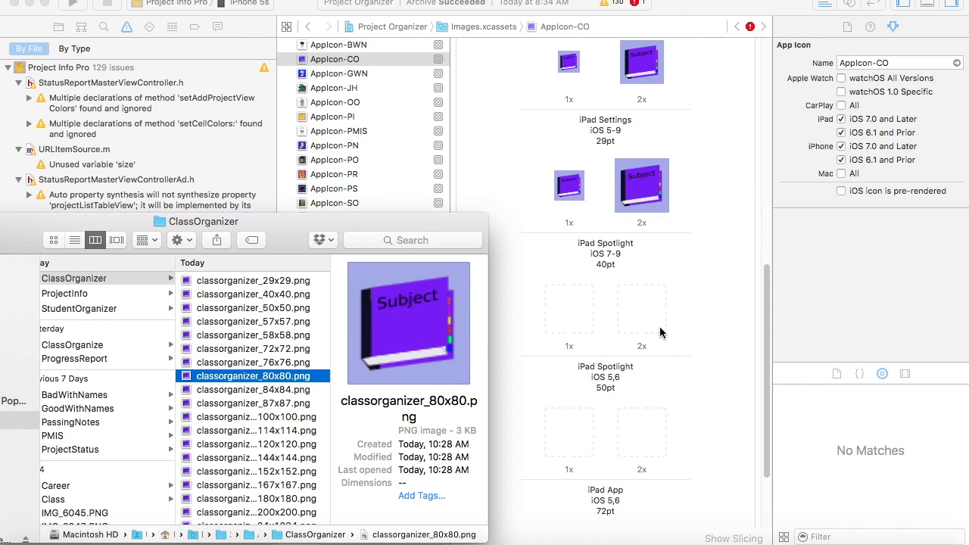
{"action": "scroll", "coordinate": [657, 322], "scroll_direction": "down", "scroll_amount": 3}
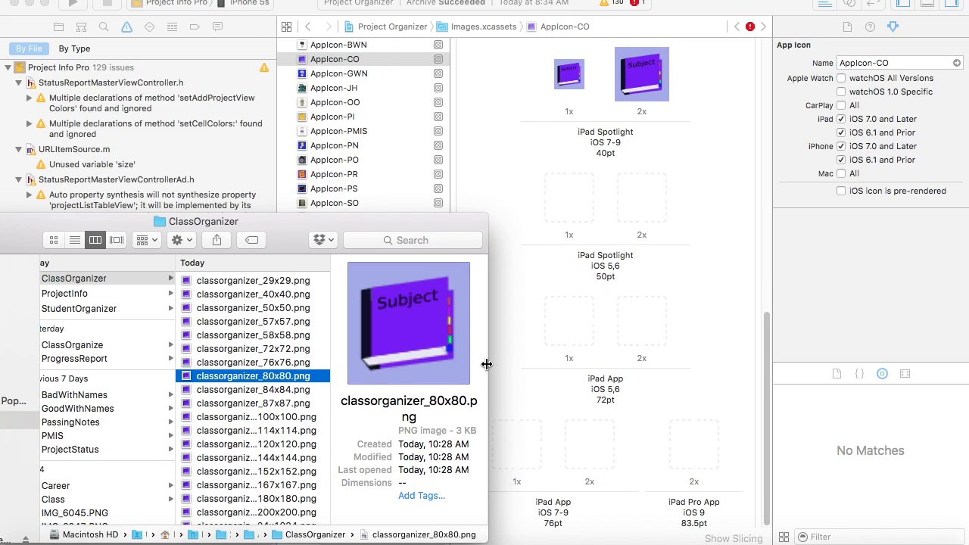
{"action": "left_click_drag", "start_coordinate": [236, 311], "coordinate": [563, 203]}
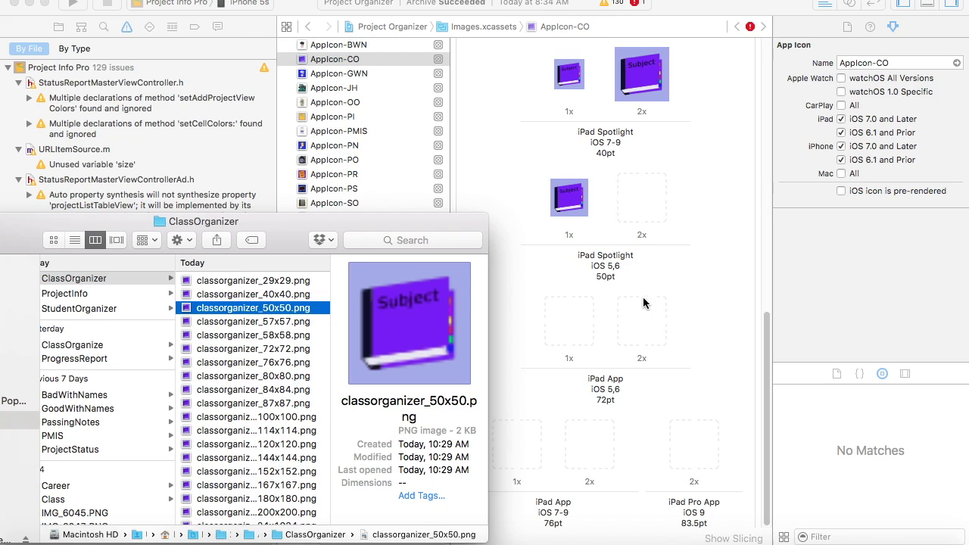
{"action": "left_click_drag", "start_coordinate": [256, 418], "coordinate": [642, 215]}
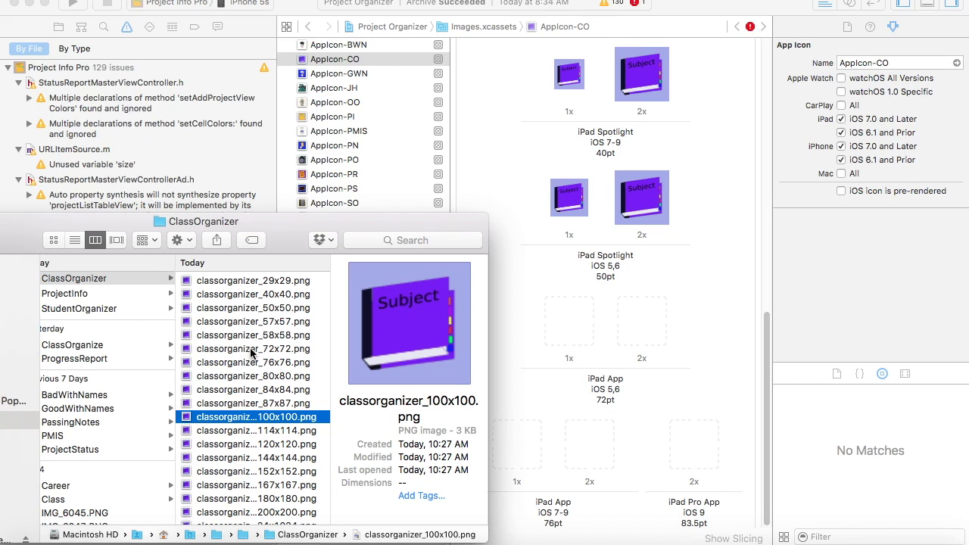
Step: Fill the iPad App 72pt (72, 144), App 76pt (76, 152) and iPad Pro 83.5pt (167) slots
{"action": "left_click_drag", "start_coordinate": [252, 349], "coordinate": [563, 361]}
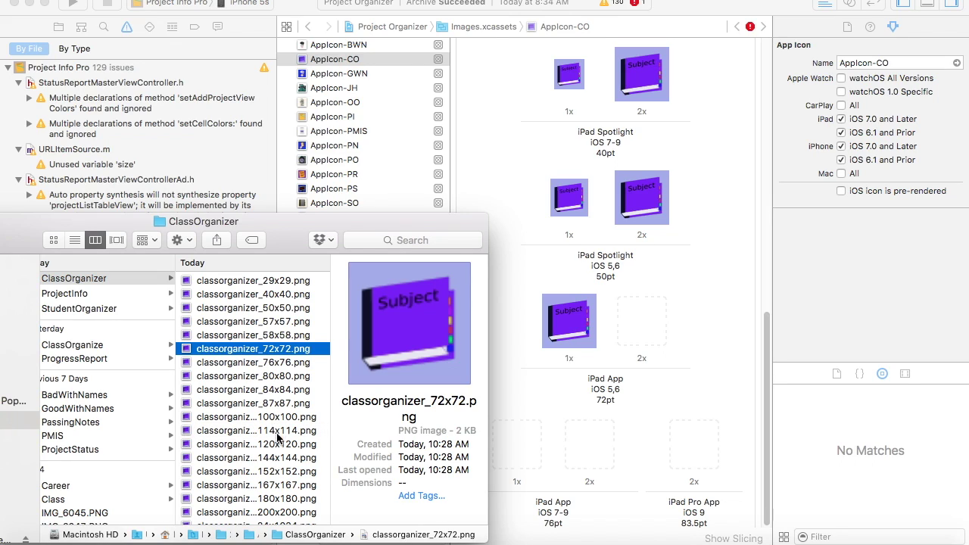
{"action": "left_click", "coordinate": [286, 458]}
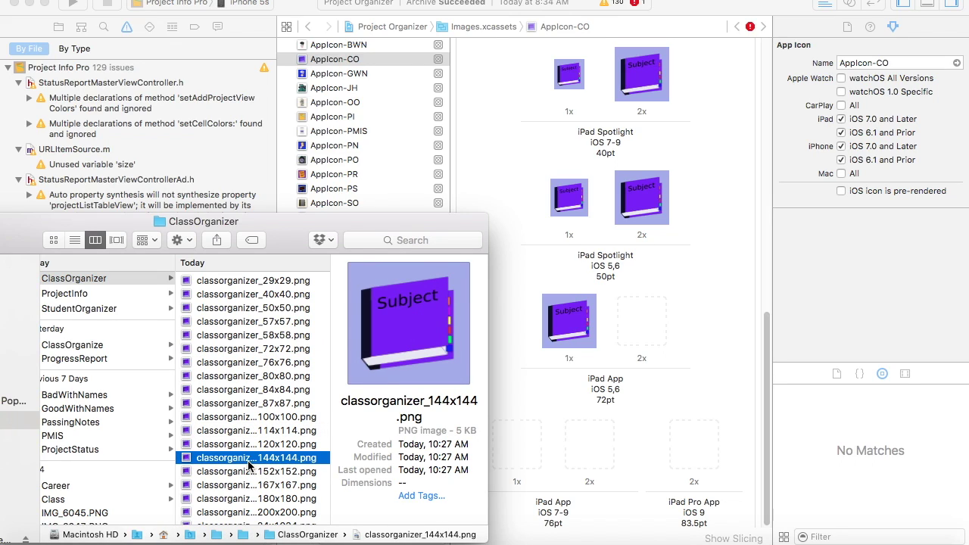
{"action": "left_click_drag", "start_coordinate": [249, 465], "coordinate": [669, 352]}
{"action": "left_click_drag", "start_coordinate": [644, 327], "coordinate": [644, 327]}
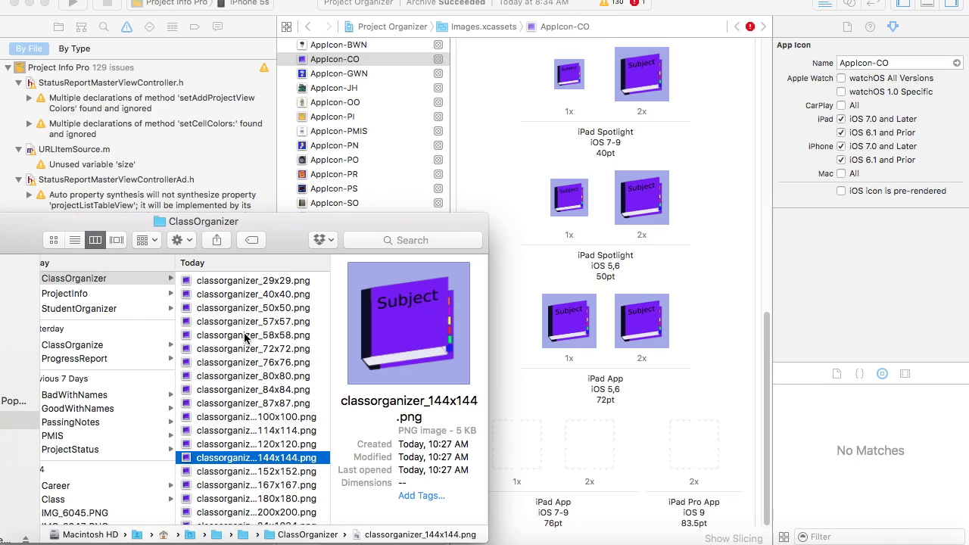
{"action": "left_click", "coordinate": [277, 364]}
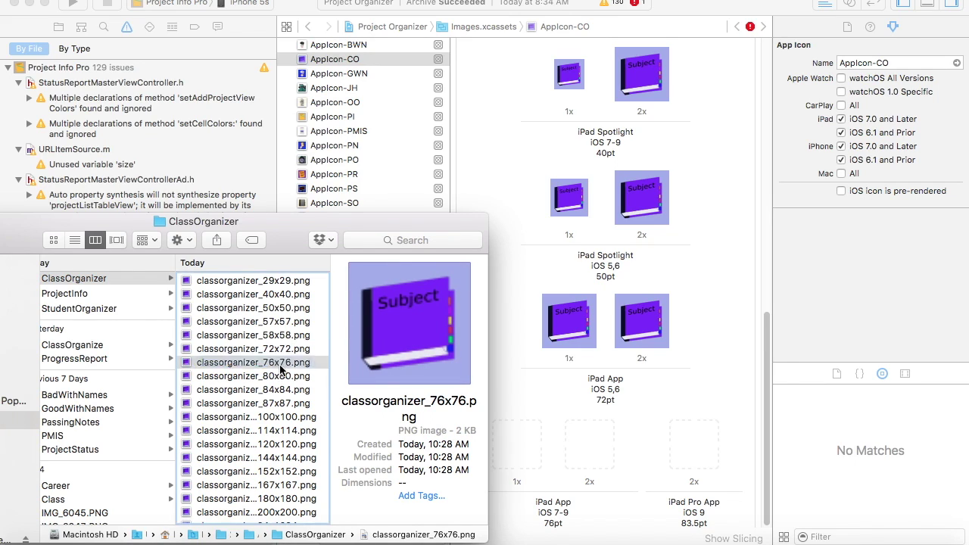
{"action": "left_click_drag", "start_coordinate": [280, 369], "coordinate": [517, 445]}
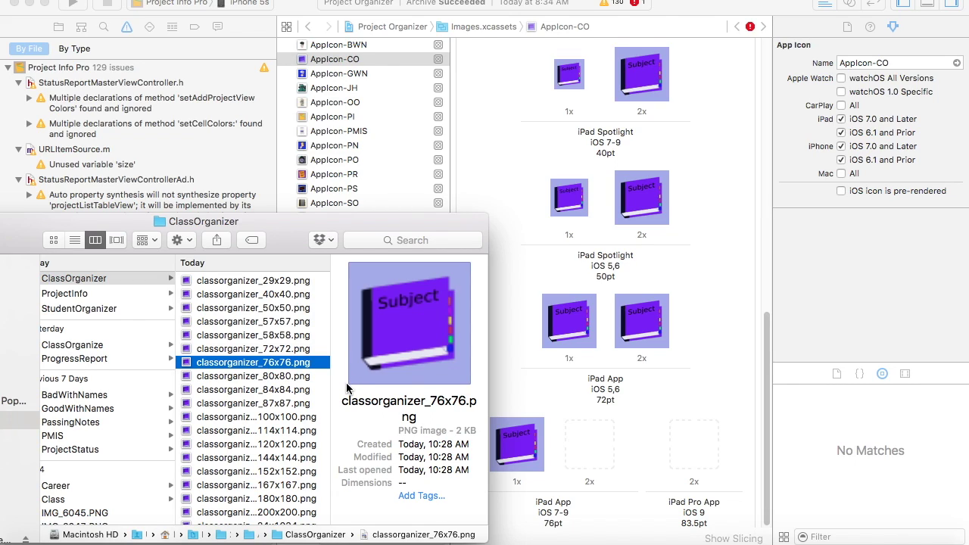
{"action": "left_click", "coordinate": [265, 474]}
{"action": "left_click_drag", "start_coordinate": [265, 474], "coordinate": [587, 452]}
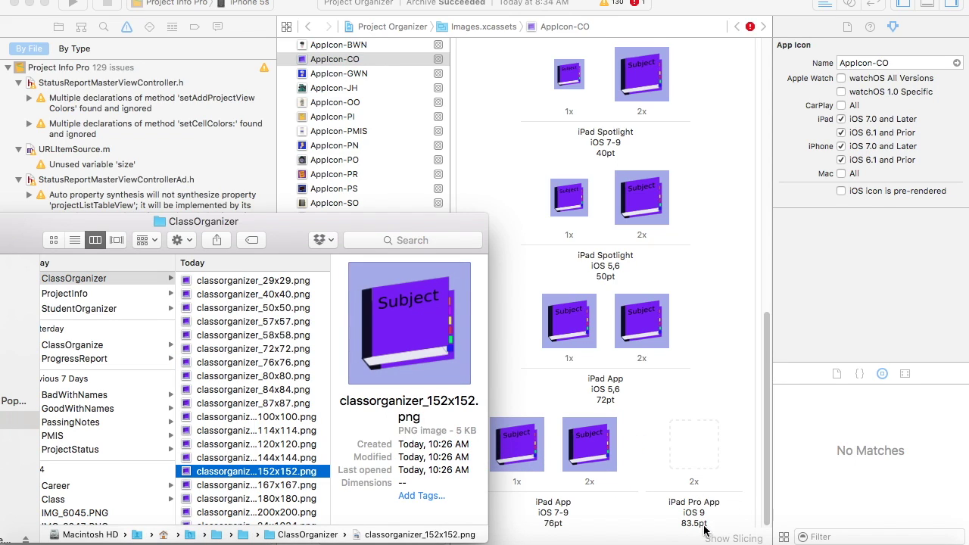
{"action": "left_click", "coordinate": [258, 487]}
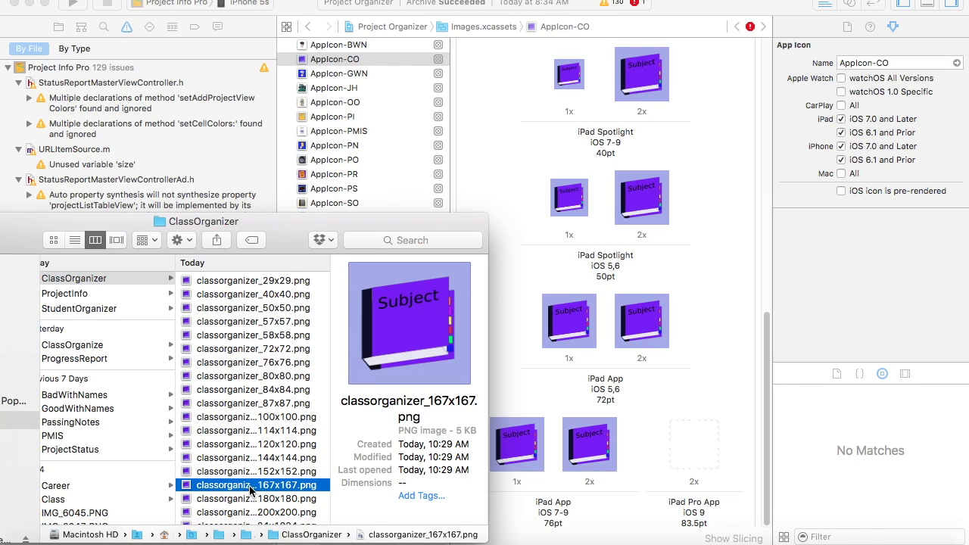
{"action": "left_click_drag", "start_coordinate": [236, 490], "coordinate": [691, 448]}
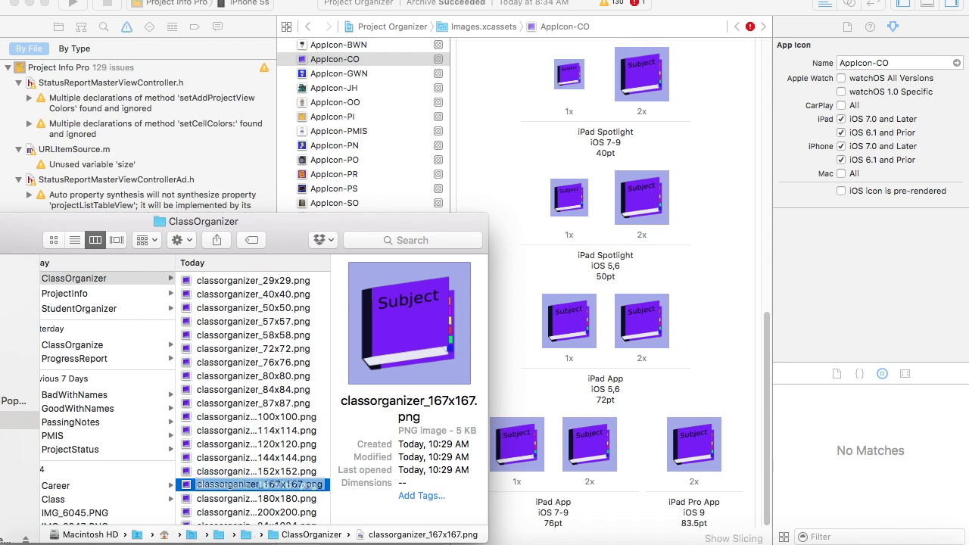
{"action": "scroll", "coordinate": [750, 443], "scroll_direction": "up", "scroll_amount": 10}
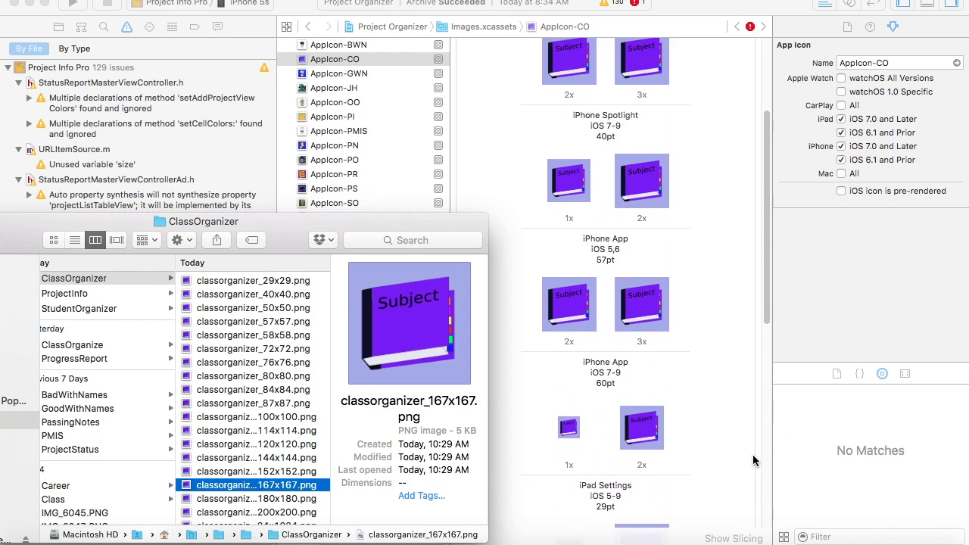
{"action": "scroll", "coordinate": [753, 460], "scroll_direction": "up", "scroll_amount": 5}
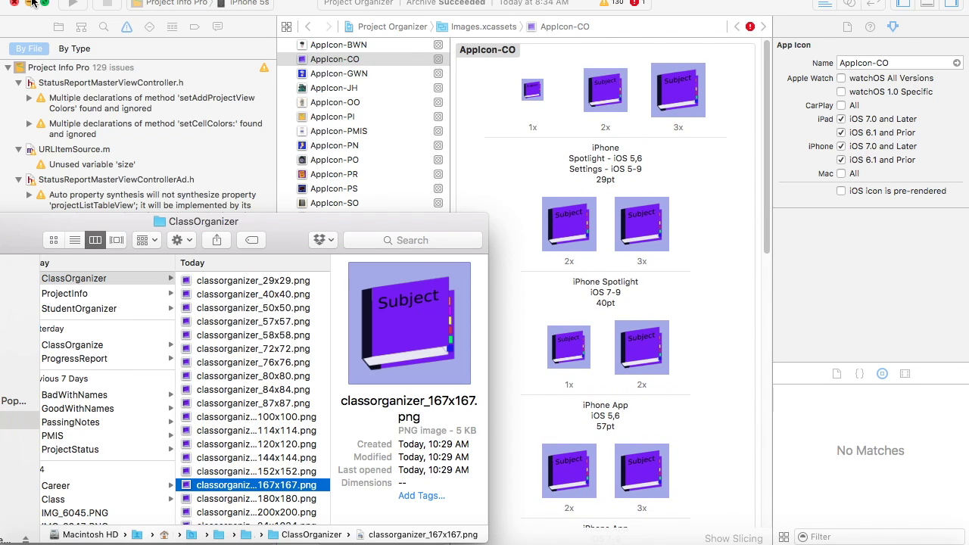
Step: In the Class Organizer target's General settings, change App Icons Source from AppIcon-SO to AppIcon-CO
{"action": "left_click", "coordinate": [701, 283]}
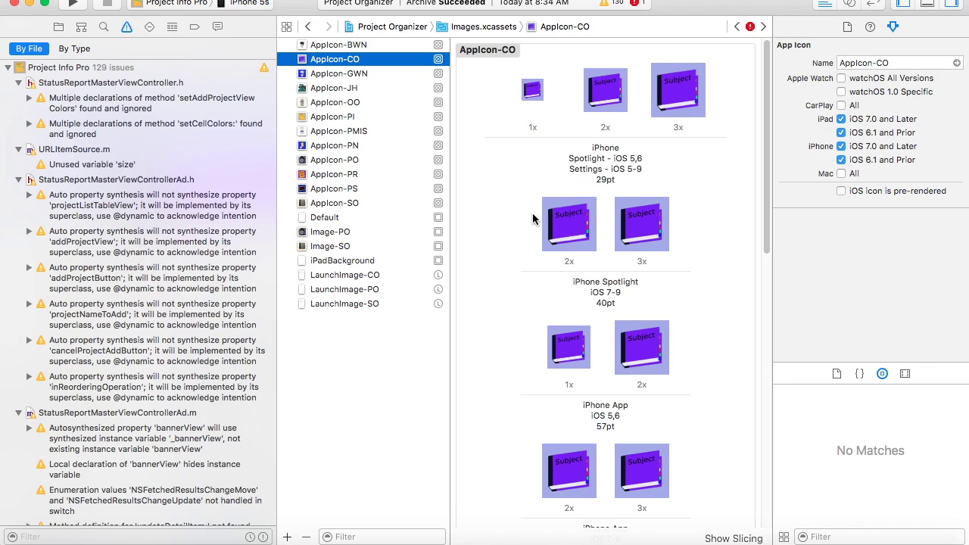
{"action": "left_click", "coordinate": [307, 28]}
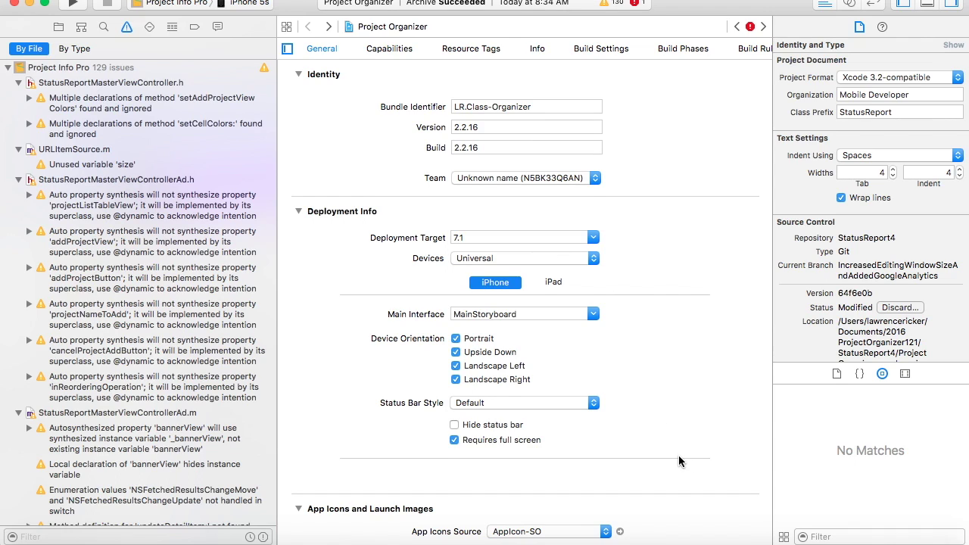
{"action": "scroll", "coordinate": [681, 458], "scroll_direction": "down", "scroll_amount": 5}
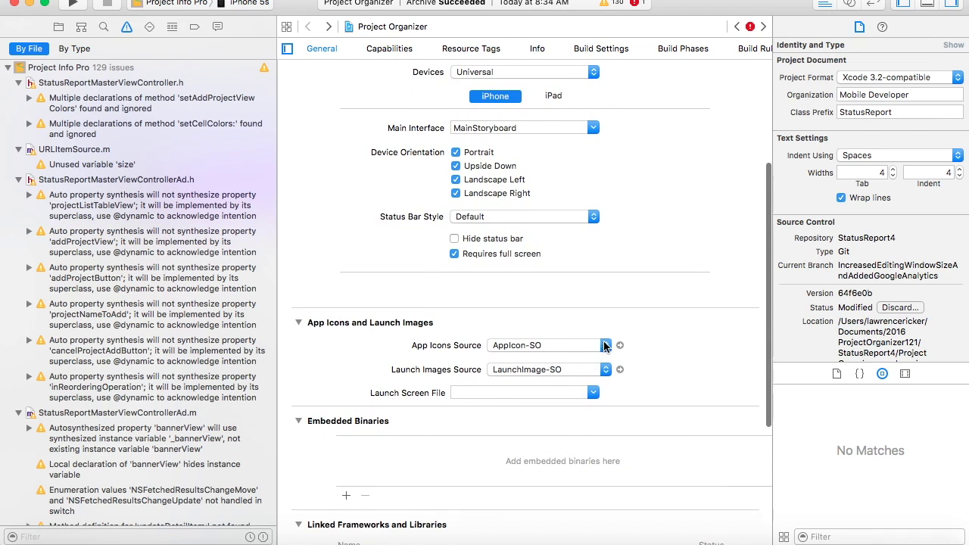
{"action": "left_click", "coordinate": [605, 347]}
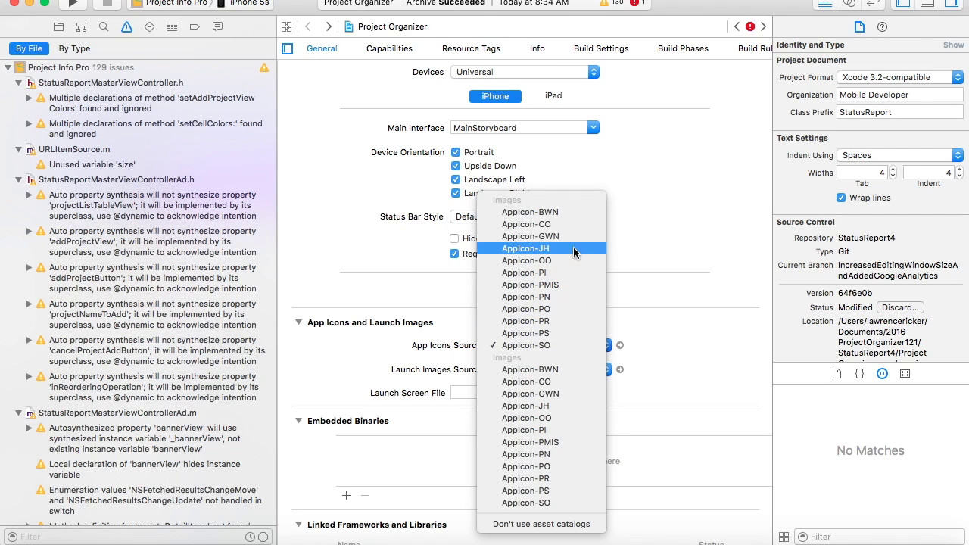
{"action": "left_click", "coordinate": [529, 502]}
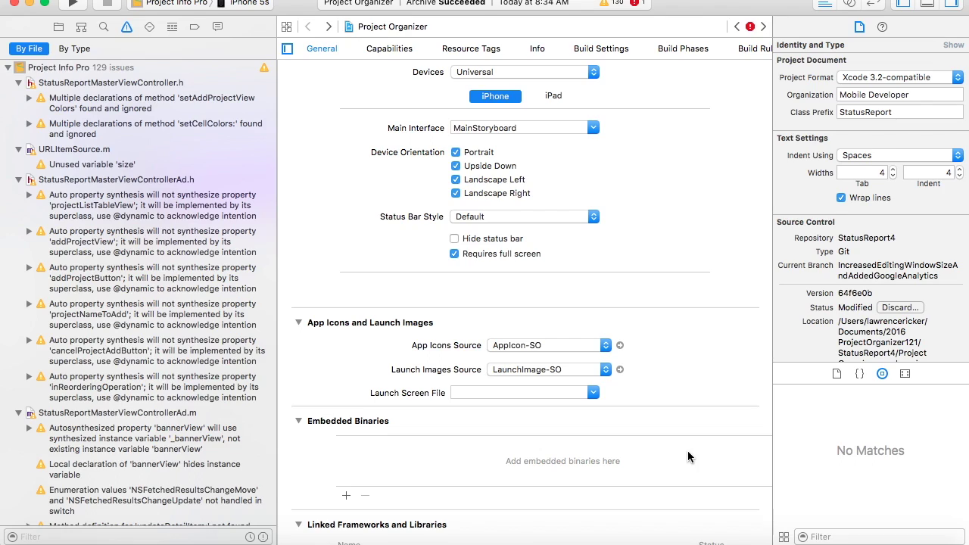
{"action": "left_click", "coordinate": [607, 345]}
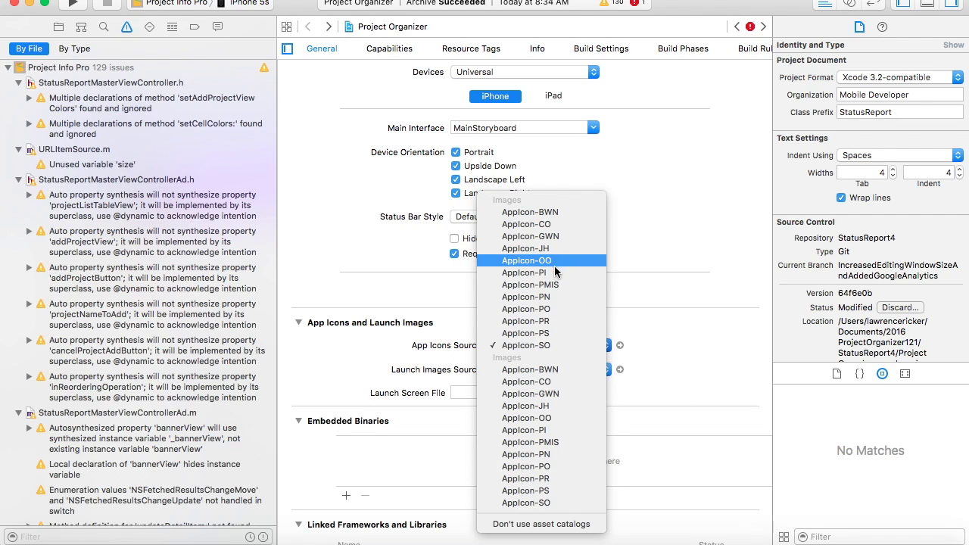
{"action": "left_click", "coordinate": [543, 224]}
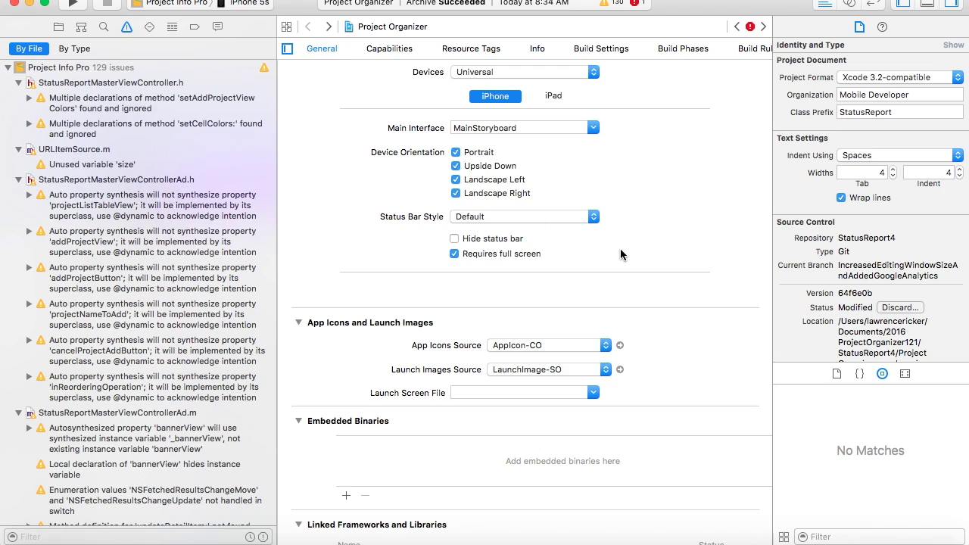
{"action": "scroll", "coordinate": [672, 254], "scroll_direction": "up", "scroll_amount": 5}
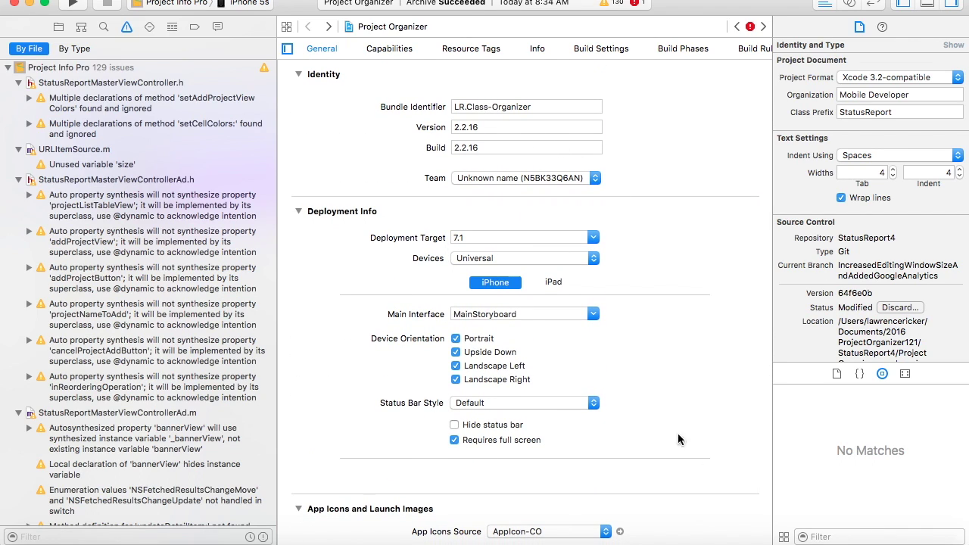
{"action": "left_click", "coordinate": [287, 48]}
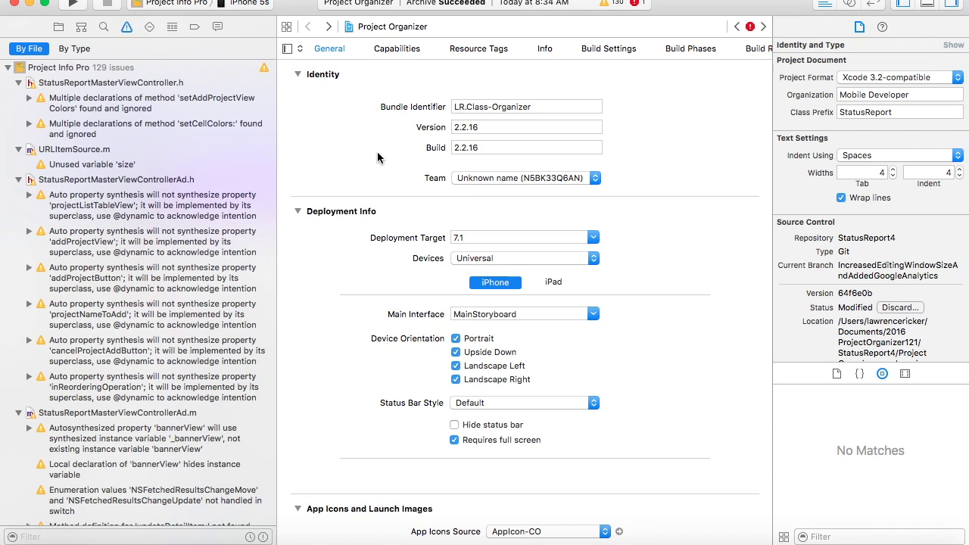
Step: Select the Class Organizer Pro target and set its App Icons Source to AppIcon-CO
{"action": "left_click", "coordinate": [287, 49]}
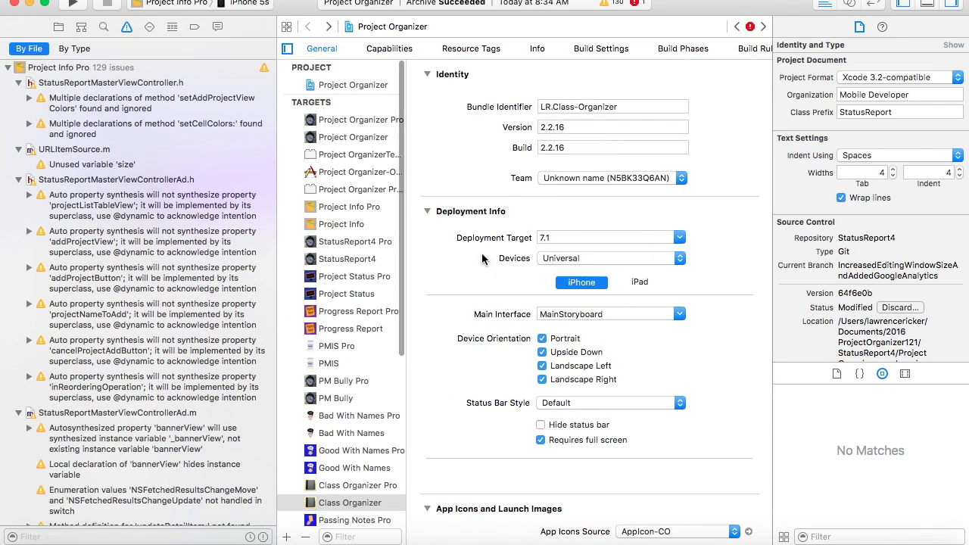
{"action": "scroll", "coordinate": [341, 382], "scroll_direction": "down", "scroll_amount": 3}
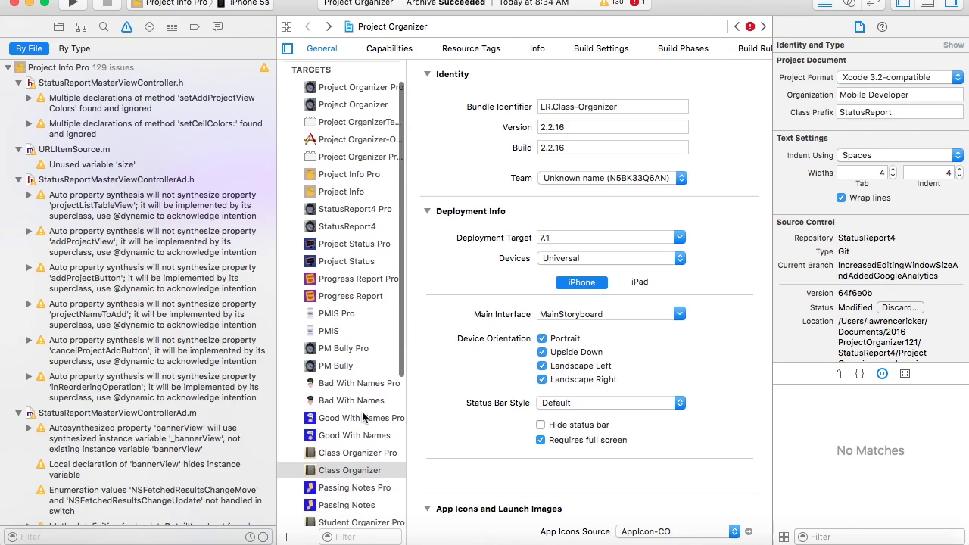
{"action": "left_click", "coordinate": [354, 458]}
{"action": "left_click", "coordinate": [354, 450]}
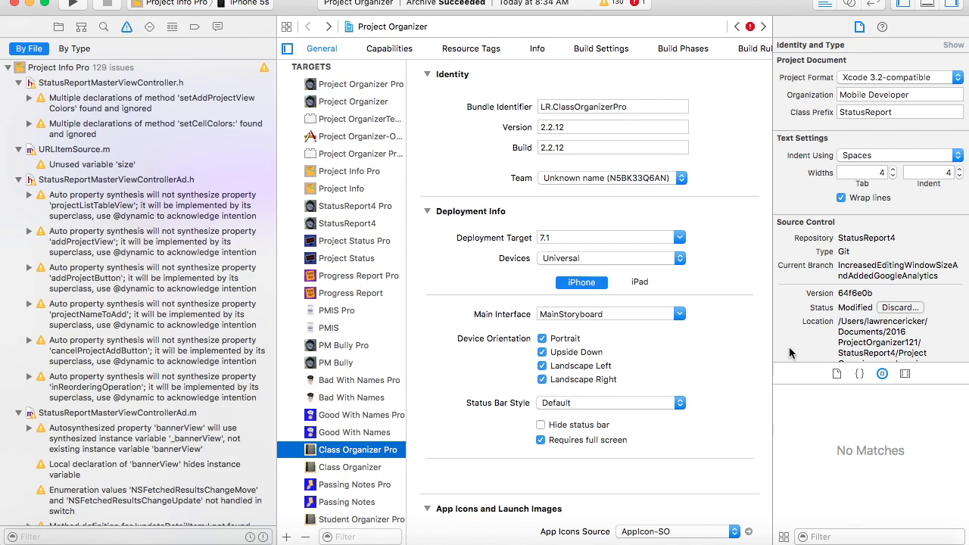
{"action": "scroll", "coordinate": [666, 281], "scroll_direction": "down", "scroll_amount": 5}
{"action": "left_click", "coordinate": [728, 259]}
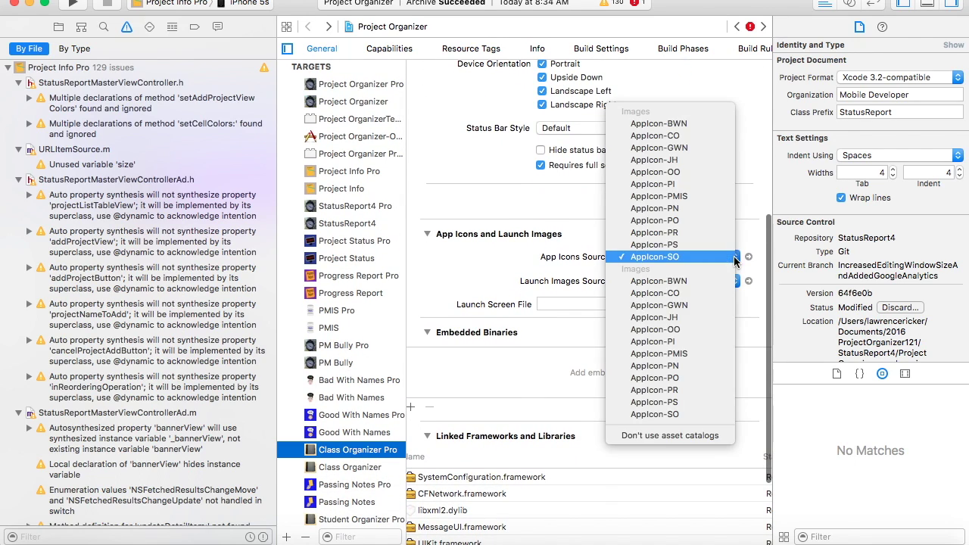
{"action": "left_click", "coordinate": [665, 136]}
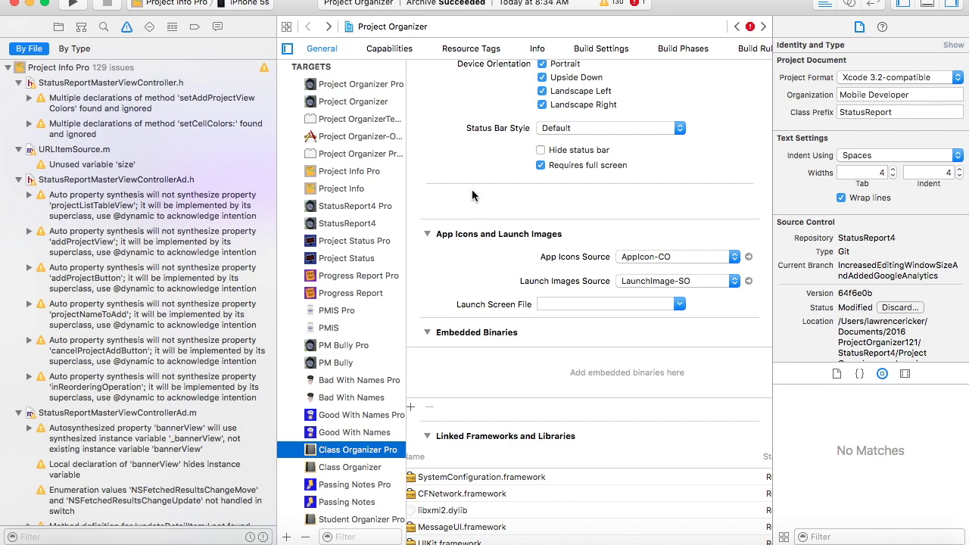
{"action": "left_click", "coordinate": [235, 5]}
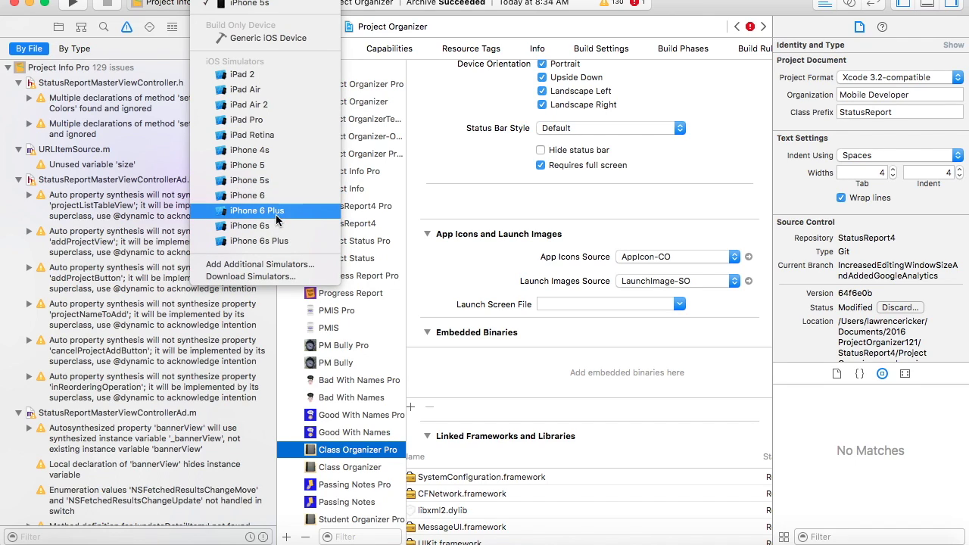
Step: Switch to the Class Organizer scheme with the iPhone 6 Plus destination and build and run it
{"action": "key", "text": "Escape"}
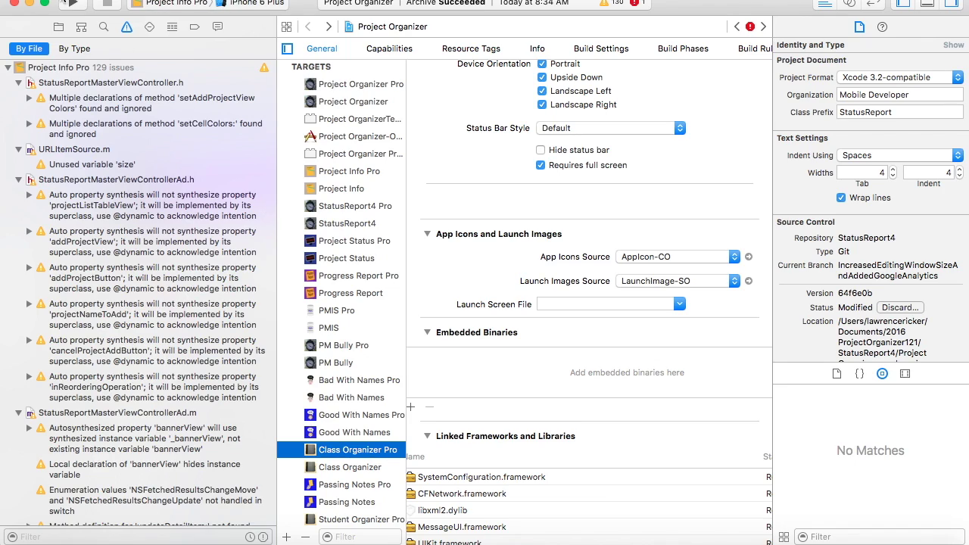
{"action": "left_click", "coordinate": [174, 7]}
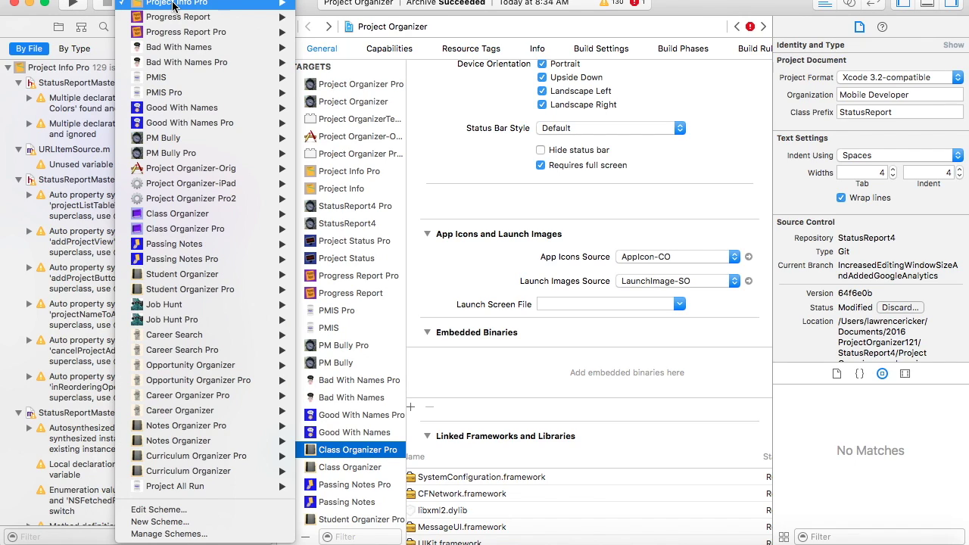
{"action": "mouse_move", "coordinate": [174, 6]}
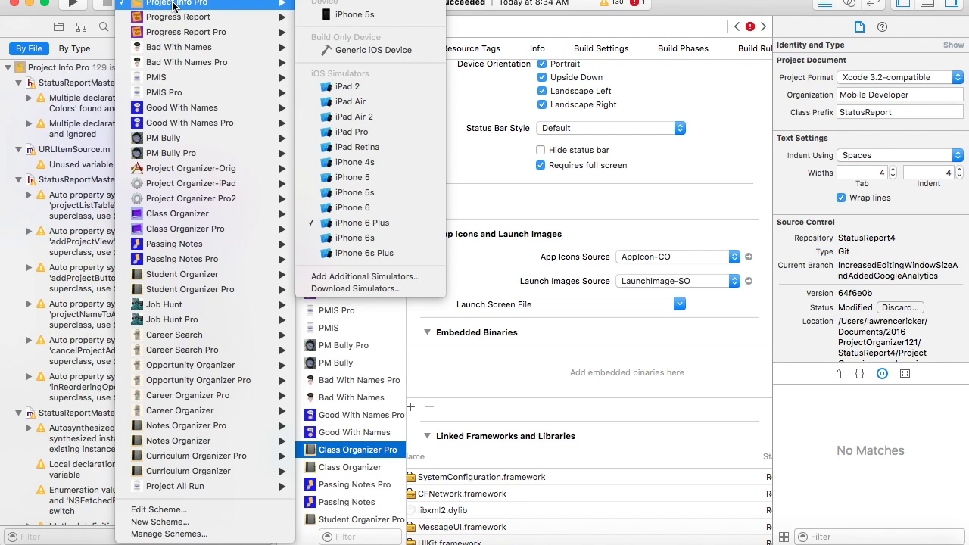
{"action": "scroll", "coordinate": [173, 7], "scroll_direction": "up", "scroll_amount": 3}
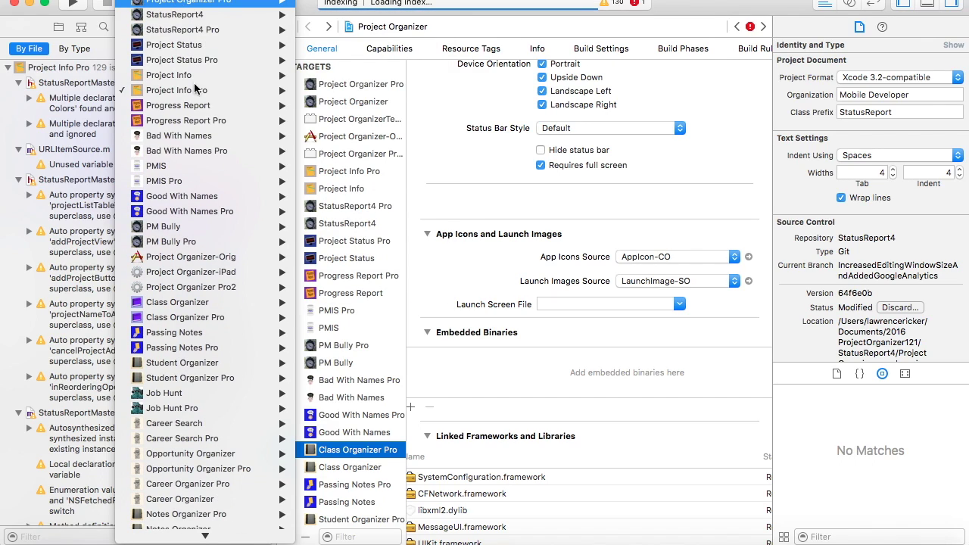
{"action": "scroll", "coordinate": [198, 519], "scroll_direction": "down", "scroll_amount": 3}
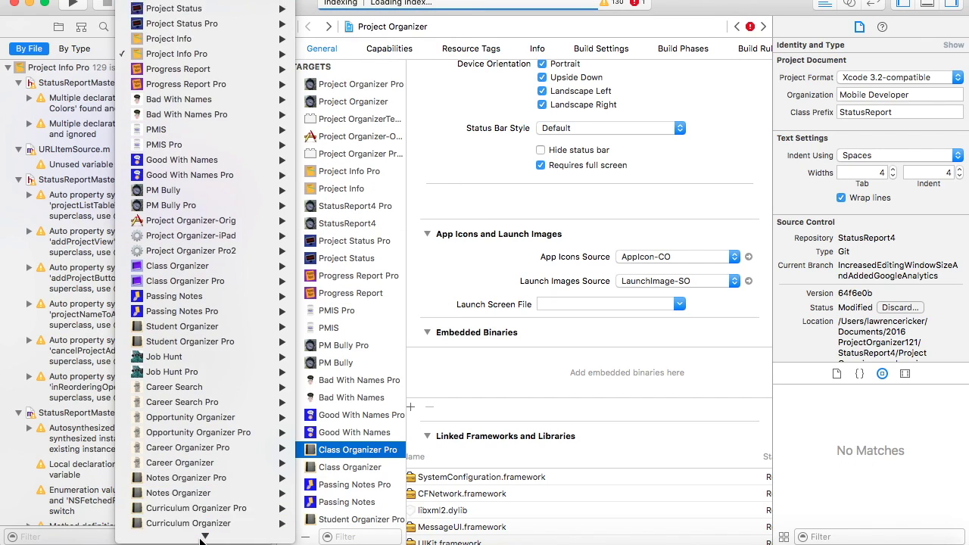
{"action": "mouse_move", "coordinate": [191, 431]}
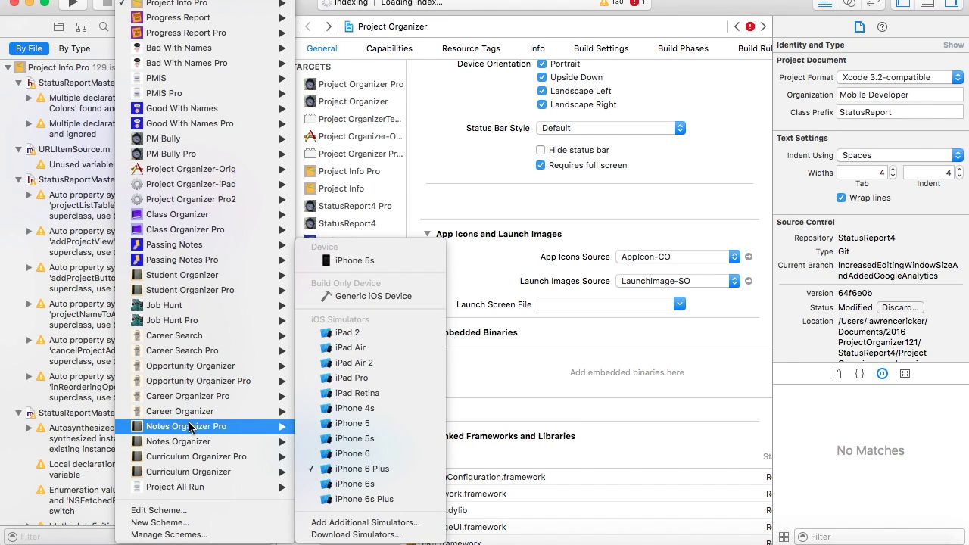
{"action": "scroll", "coordinate": [189, 427], "scroll_direction": "up", "scroll_amount": 3}
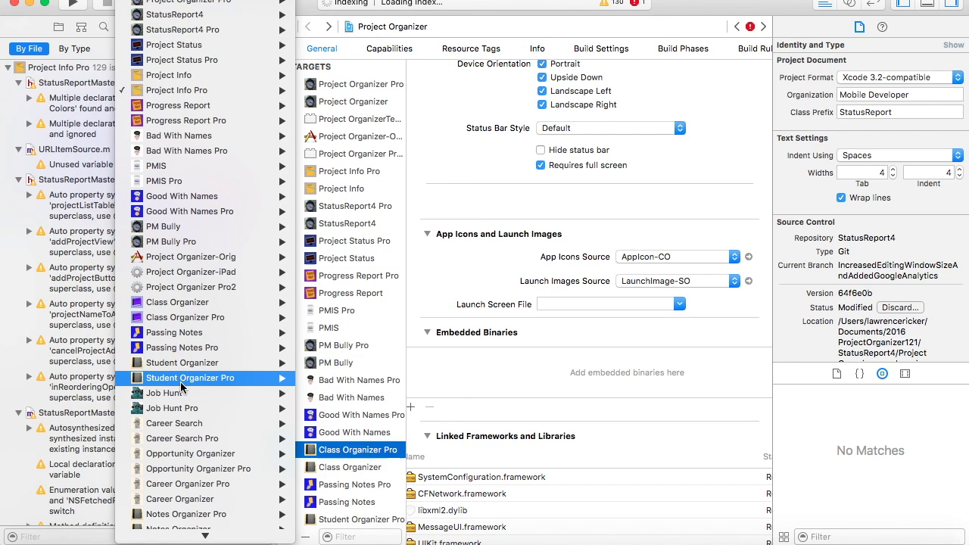
{"action": "mouse_move", "coordinate": [182, 370]}
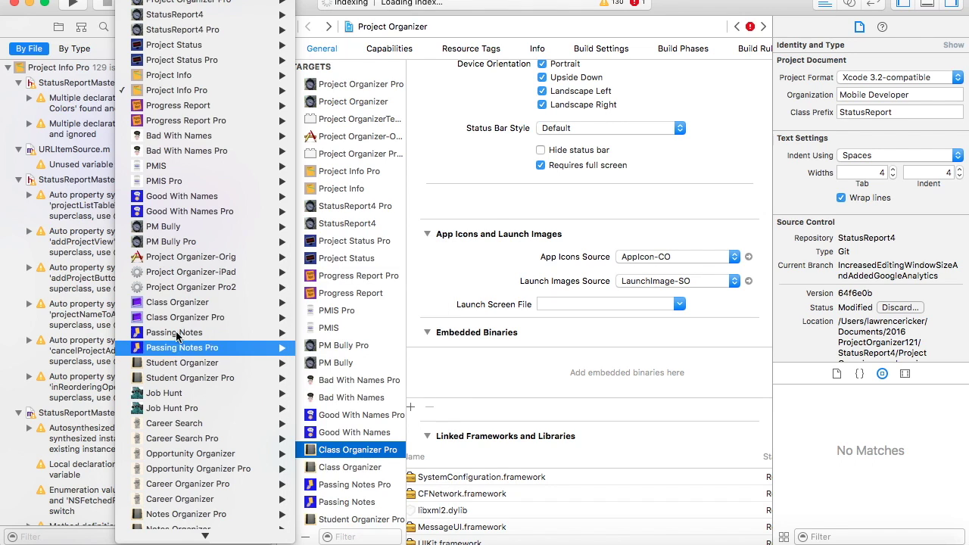
{"action": "left_click", "coordinate": [177, 303]}
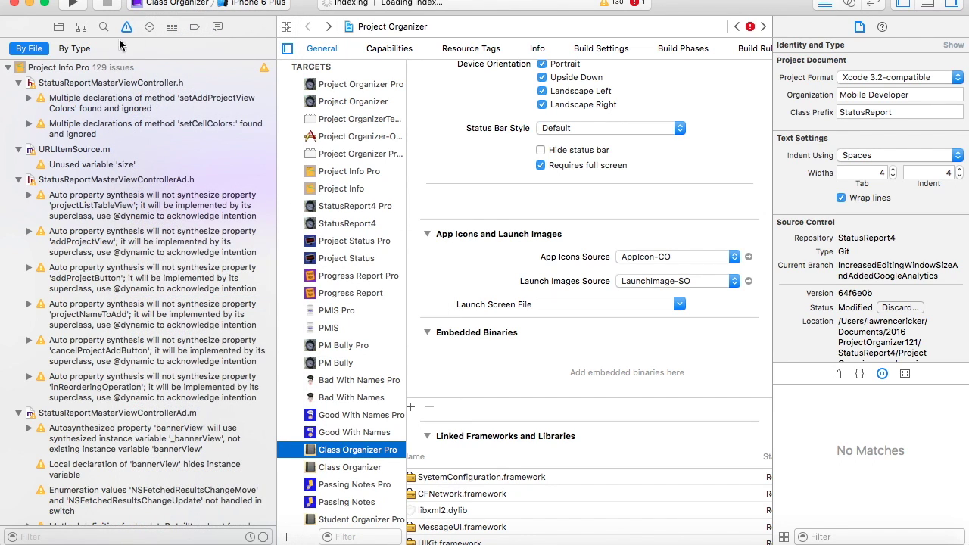
{"action": "left_click", "coordinate": [72, 4]}
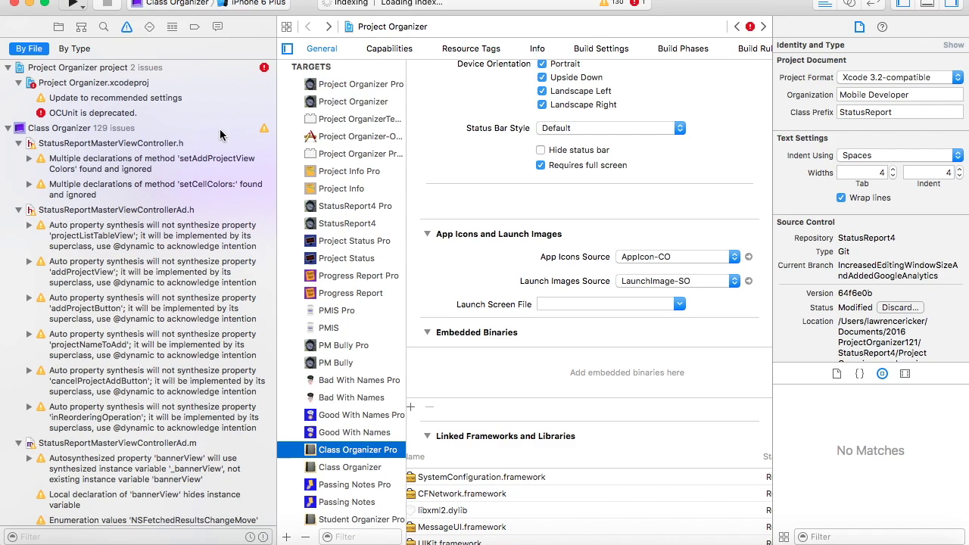